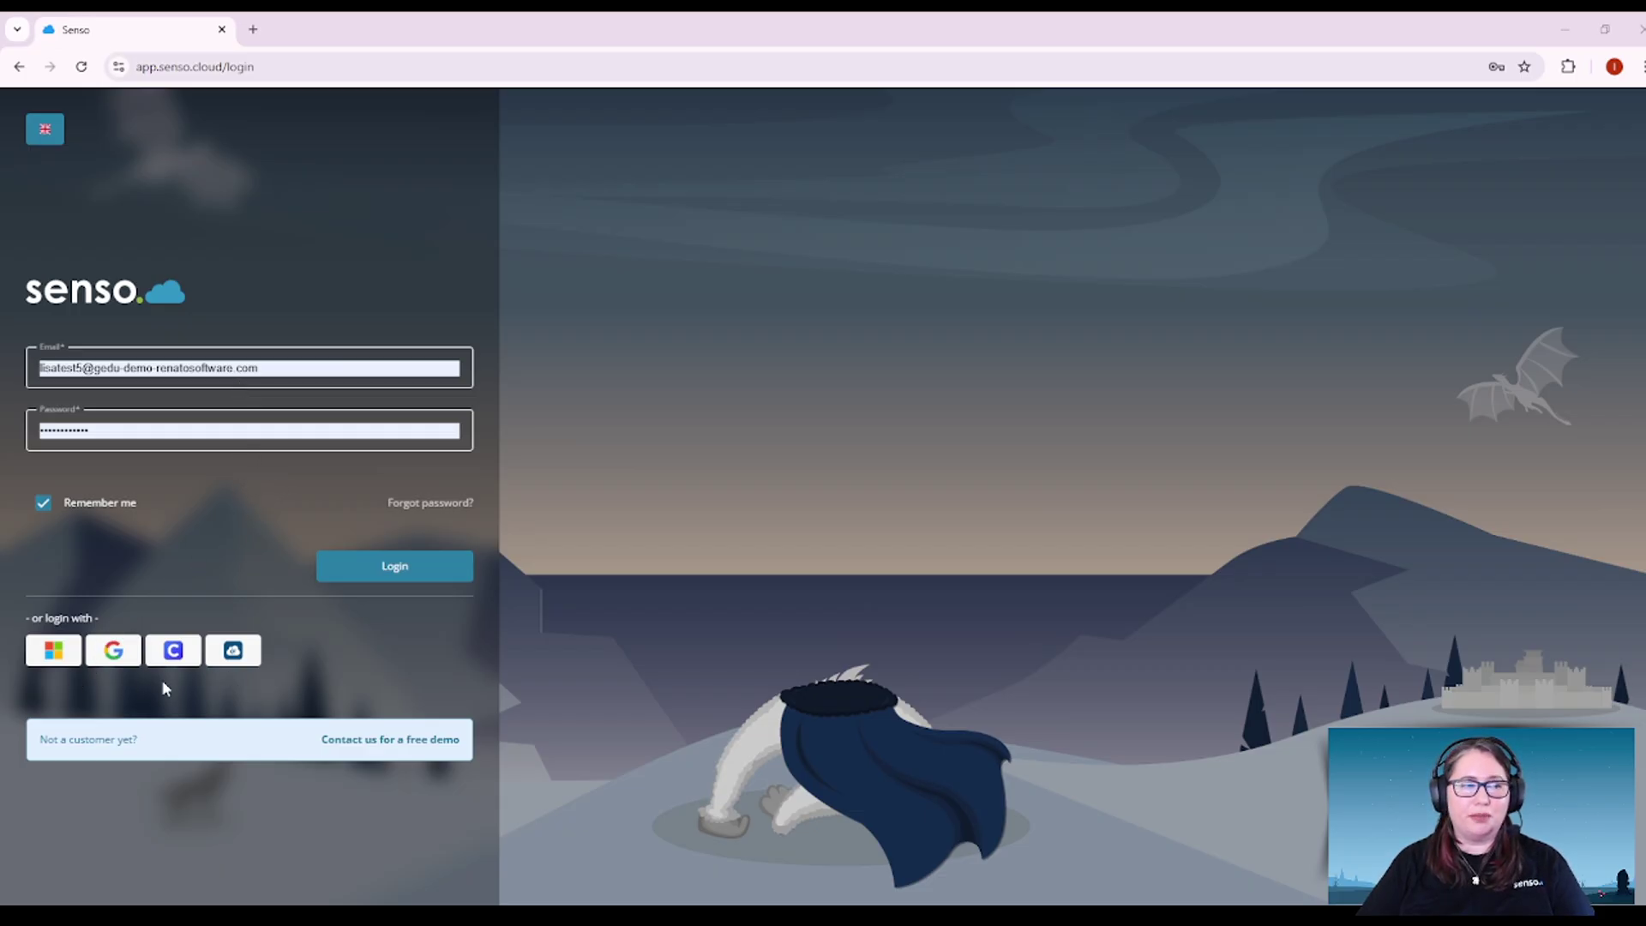
Log in to the Senso console with the pre-filled credentials.
click(423, 574)
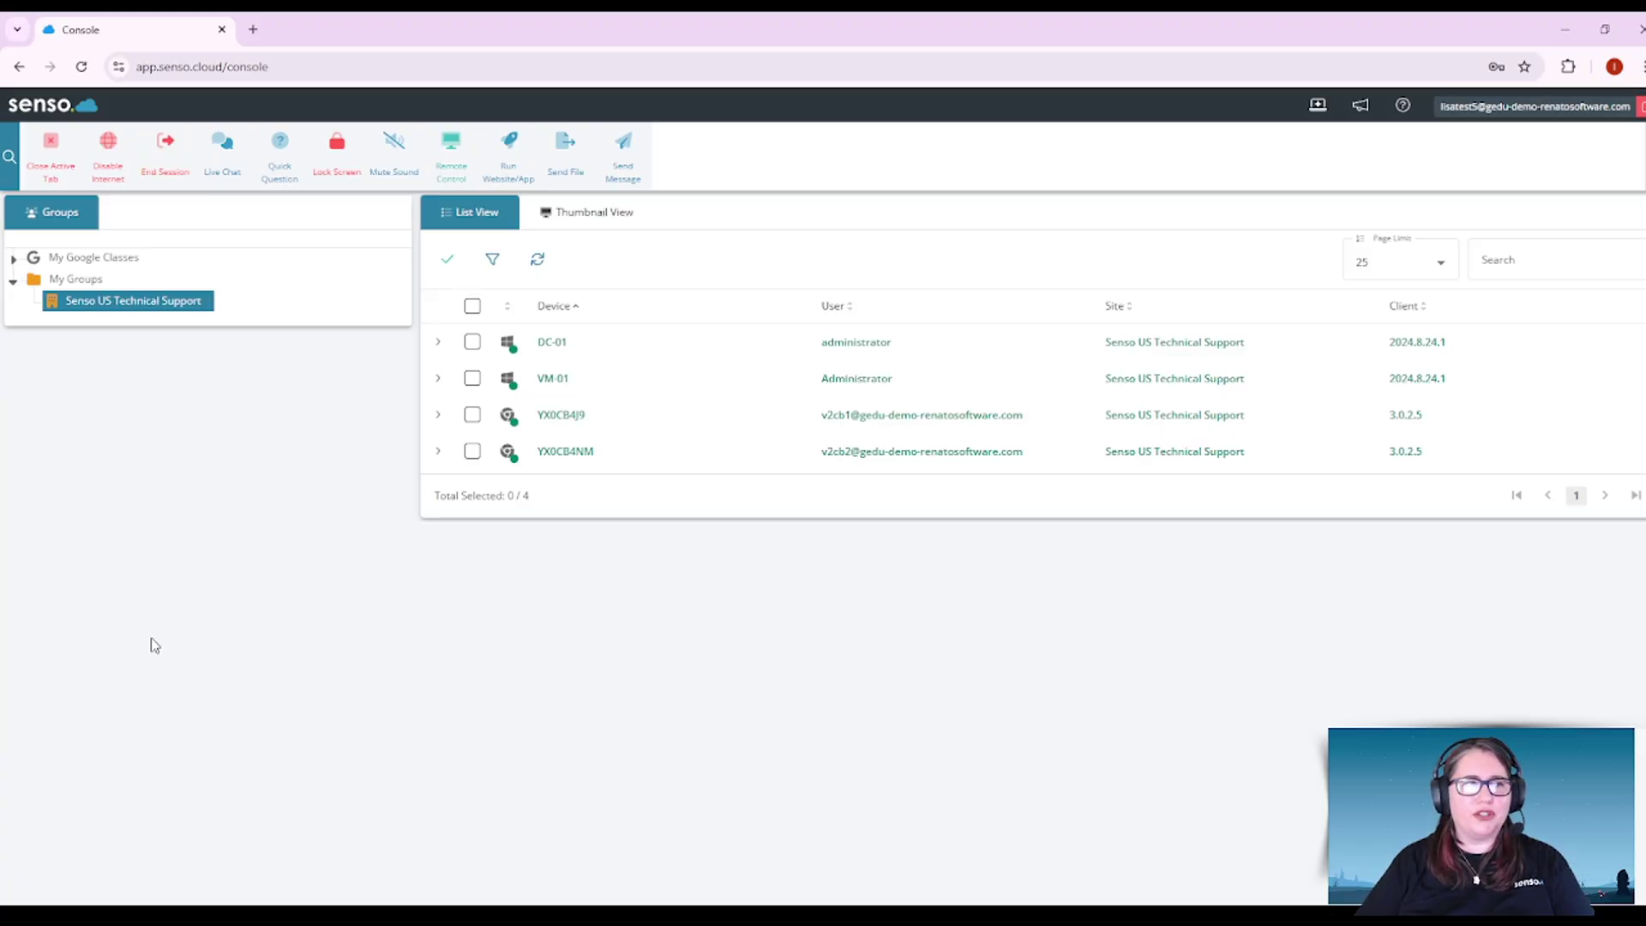
Expand My Google Classes and view the 2nd-Biology and 1st-AP Physics classes.
click(15, 260)
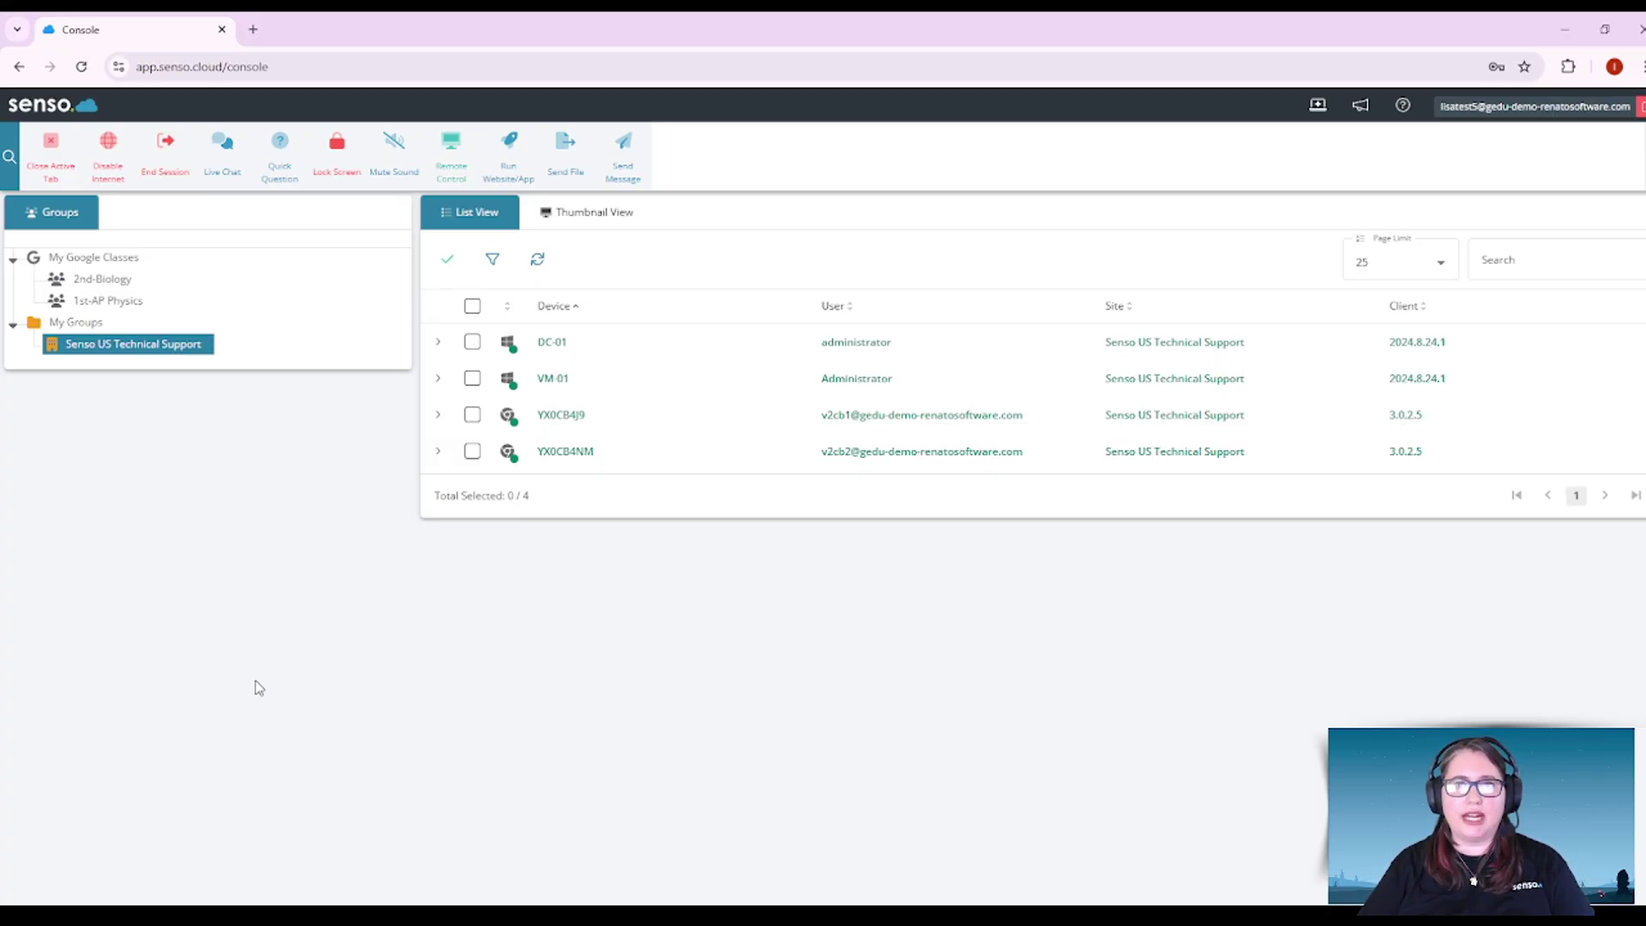
click(118, 291)
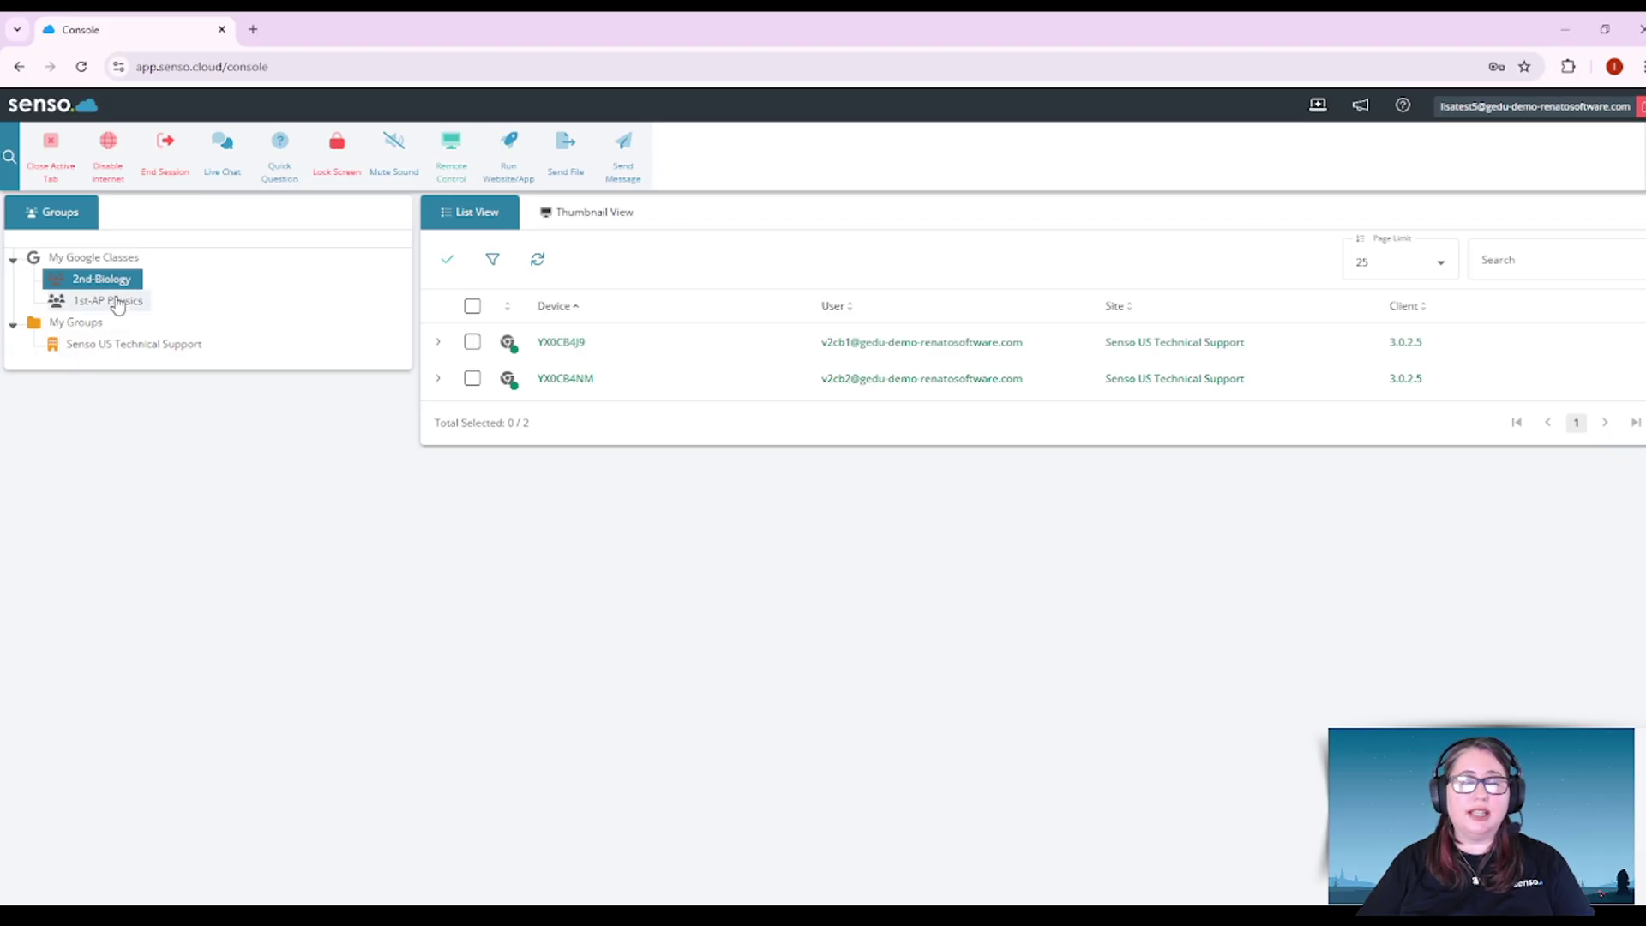
click(118, 302)
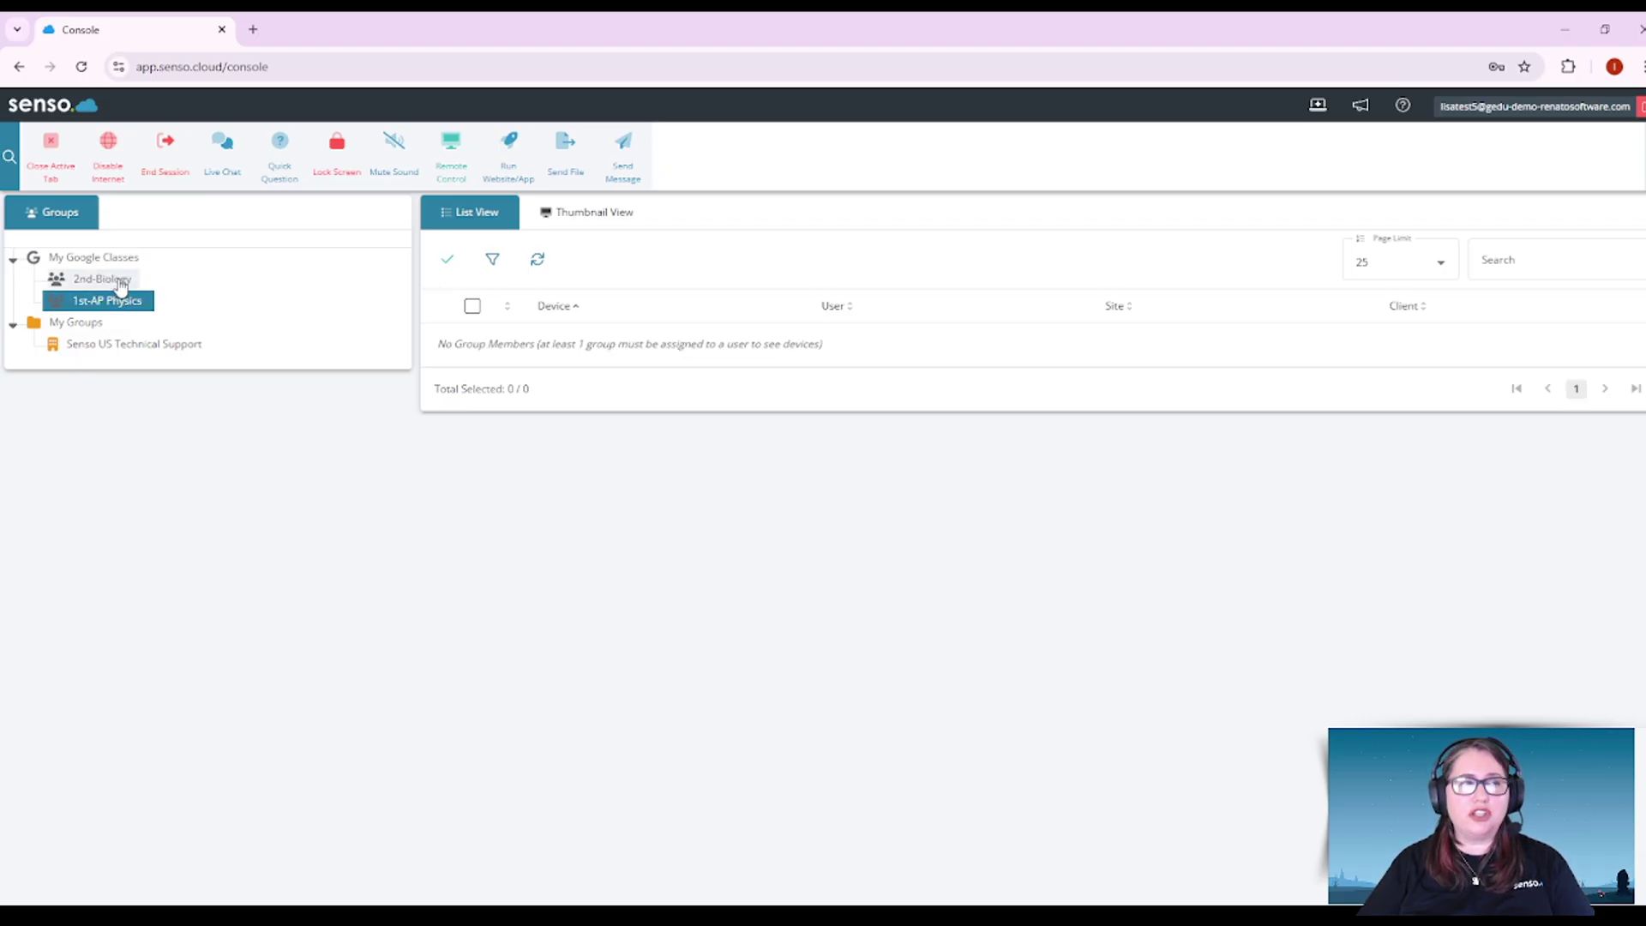
click(120, 281)
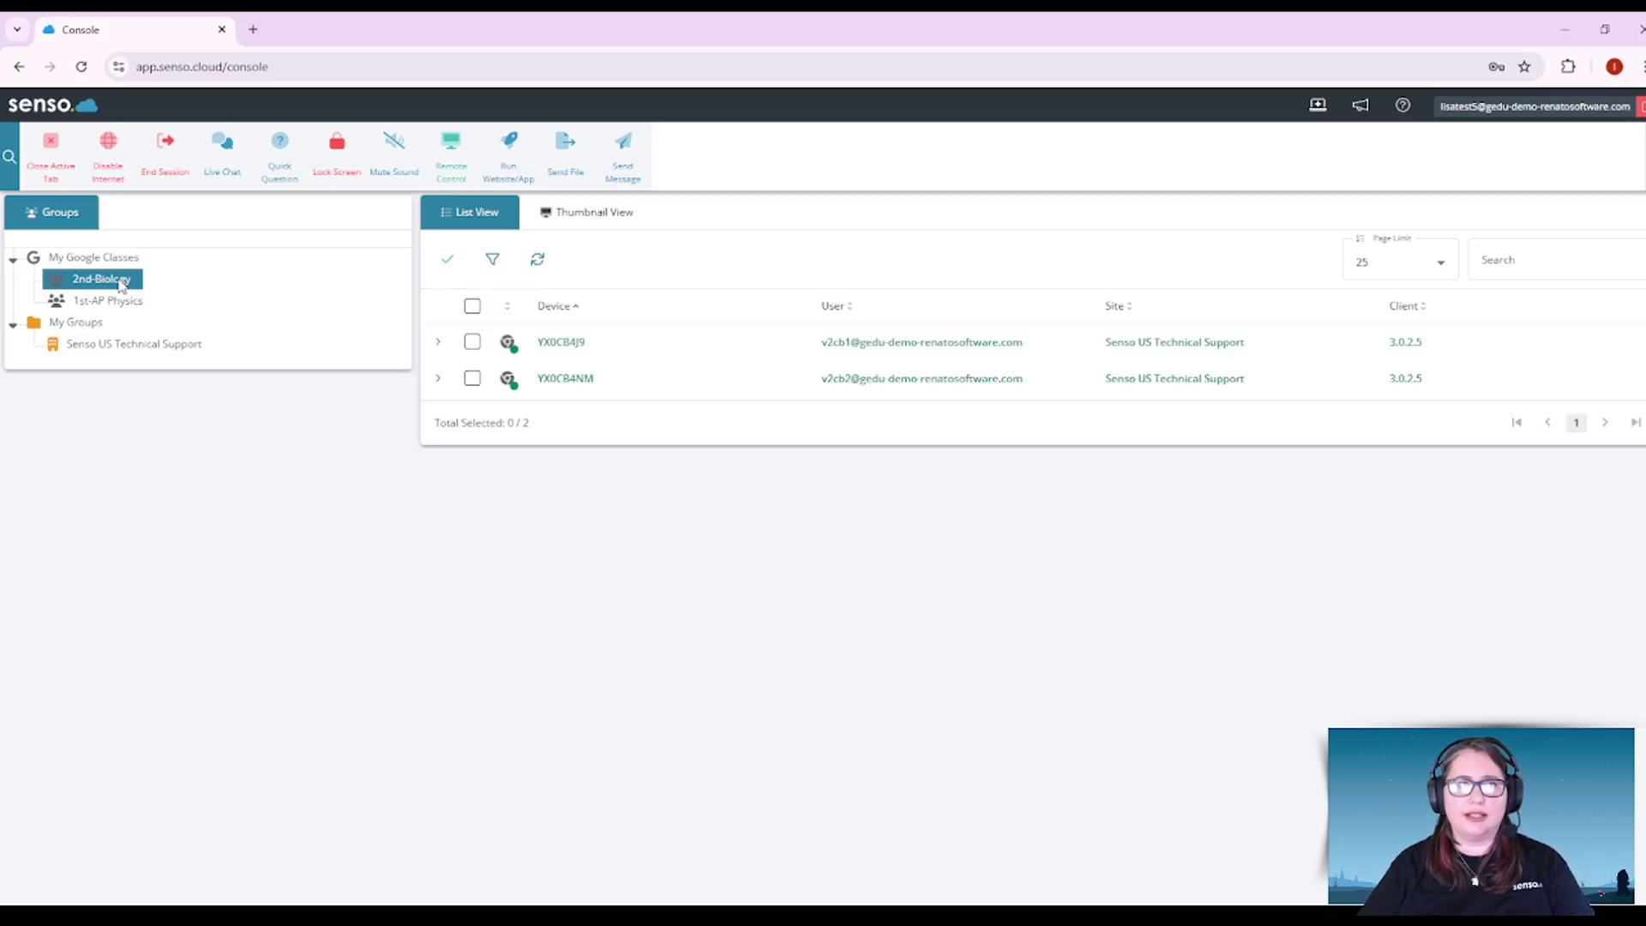
Return to the Senso US Technical Support group and refresh its member list.
click(118, 346)
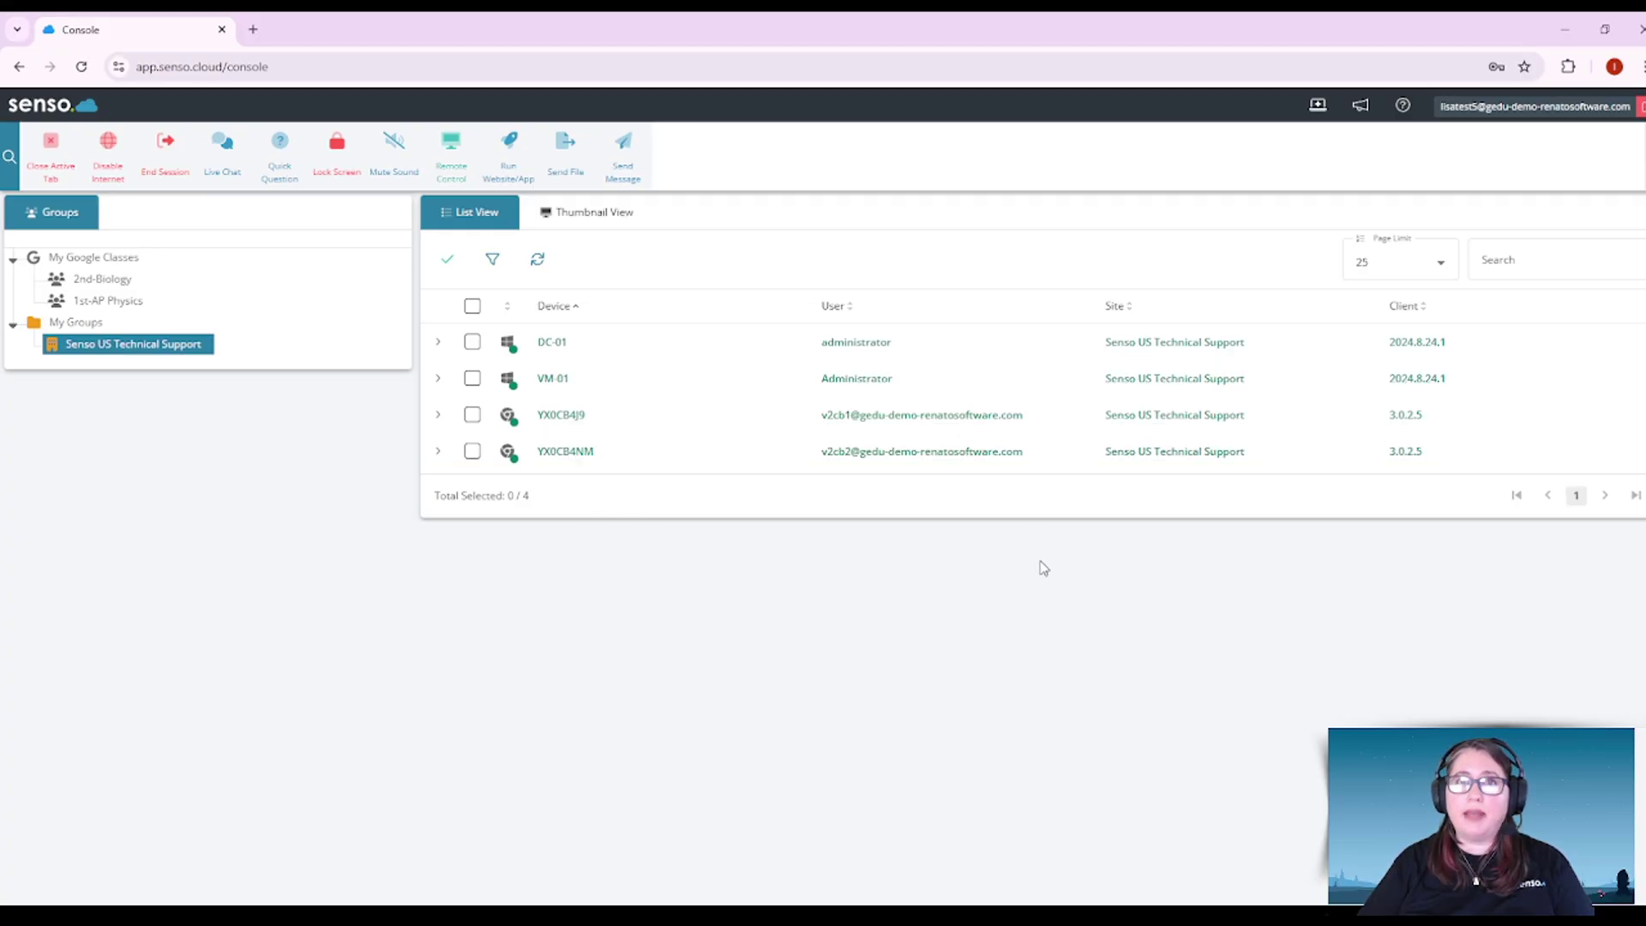
click(540, 263)
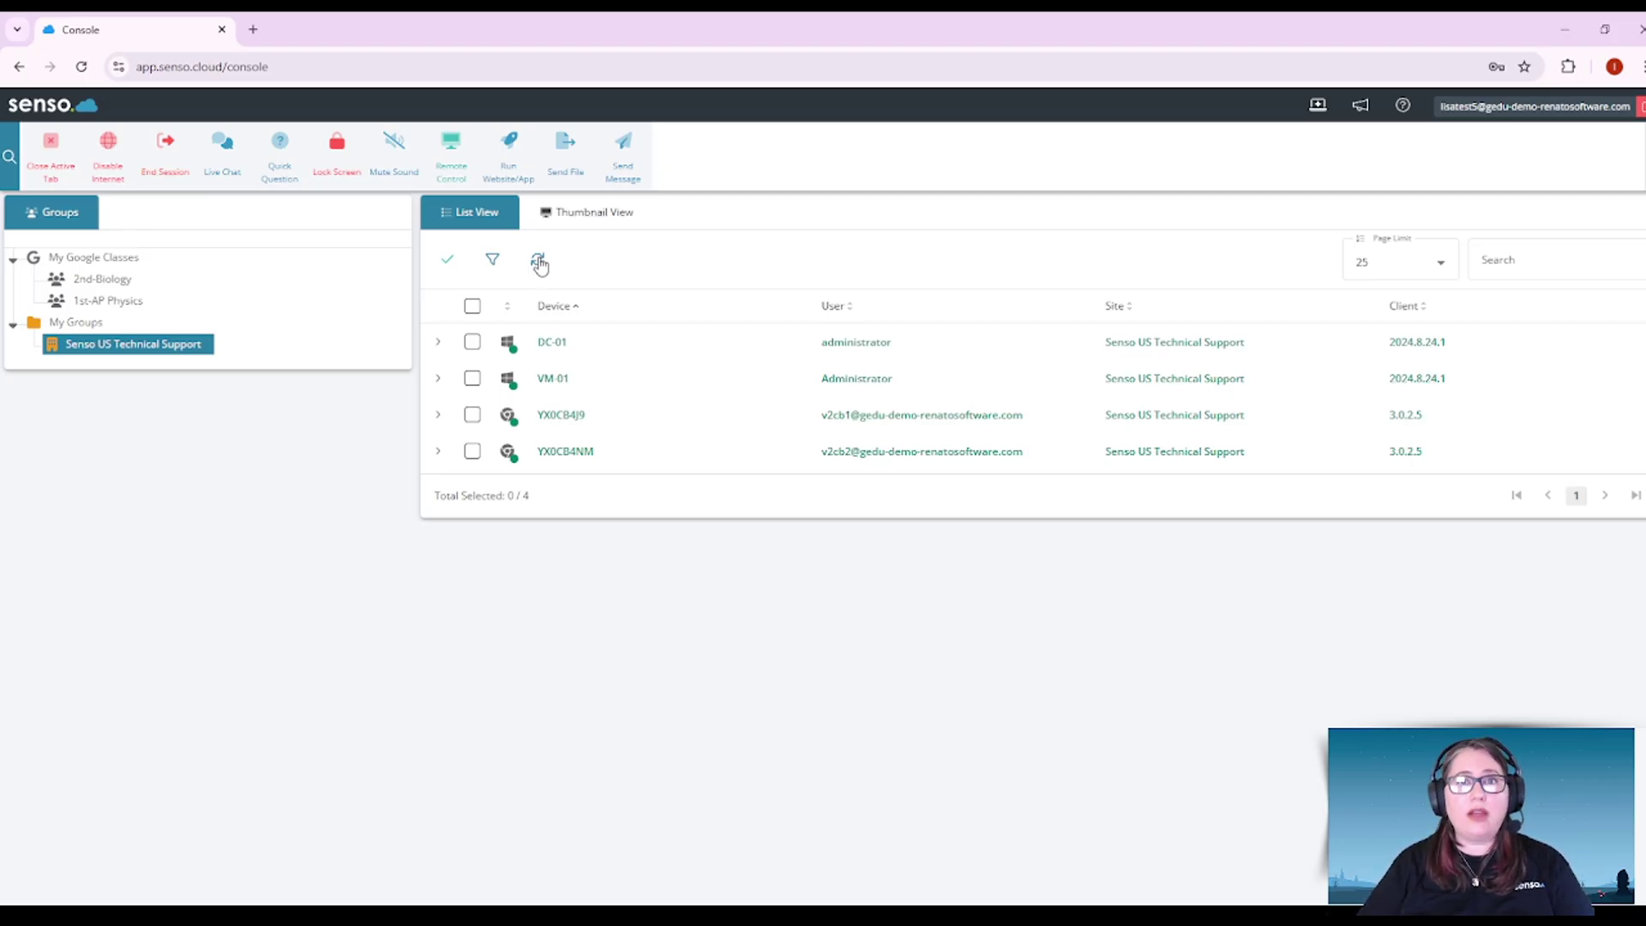
click(538, 262)
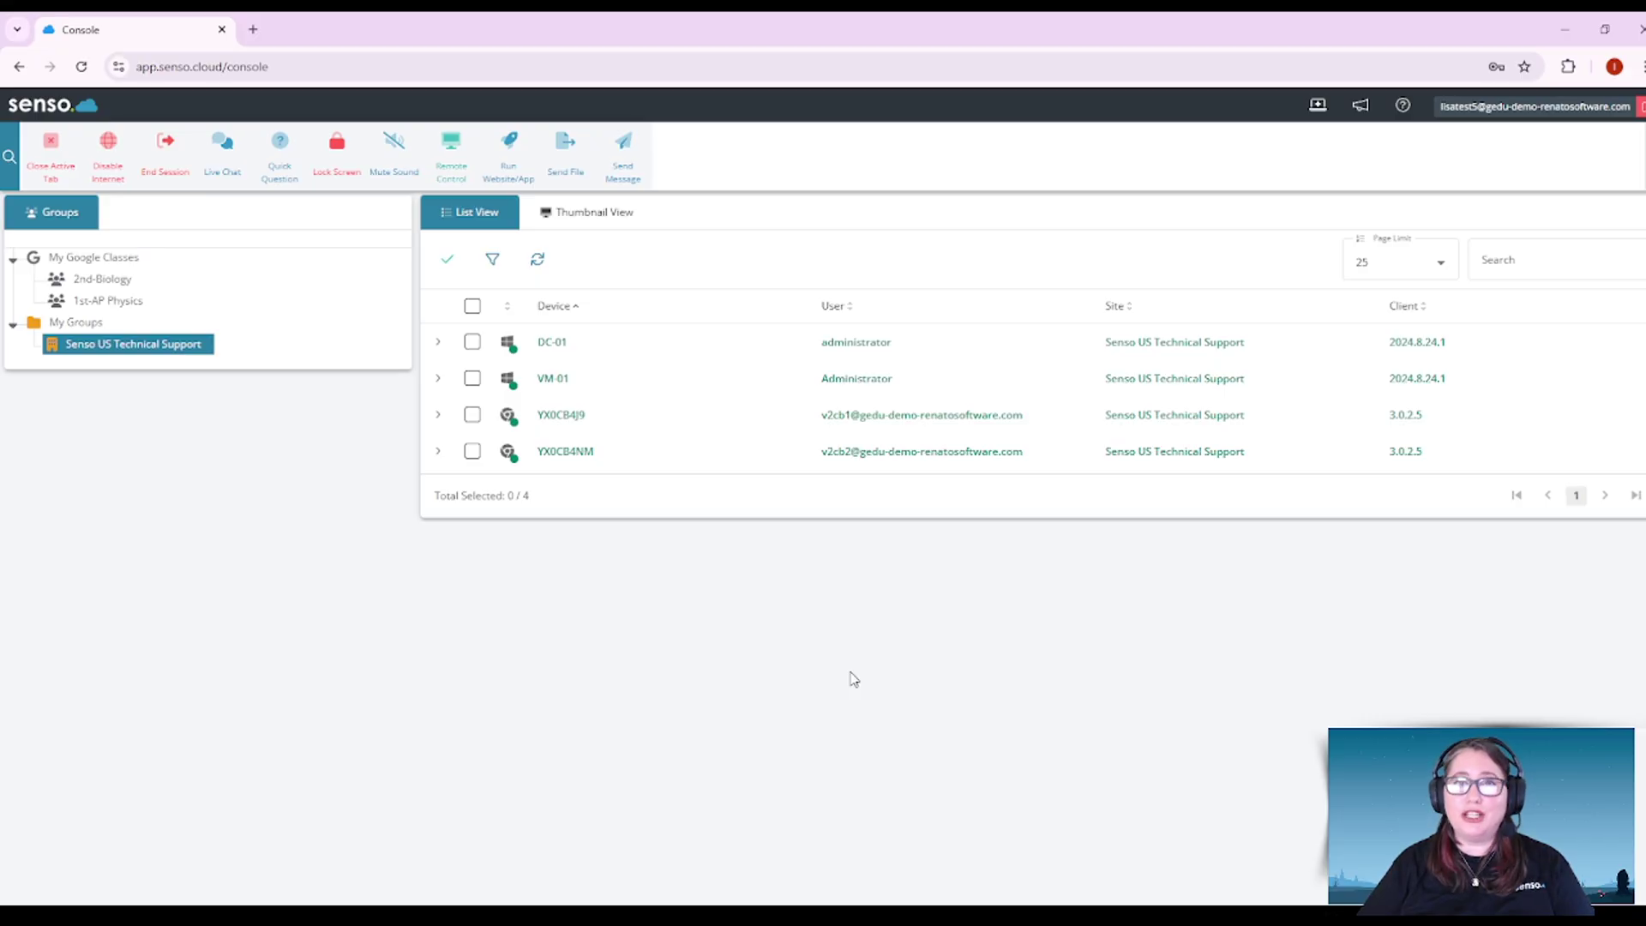
Switch to Thumbnail View, try List View with a refresh, then return to thumbnails.
click(609, 212)
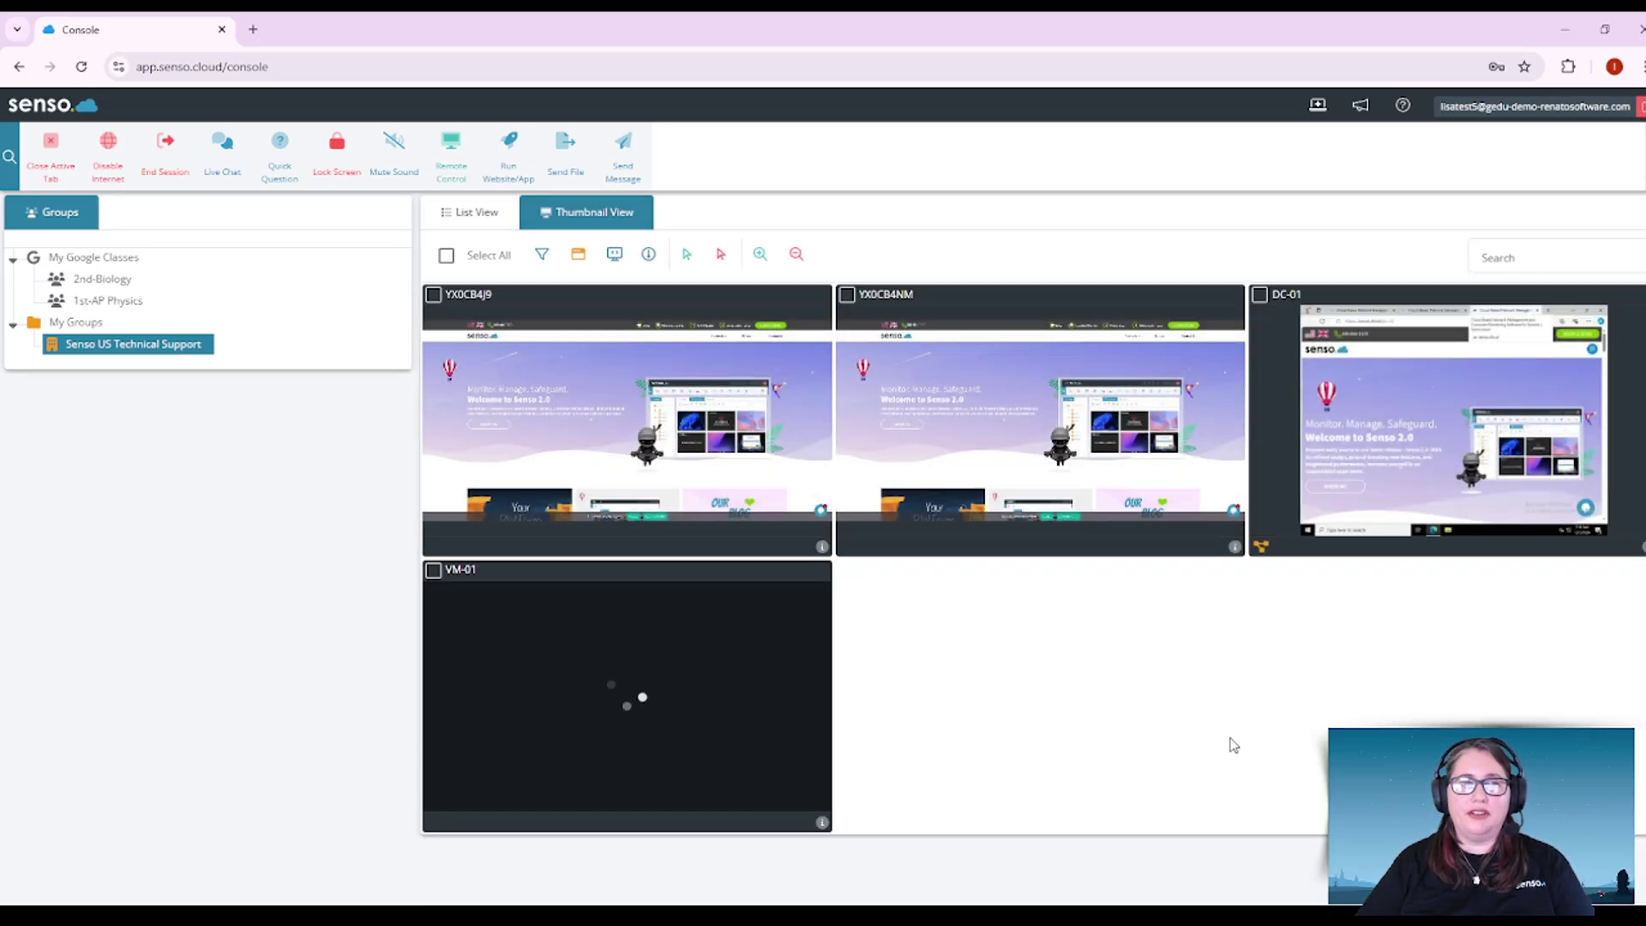
click(461, 216)
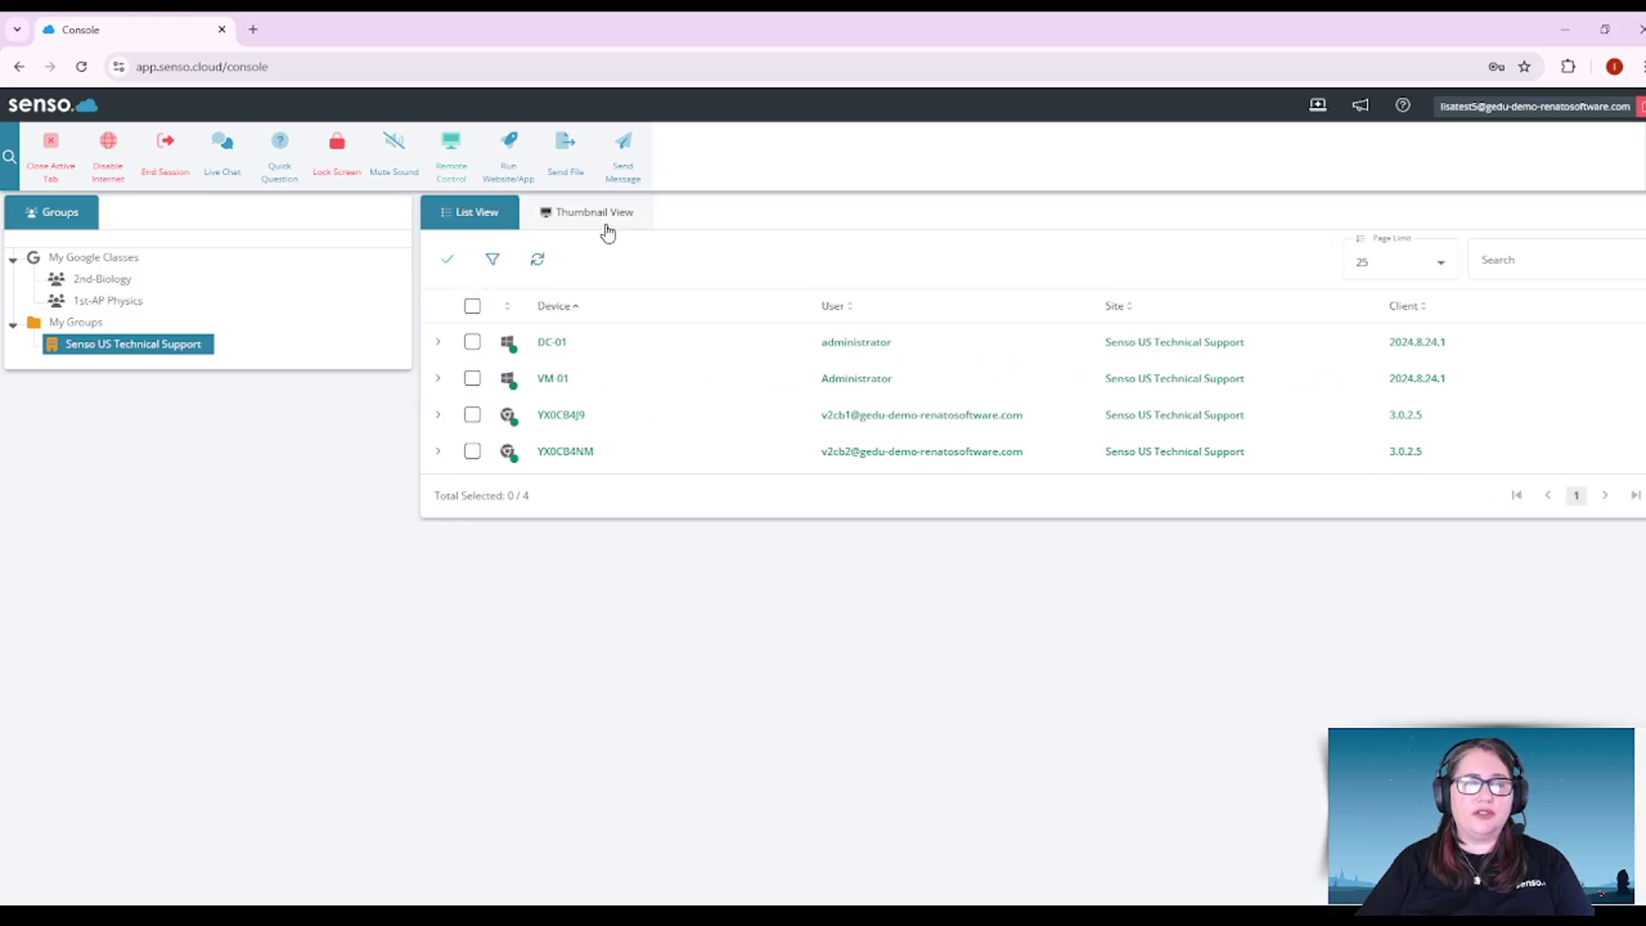
click(537, 259)
click(596, 213)
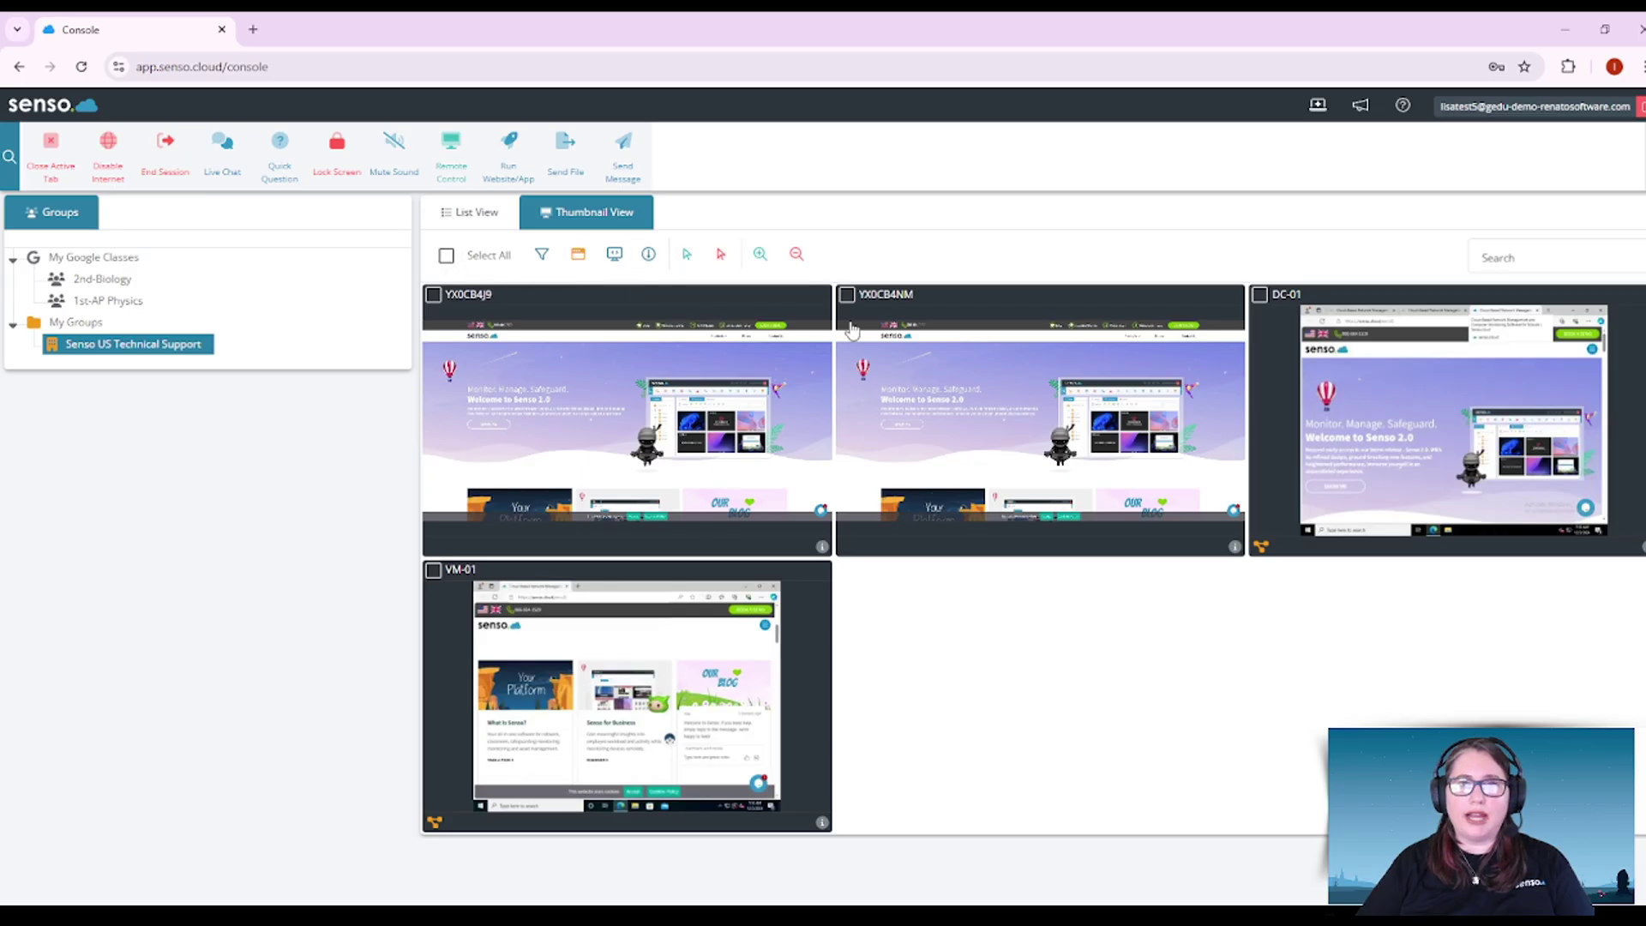
Toggle Select All and the YX0CB4J9 and DC-01 device checkboxes, leaving nothing selected.
click(447, 255)
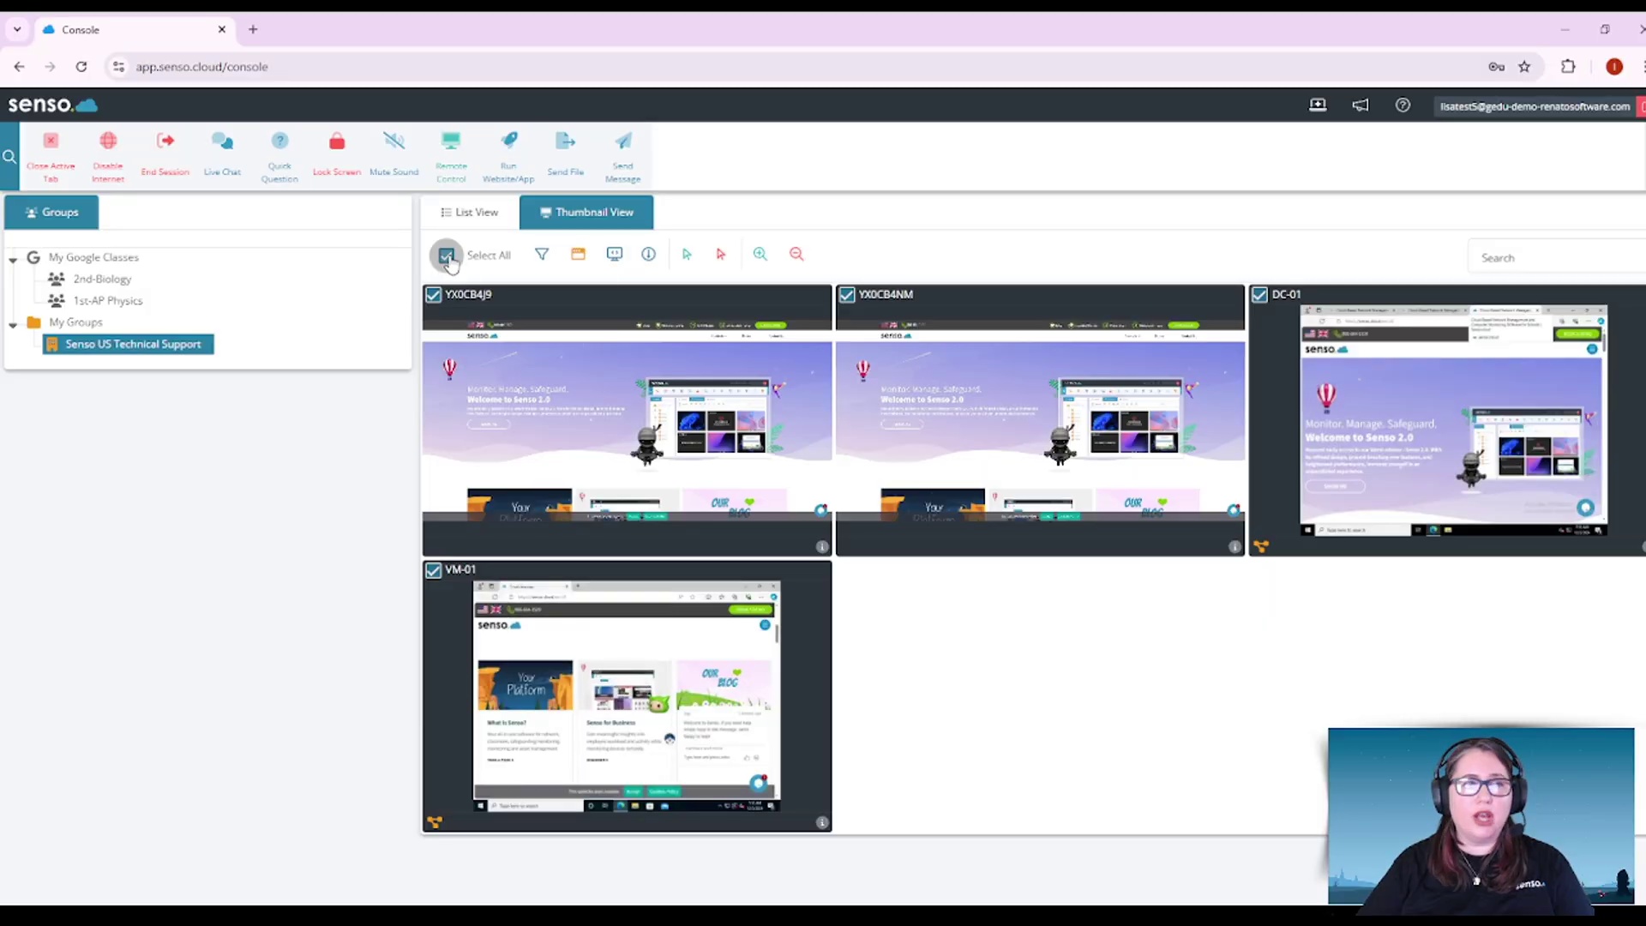
click(447, 256)
click(433, 295)
click(1259, 295)
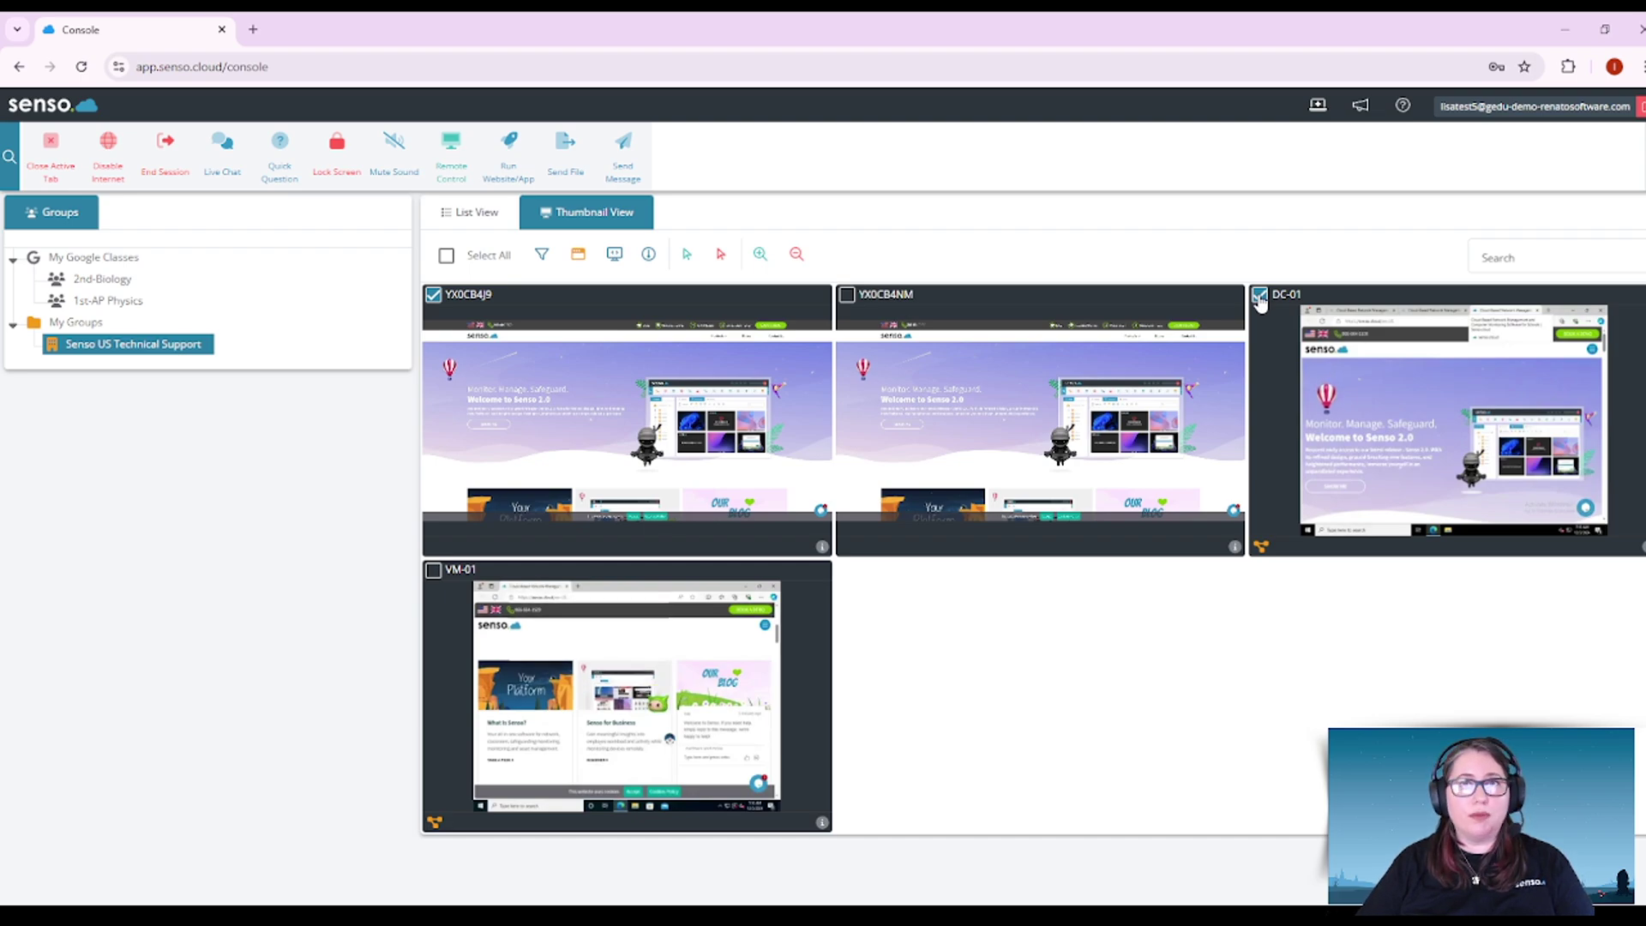
click(222, 154)
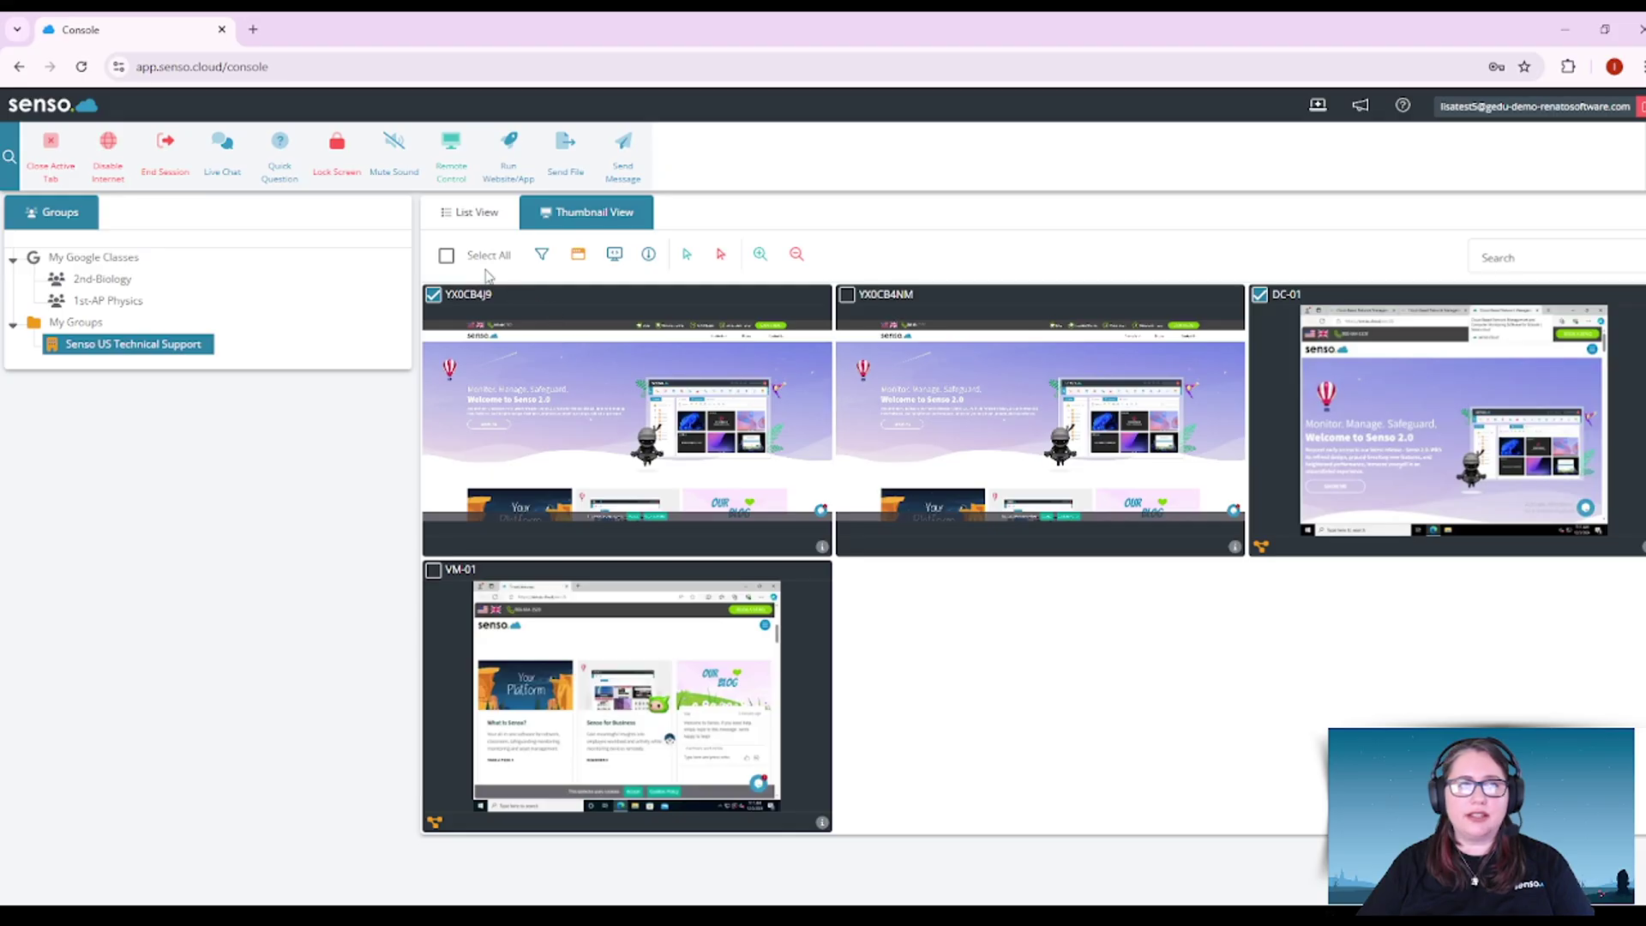
click(446, 256)
click(446, 256)
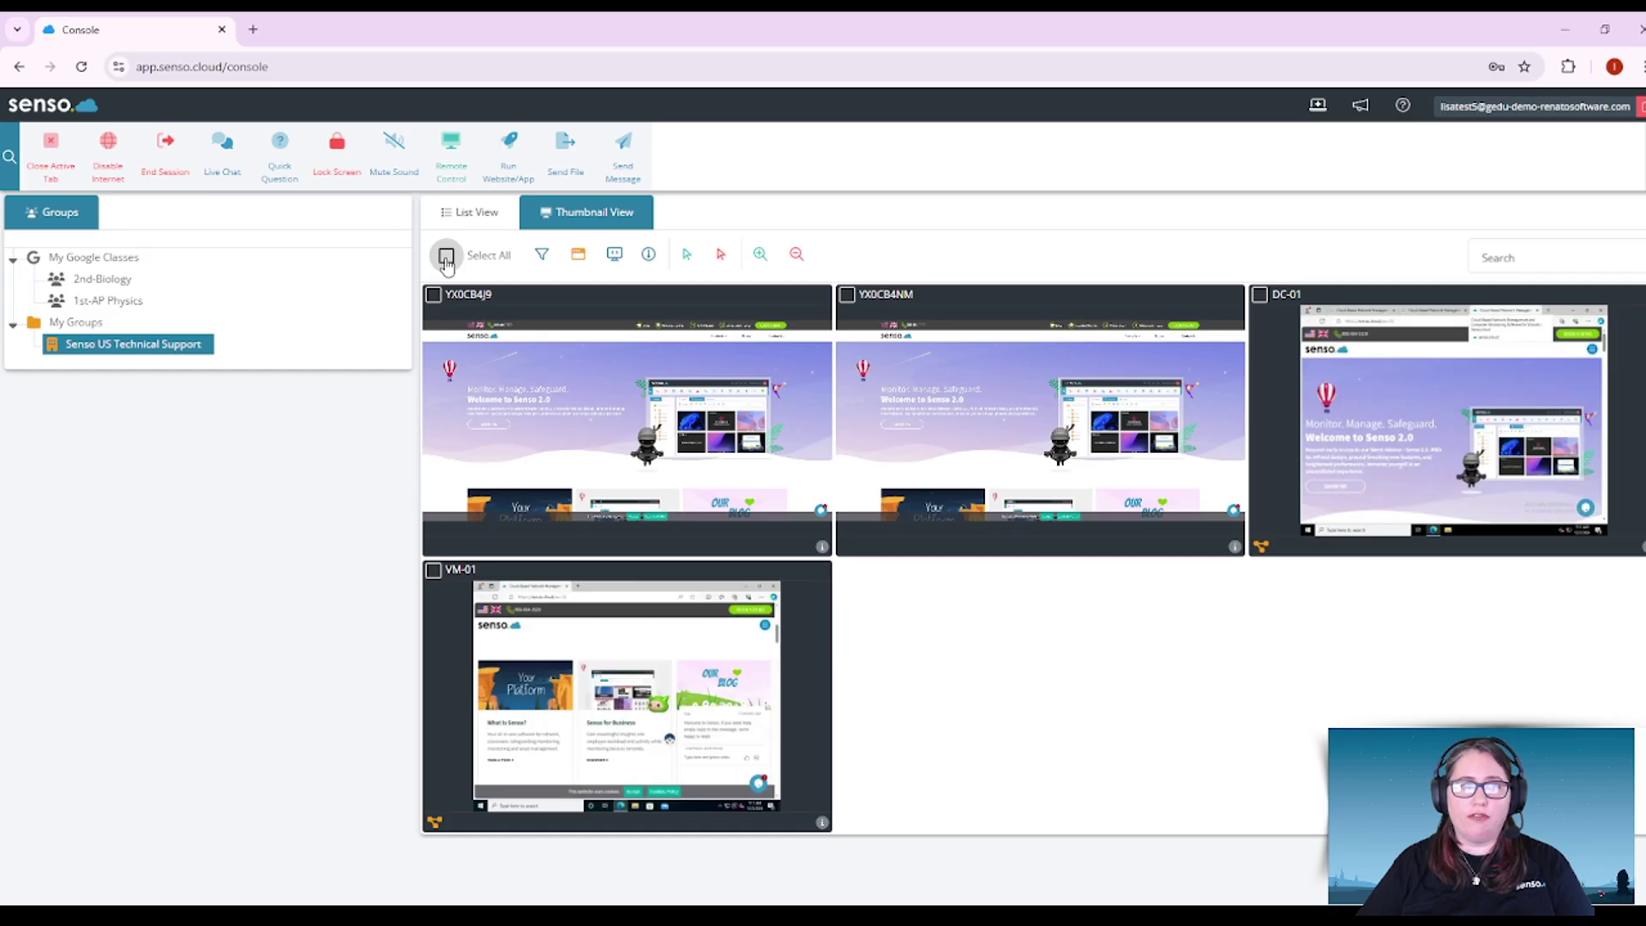
Check the thumbnail filter options, then set thumbnail quality to High Quality.
click(540, 257)
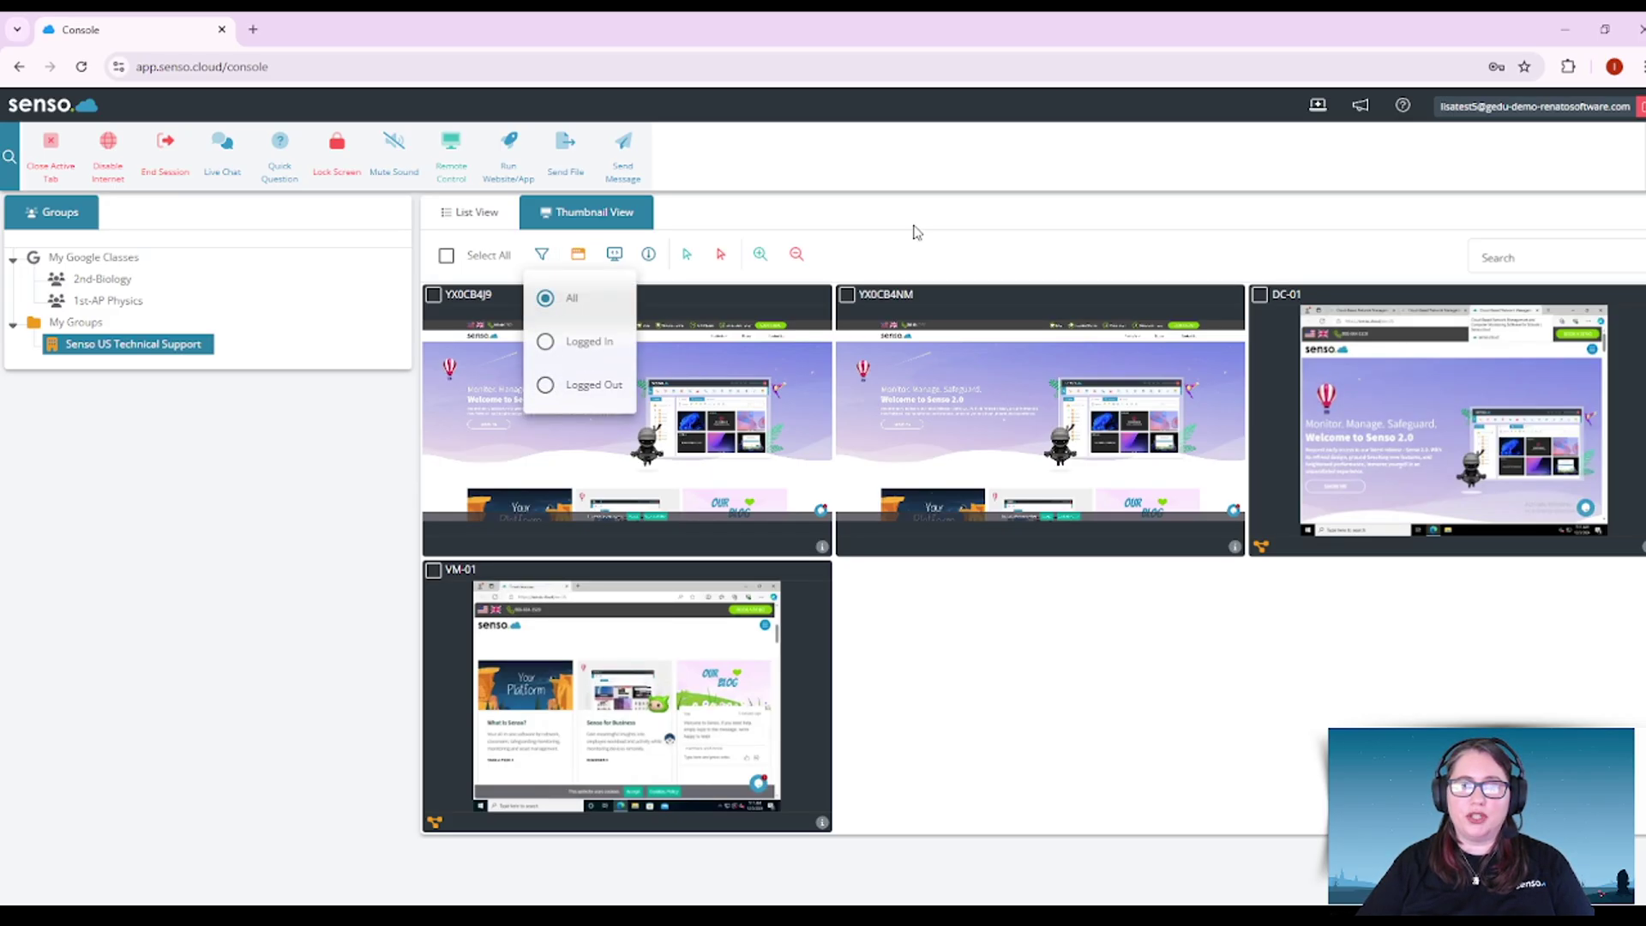
click(857, 257)
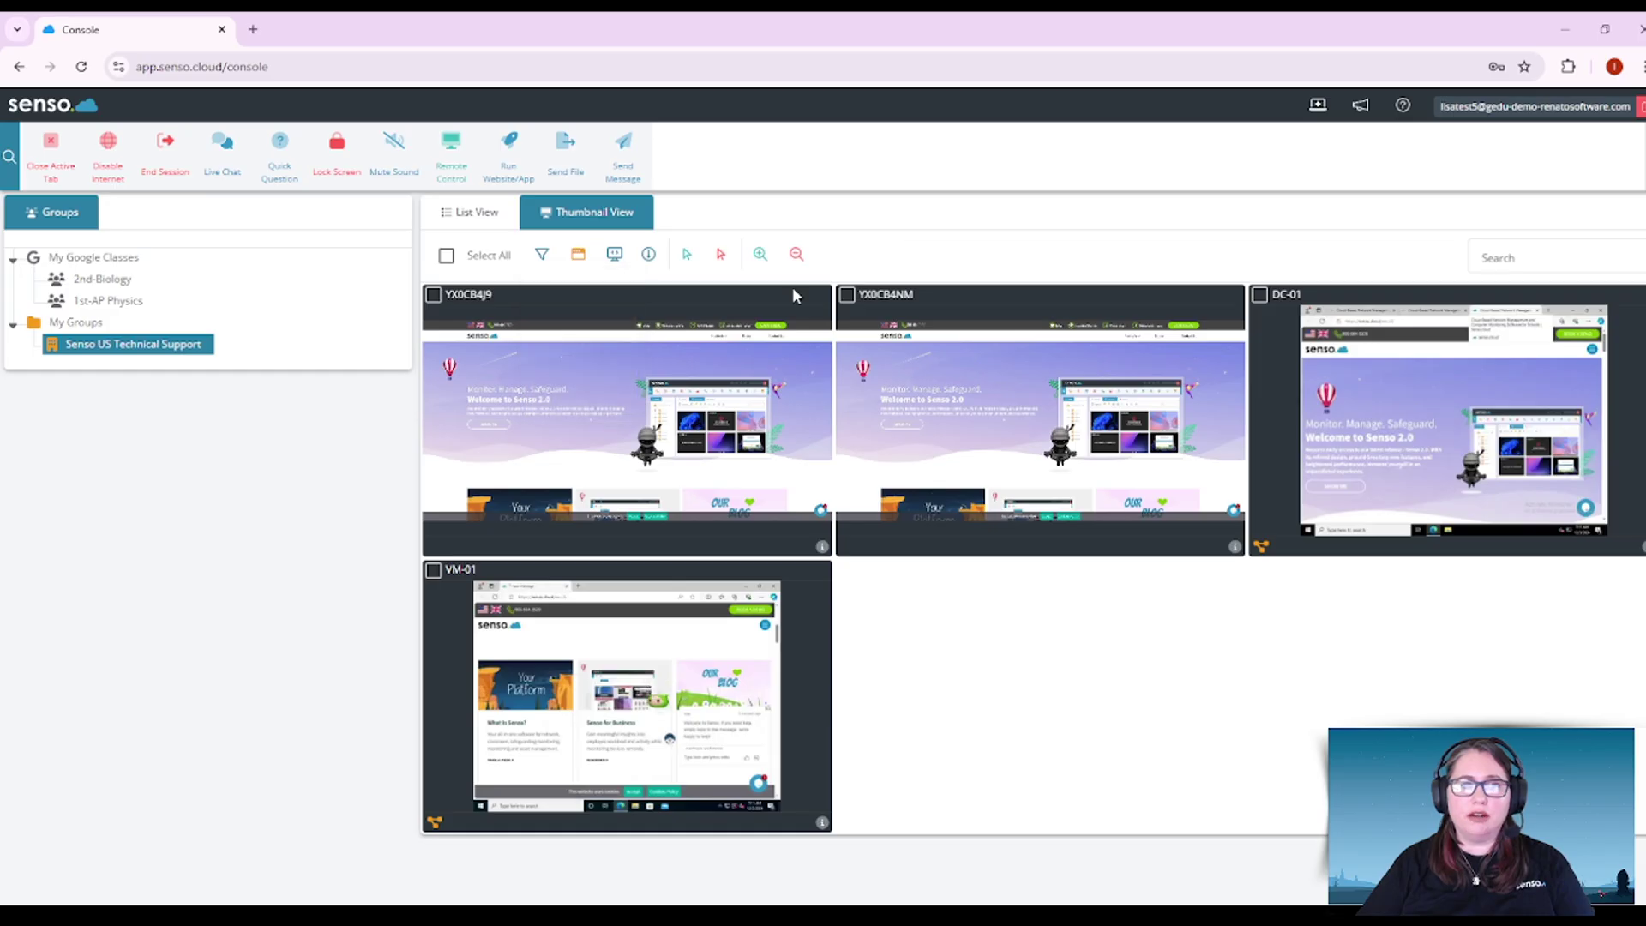
click(649, 256)
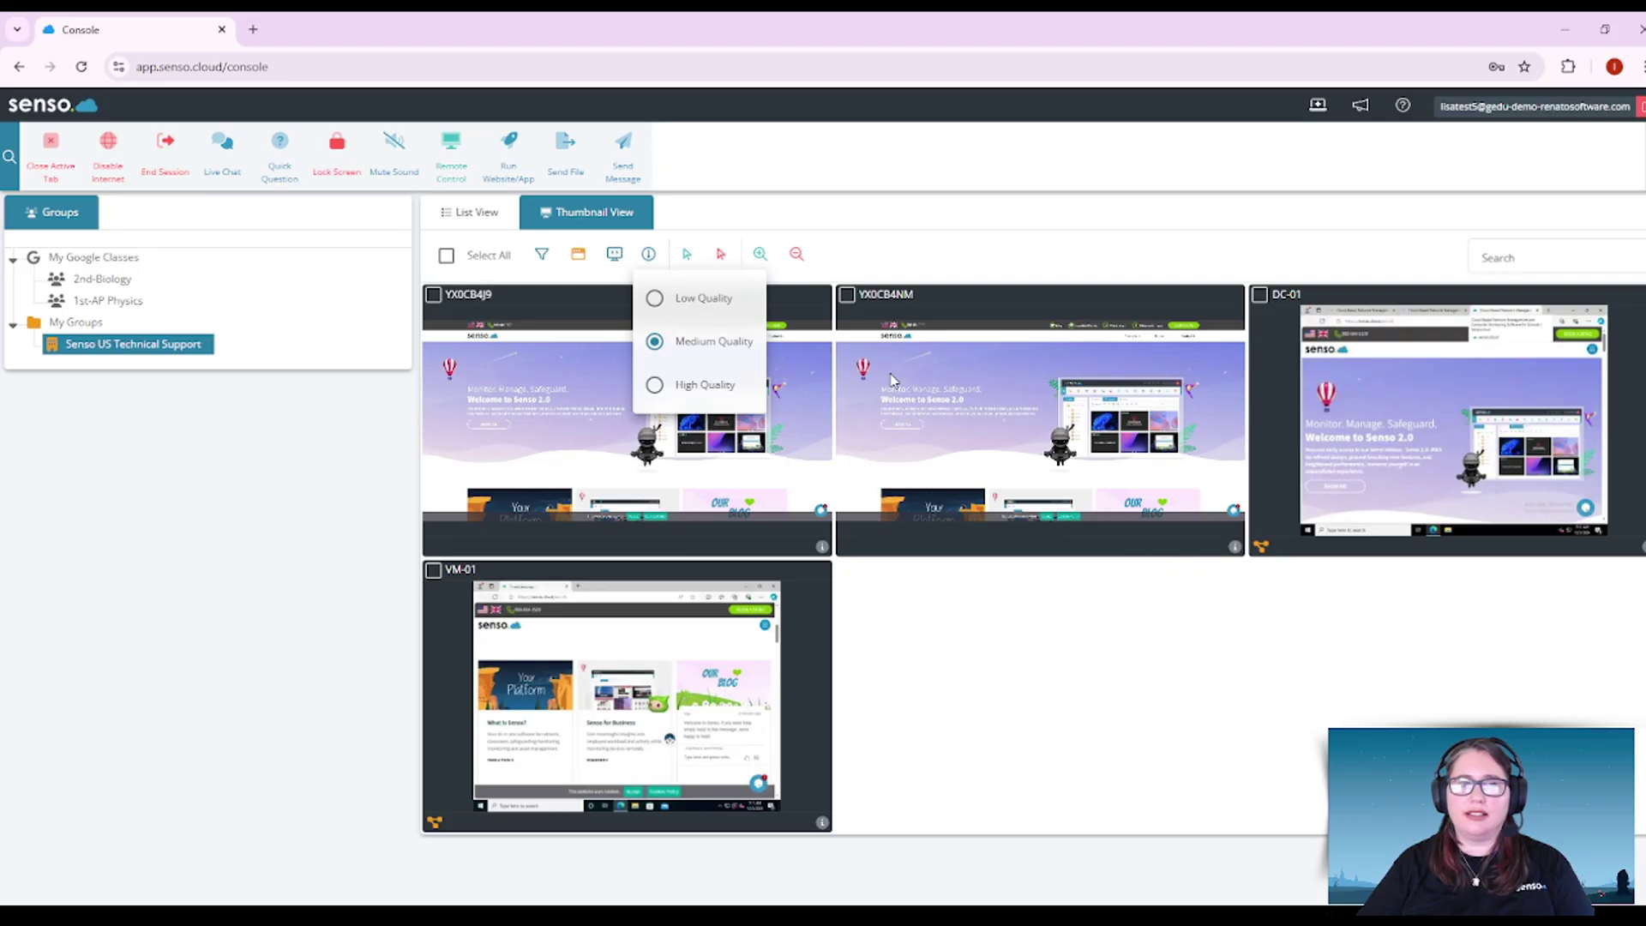
click(705, 384)
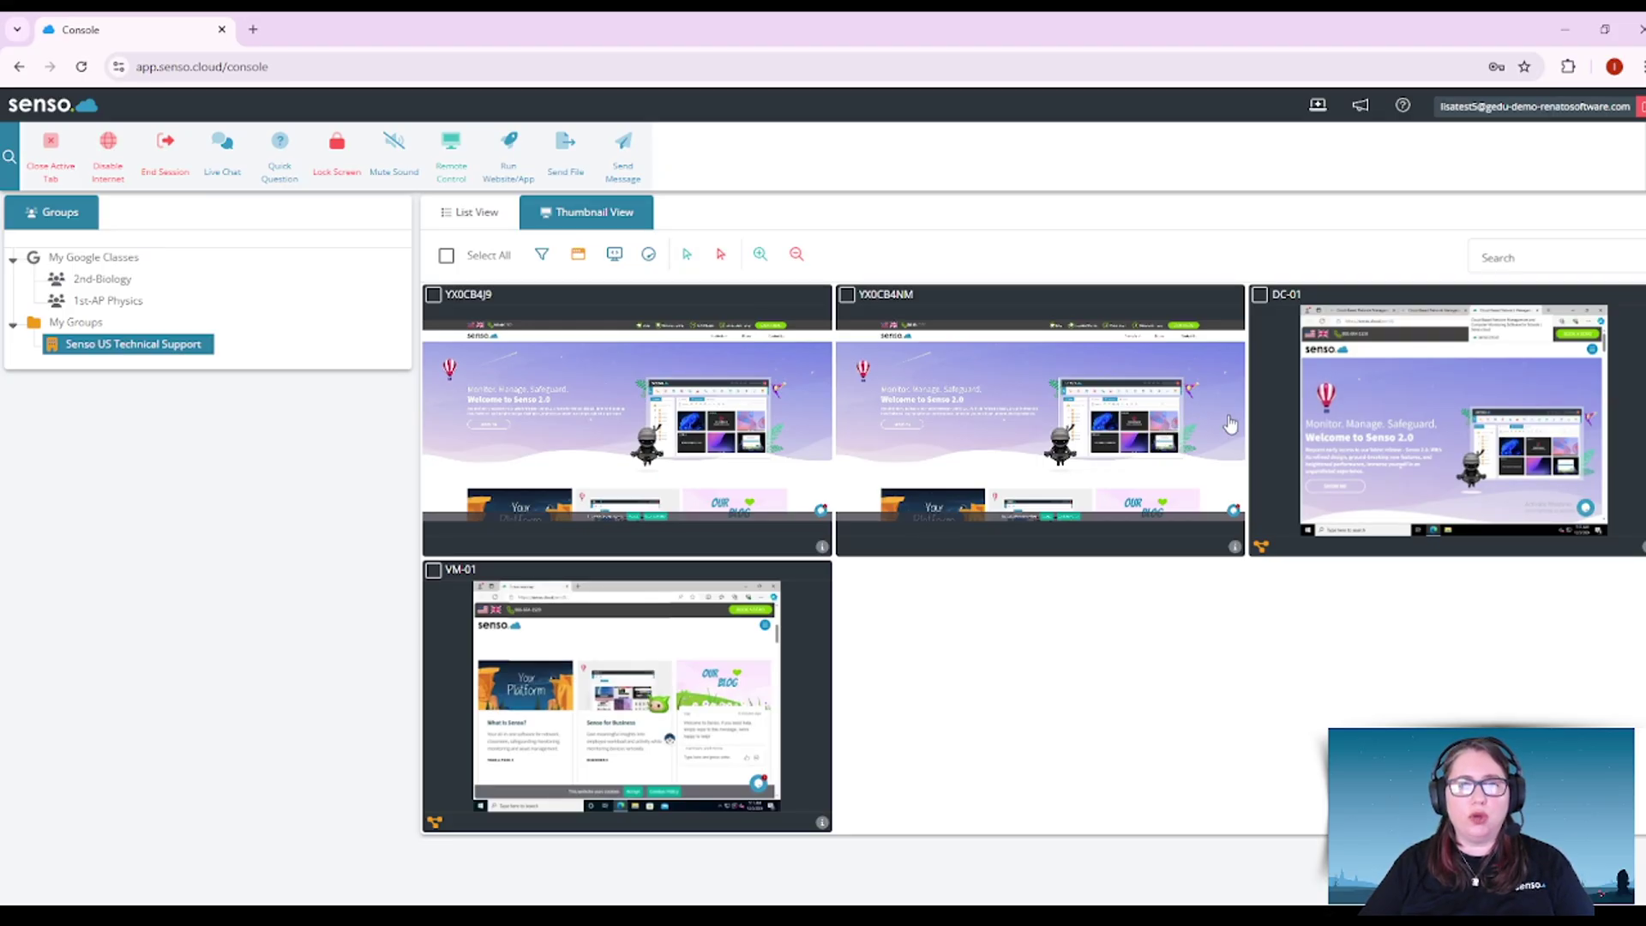
Select DC-01, toggle Mouse Only Control on and off, then shrink and enlarge the thumbnails.
click(1259, 295)
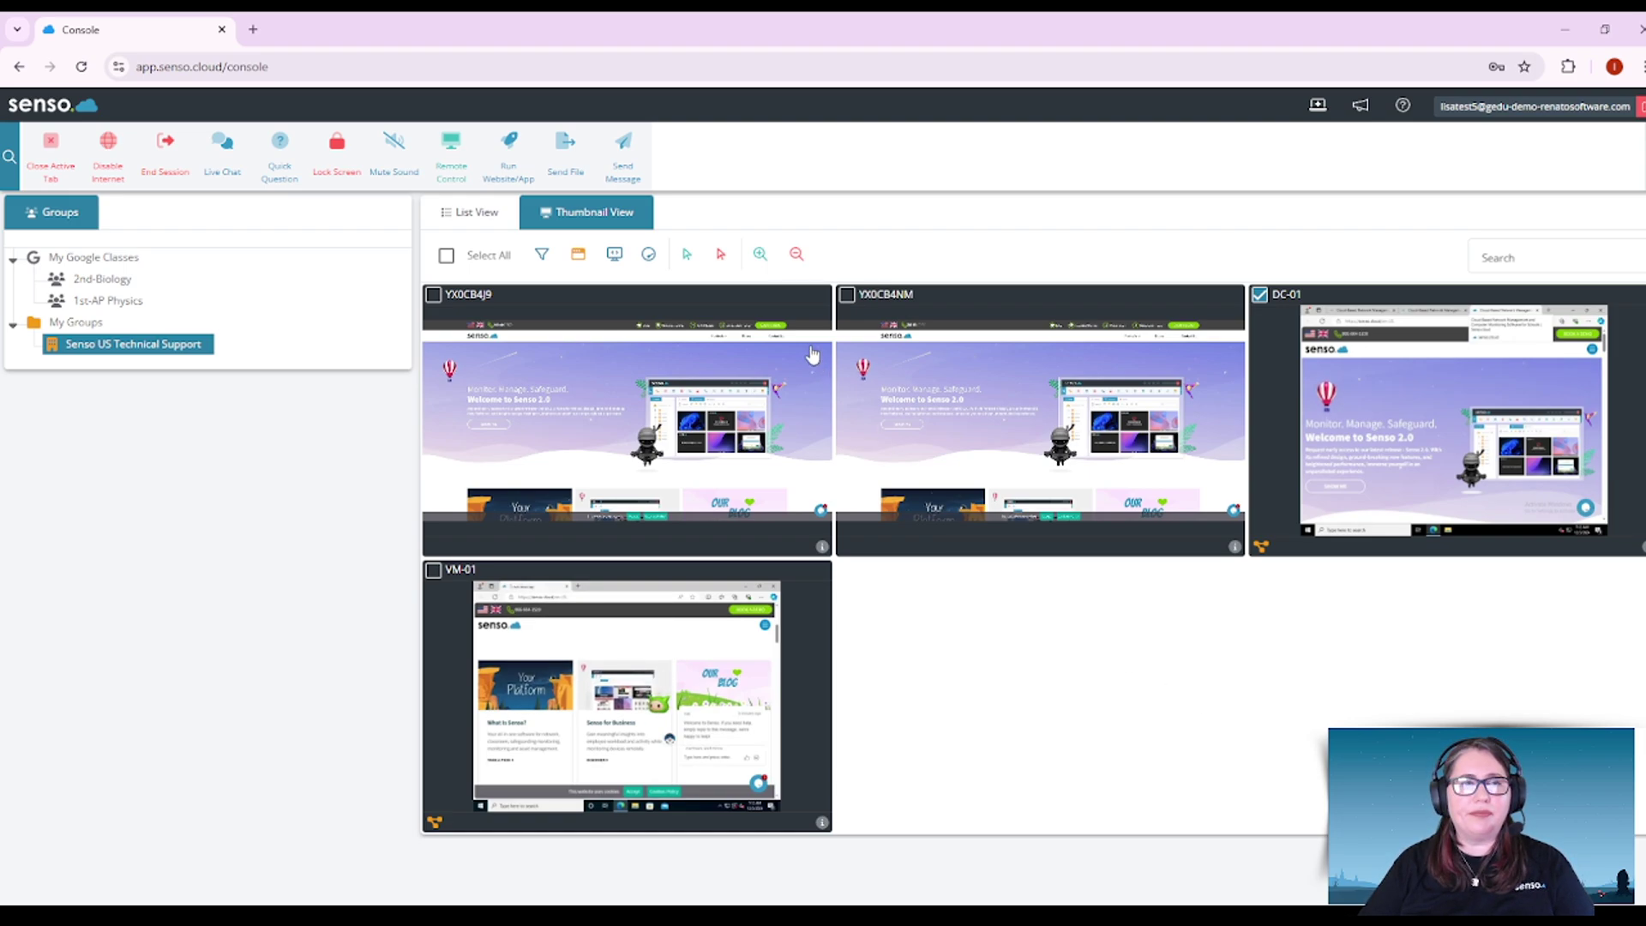
click(687, 255)
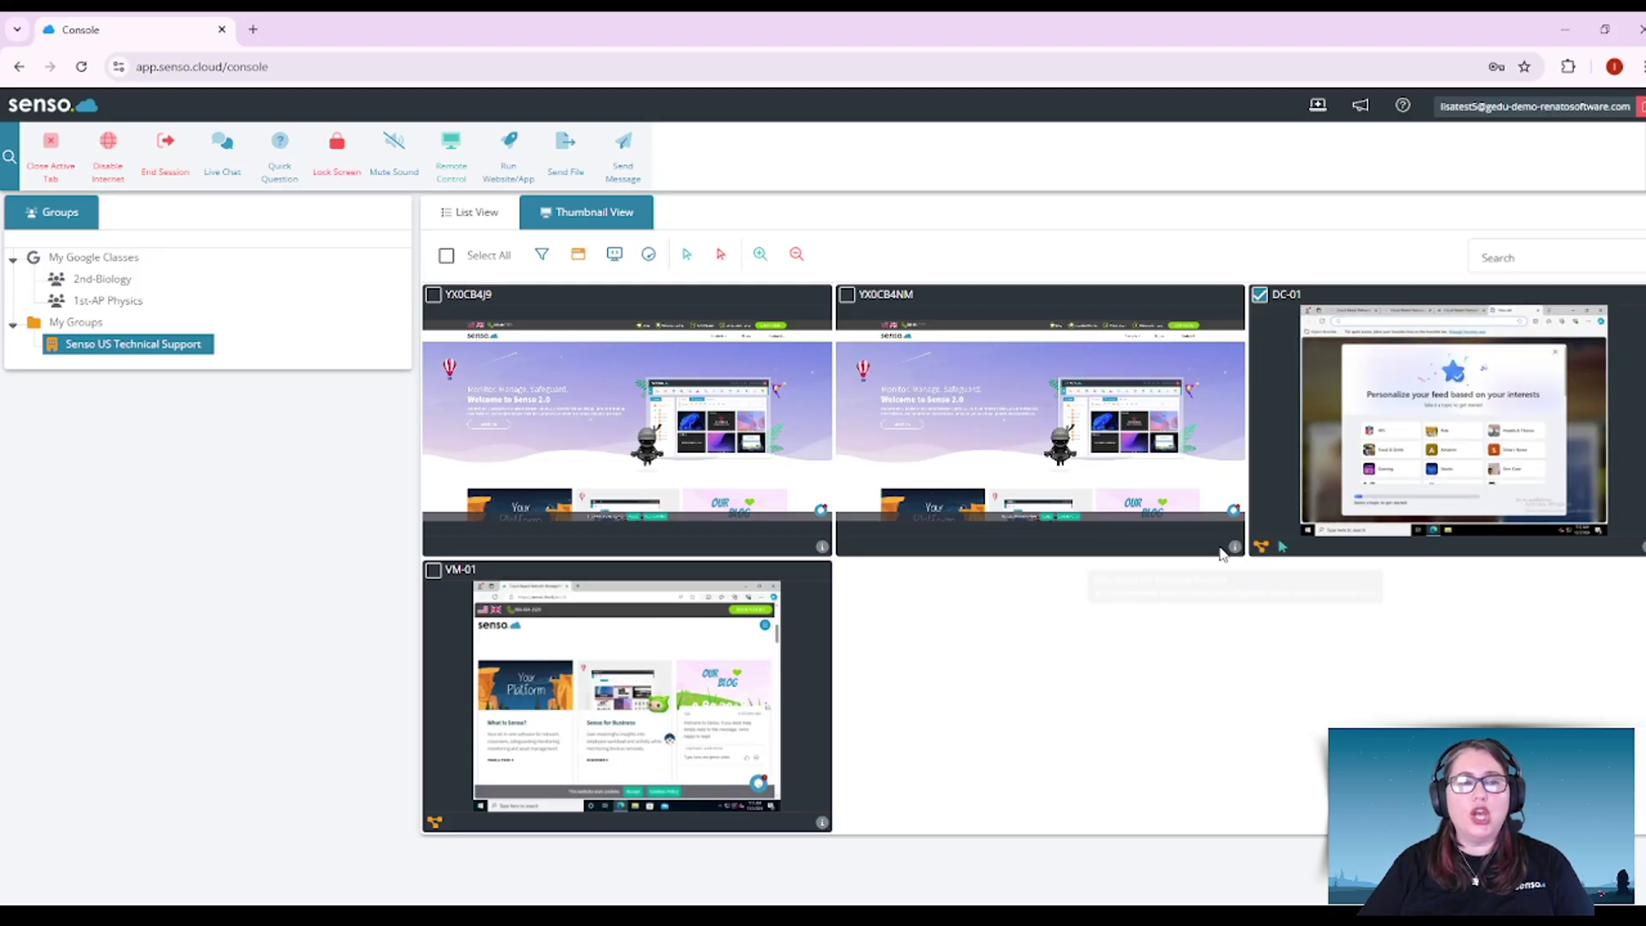
click(722, 259)
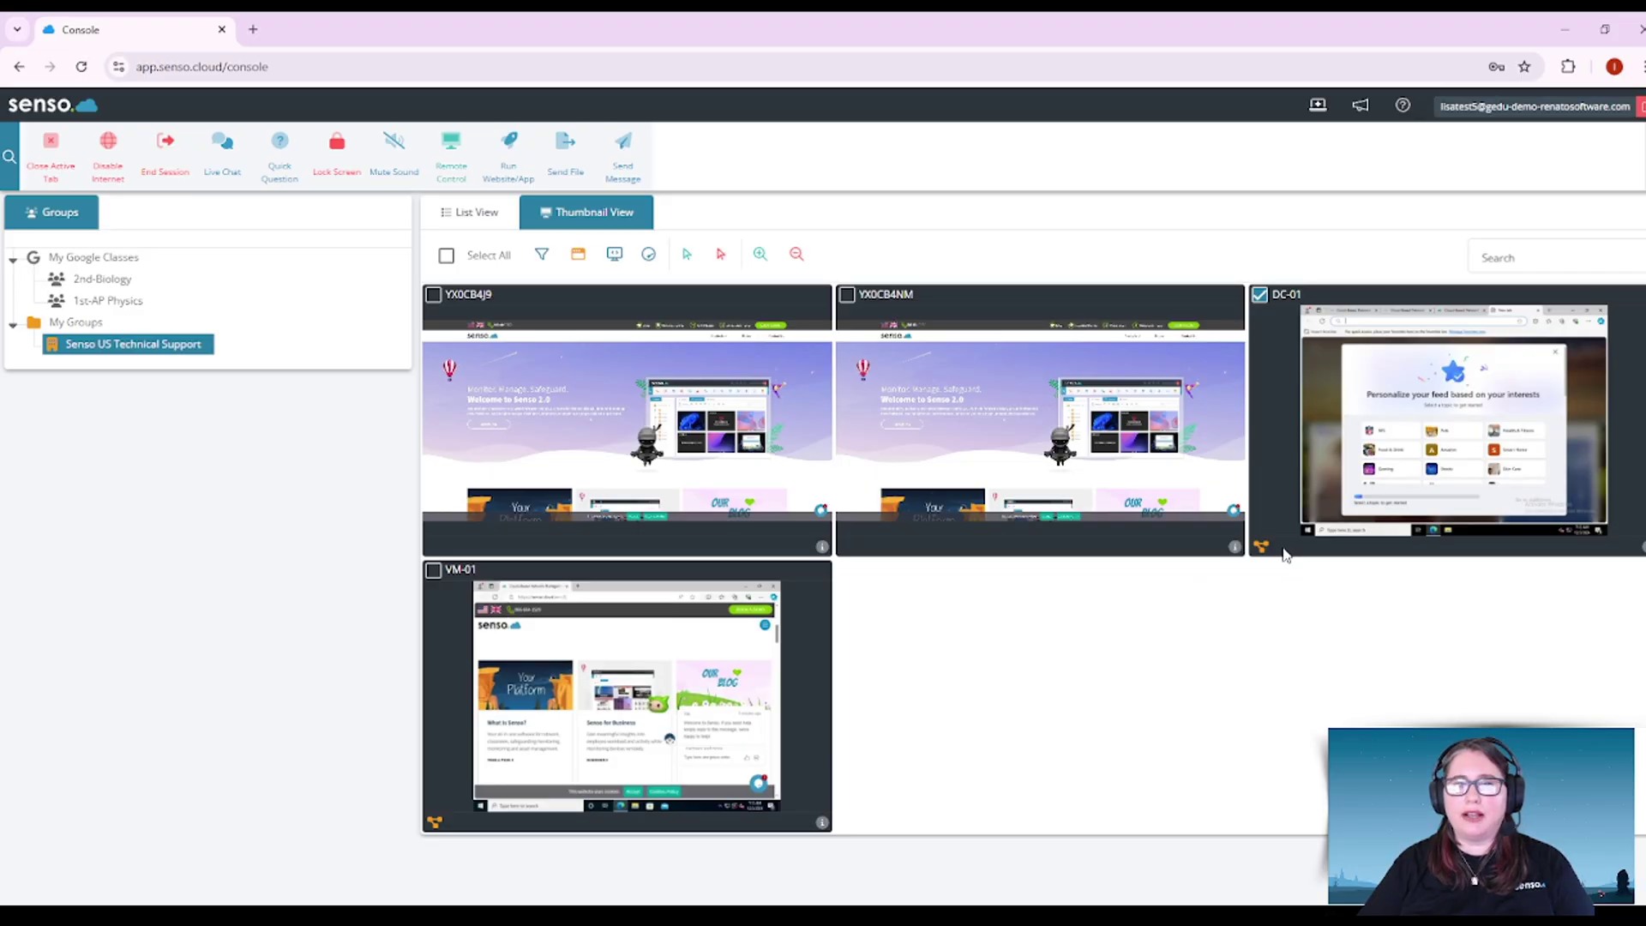
click(797, 255)
click(760, 256)
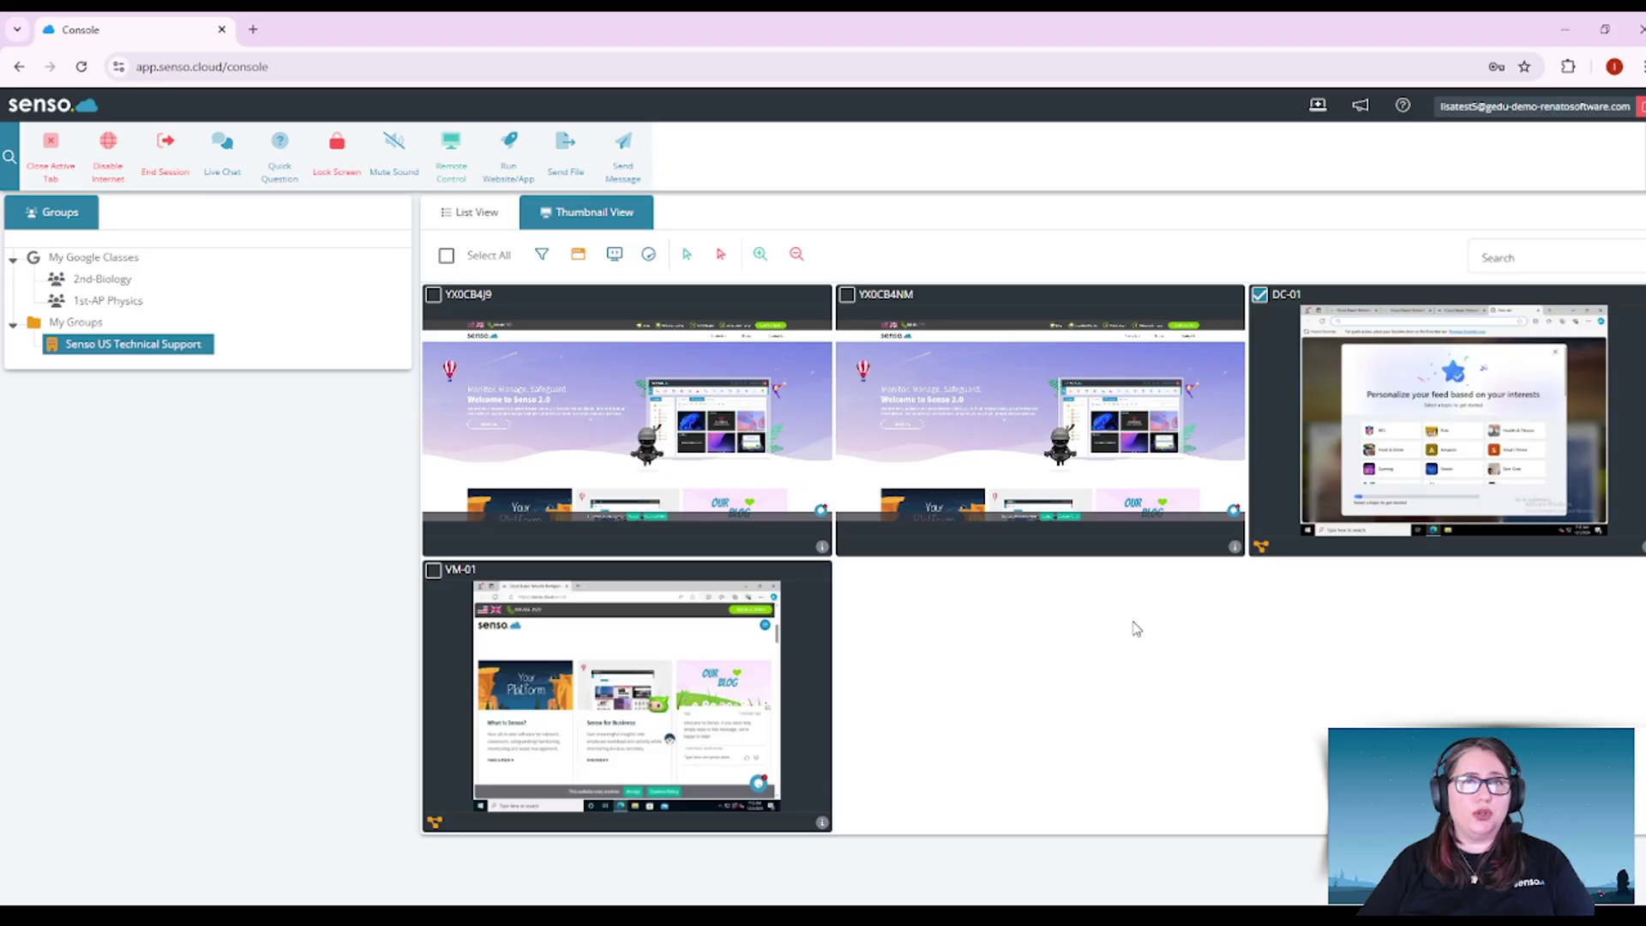
Open YX0CB4NM's and DC-01's live screens in their own tabs and switch between them.
double_click(1032, 399)
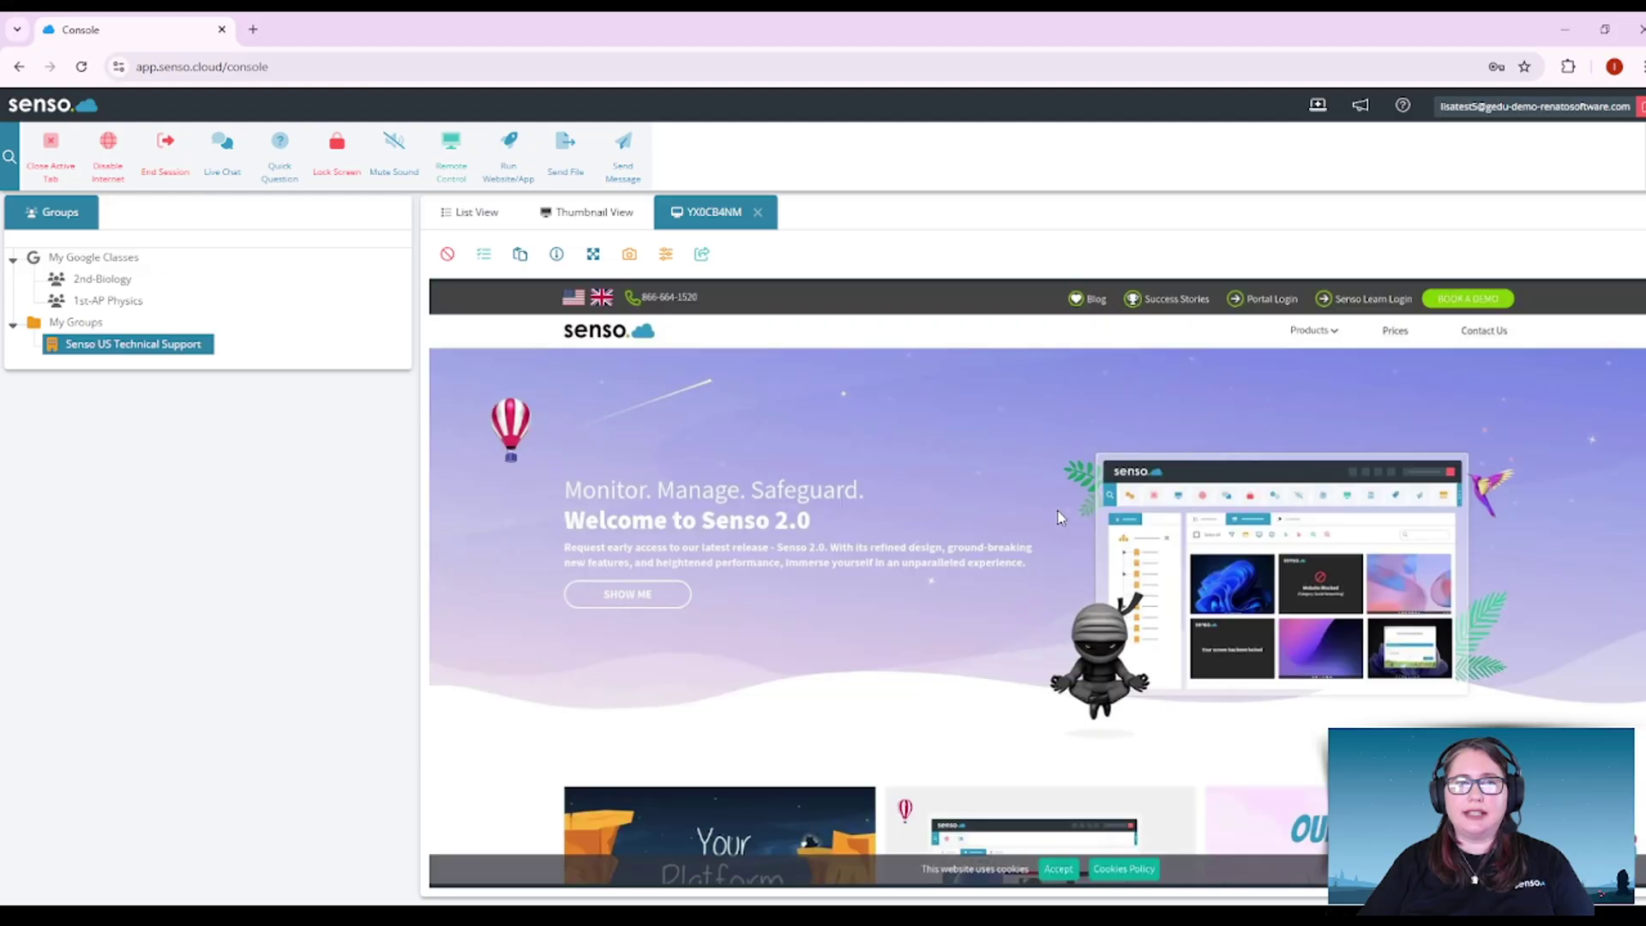
click(601, 212)
double_click(1468, 431)
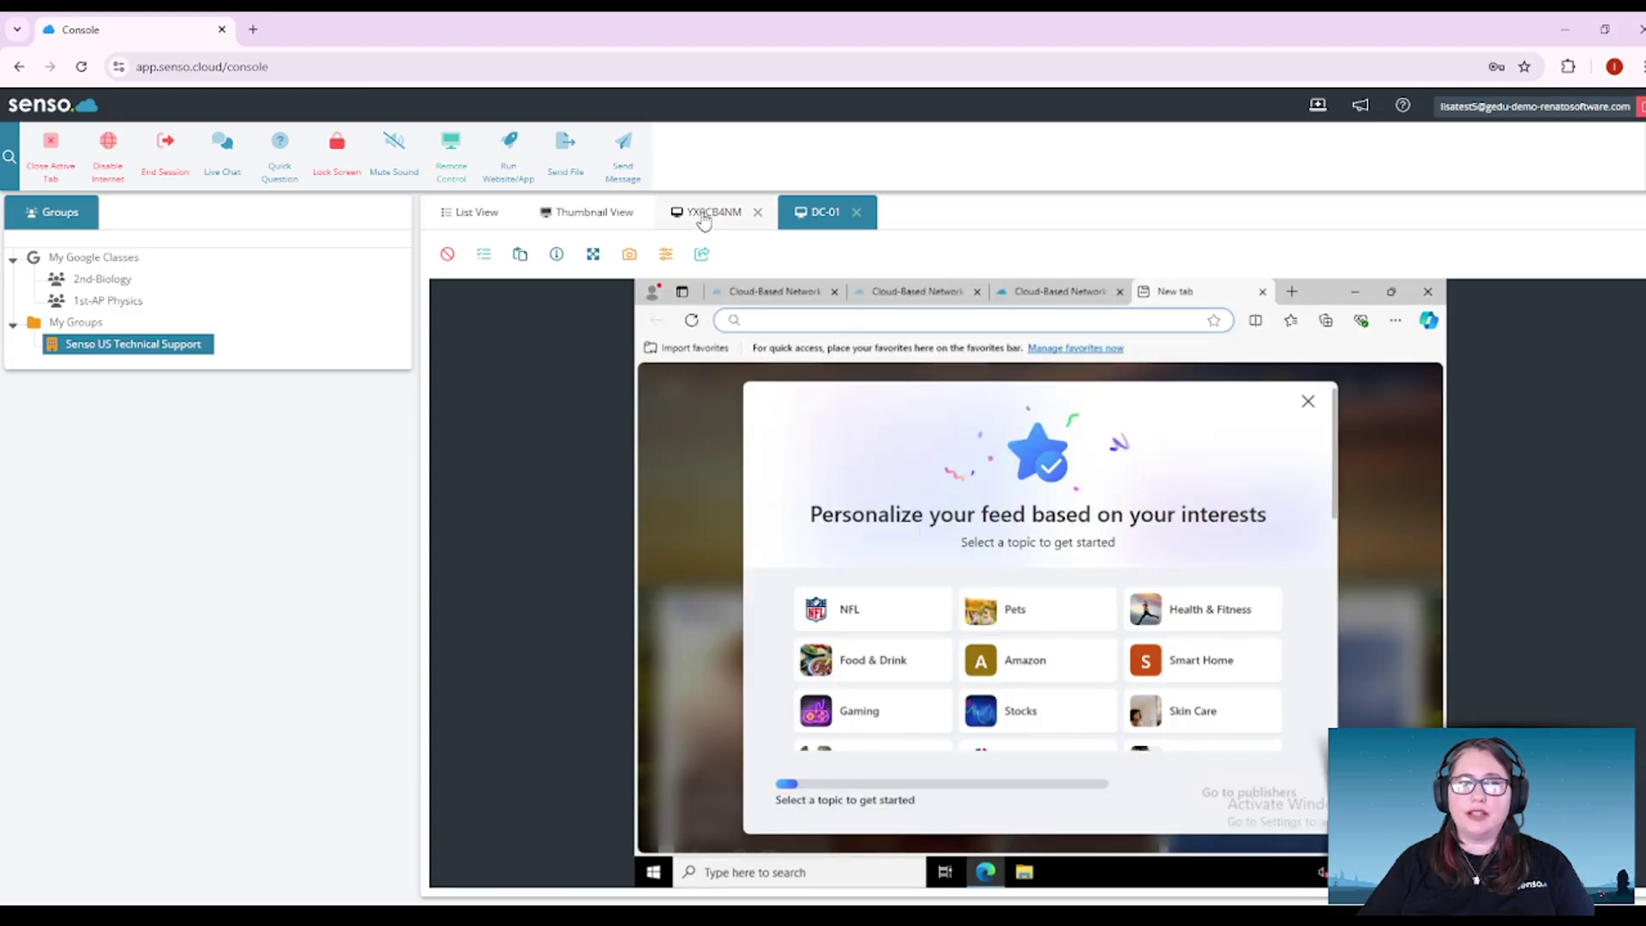
click(705, 215)
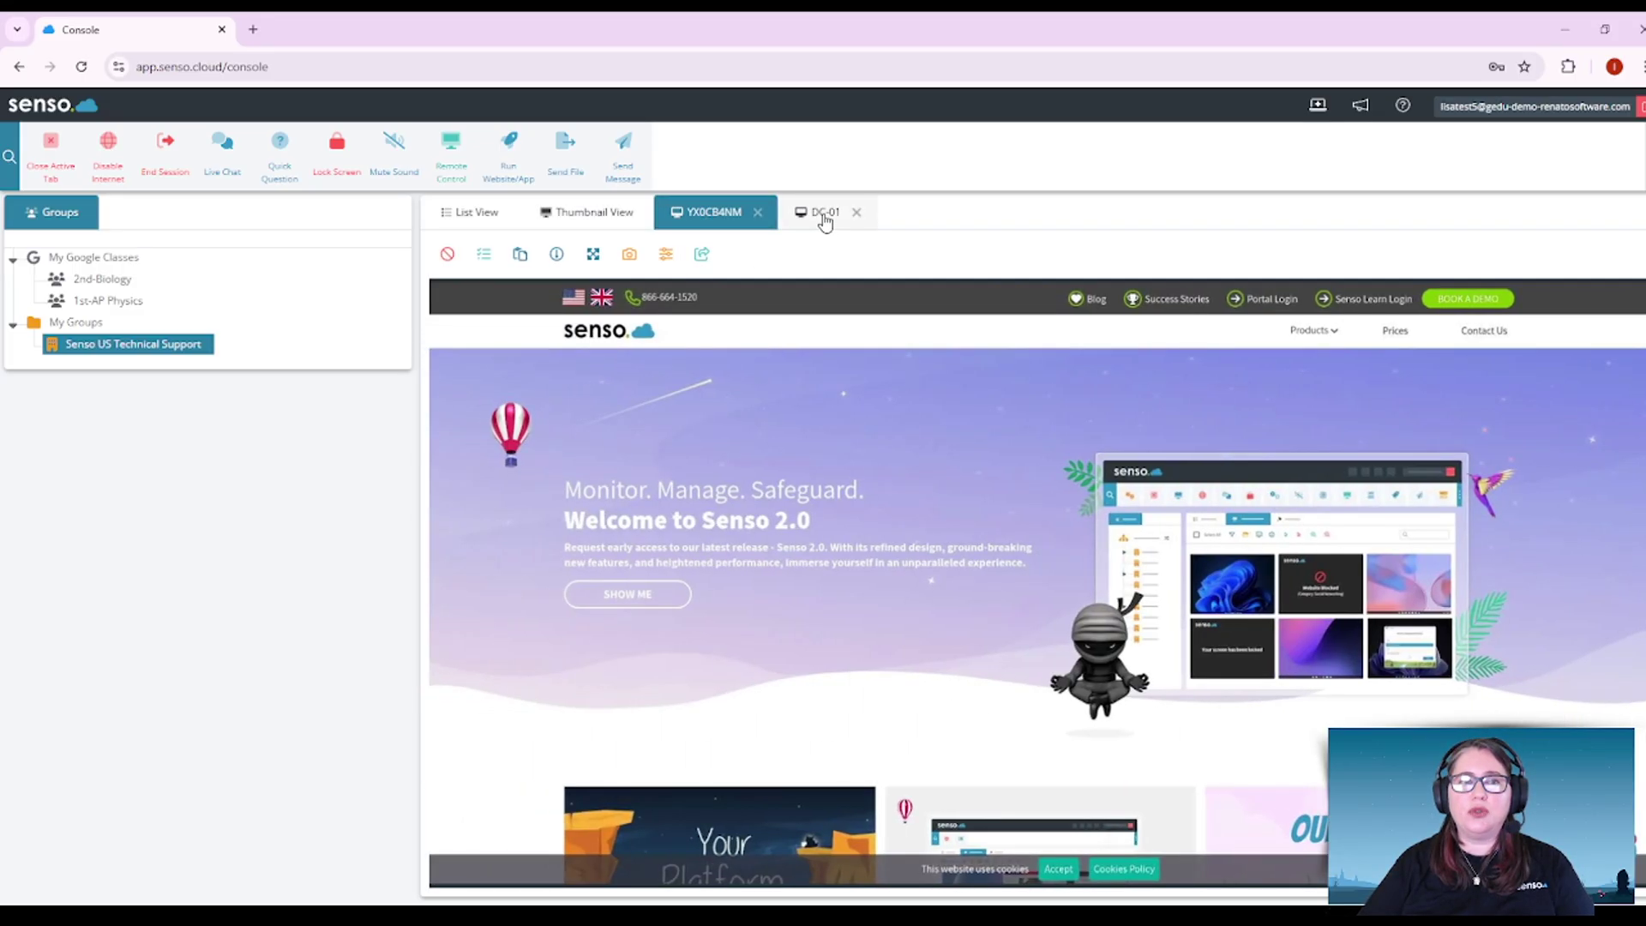
click(822, 213)
click(715, 215)
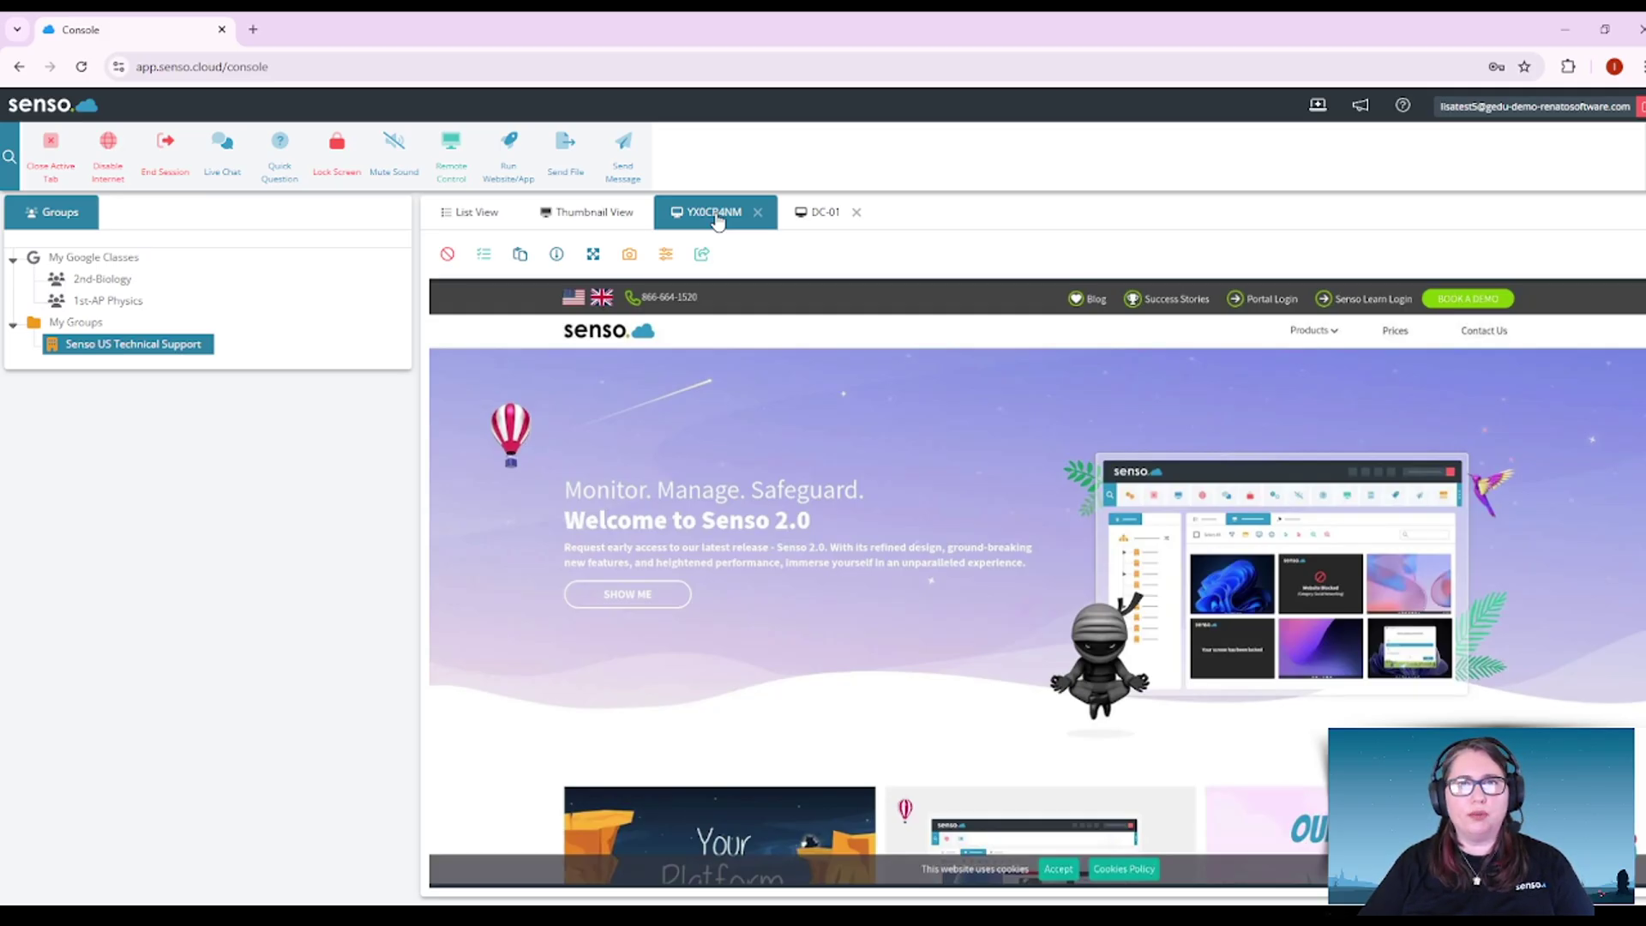
click(819, 212)
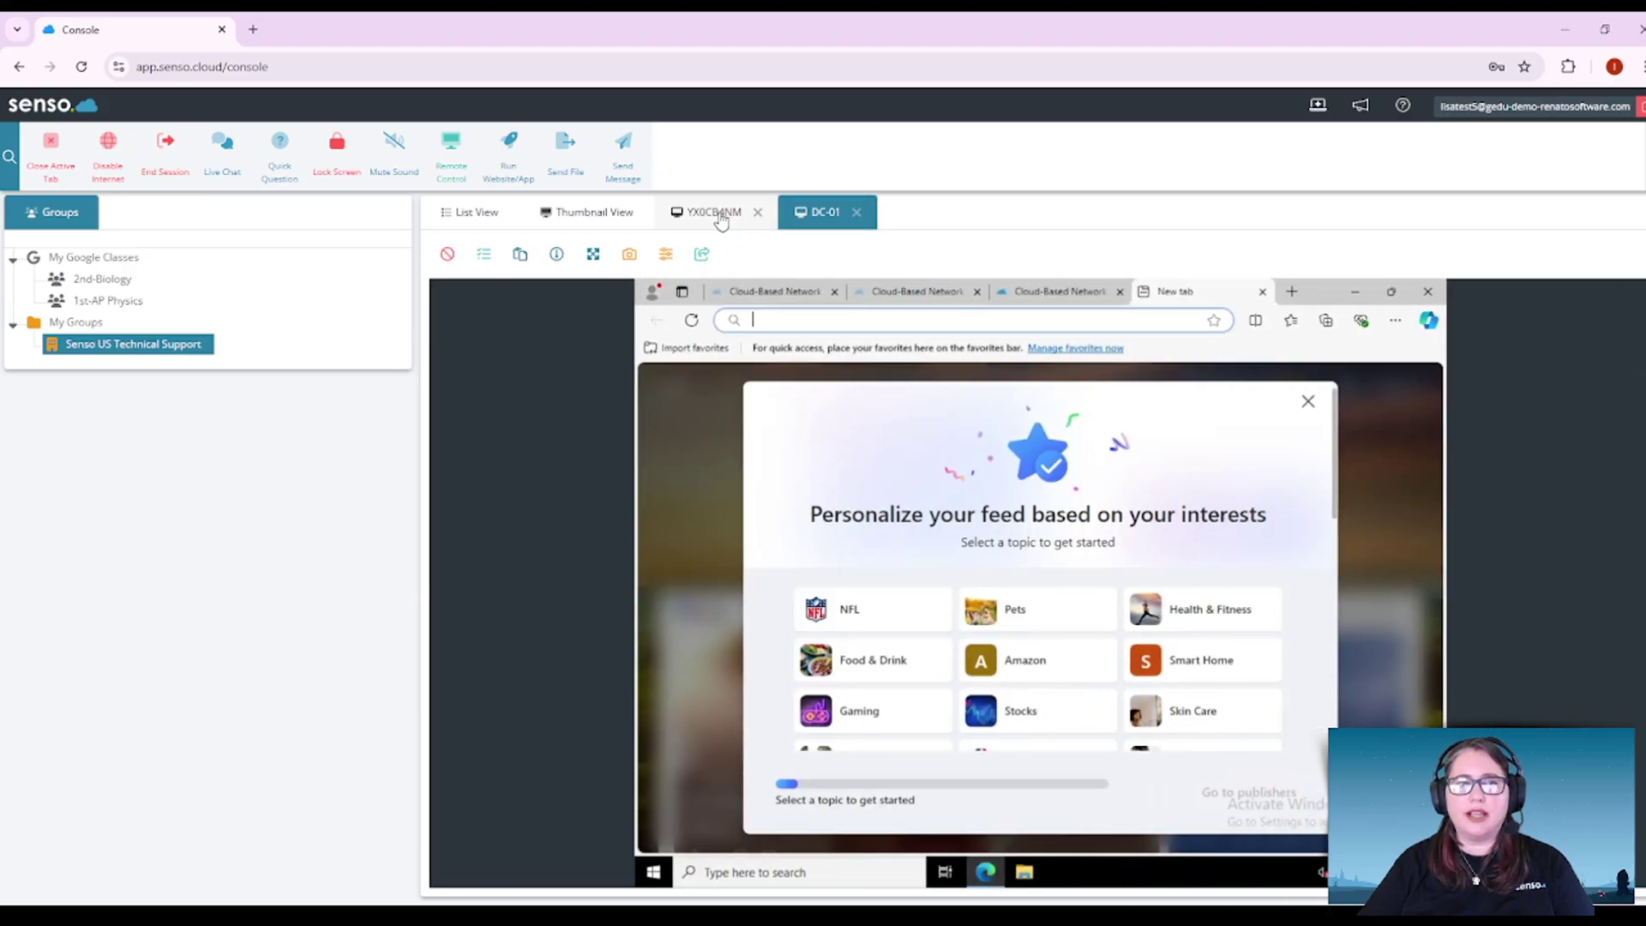
click(719, 214)
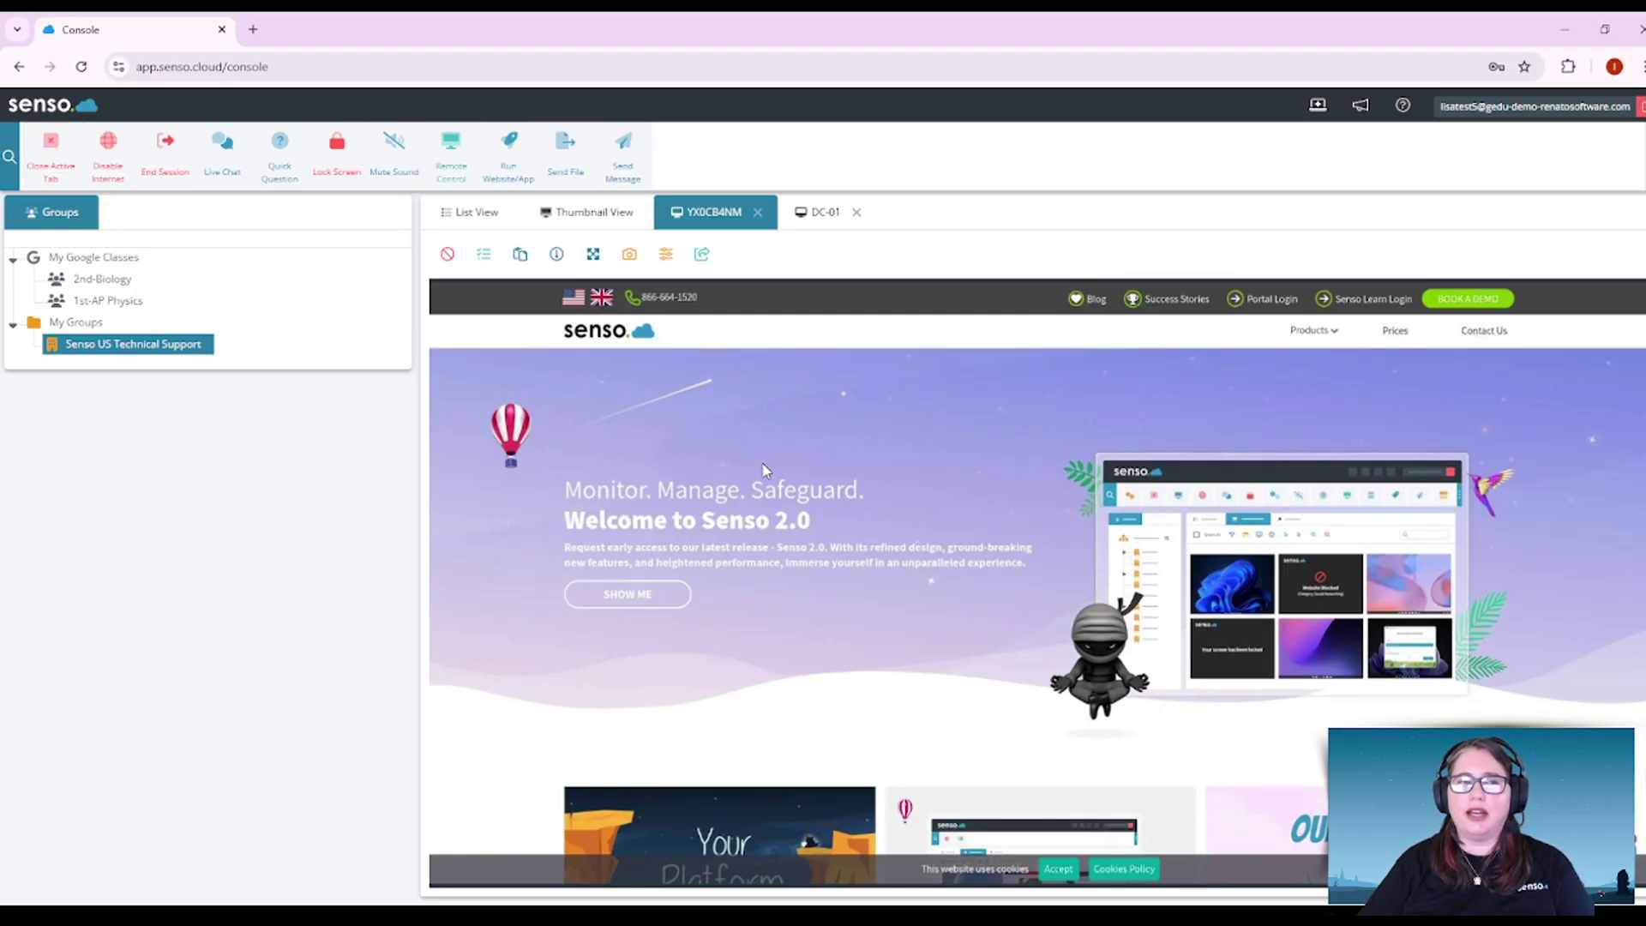
On DC-01's remote screen, set the control mode to Full Control.
click(811, 222)
click(449, 256)
click(452, 337)
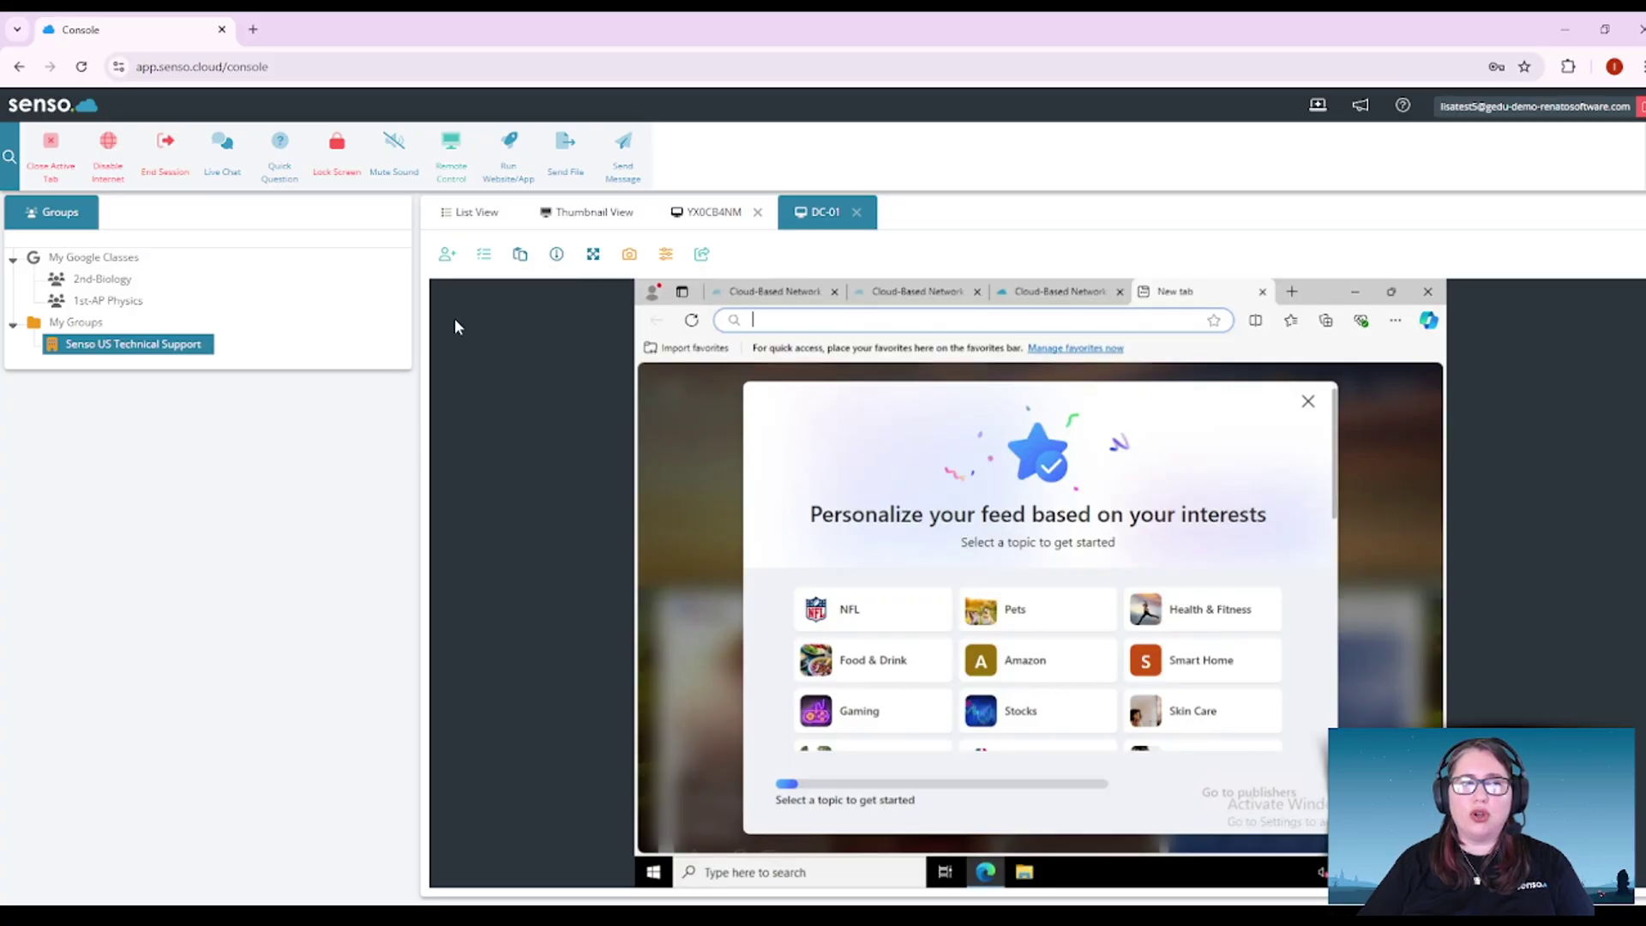
click(447, 253)
click(455, 386)
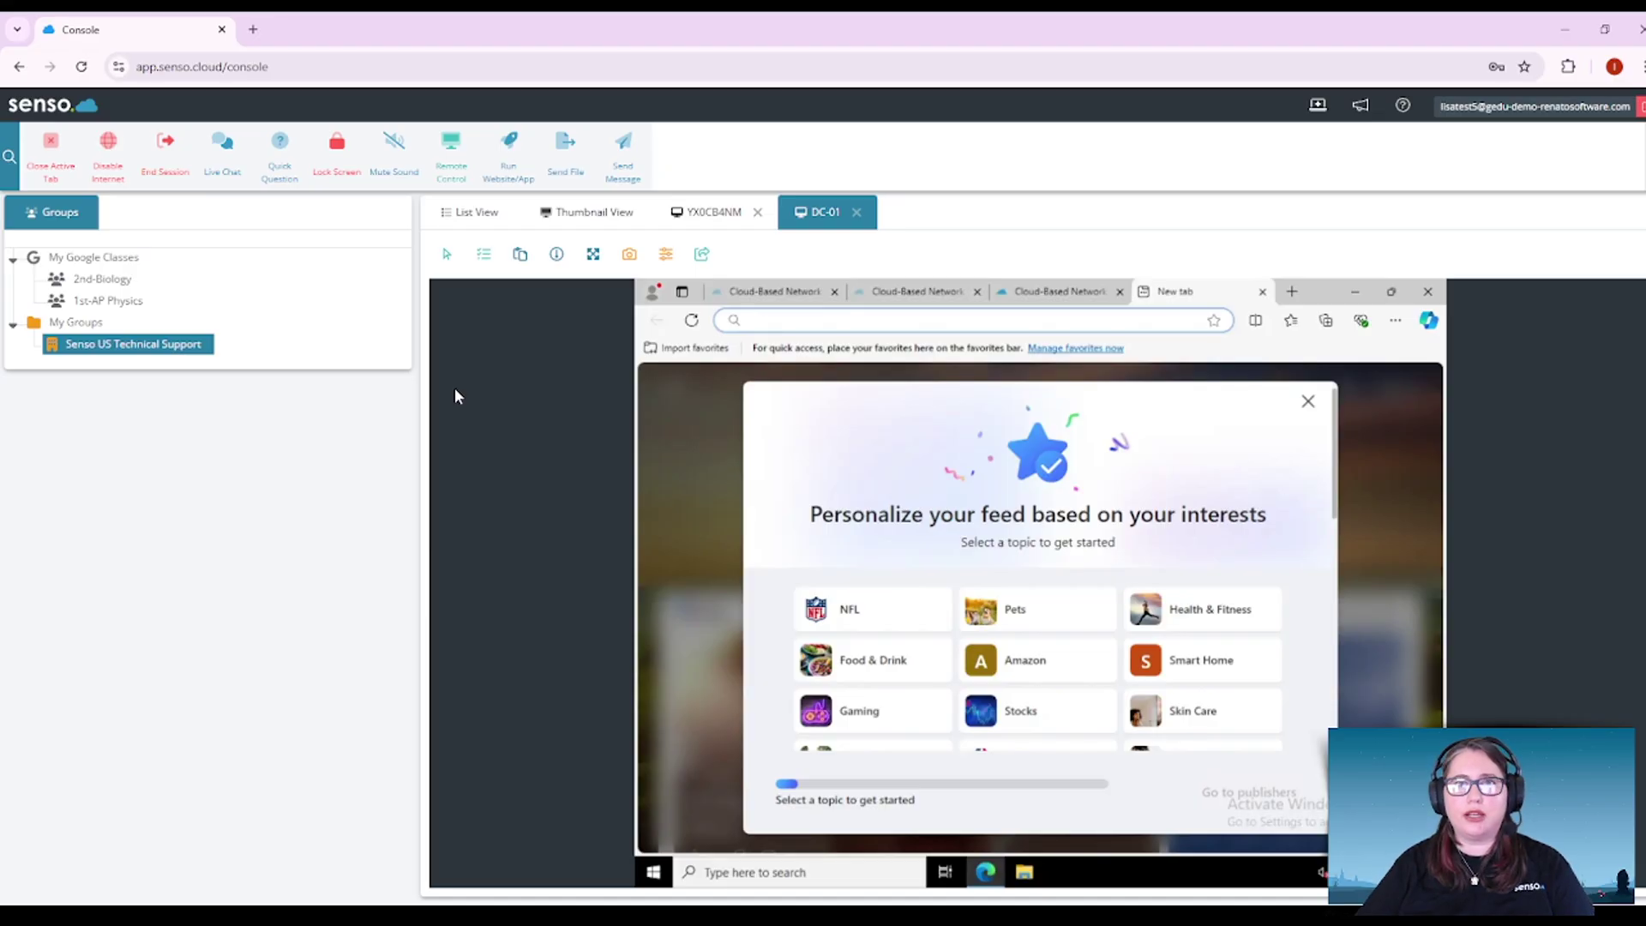
Close the empty New tab in DC-01's remote browser and check the Screen Scale options.
click(446, 257)
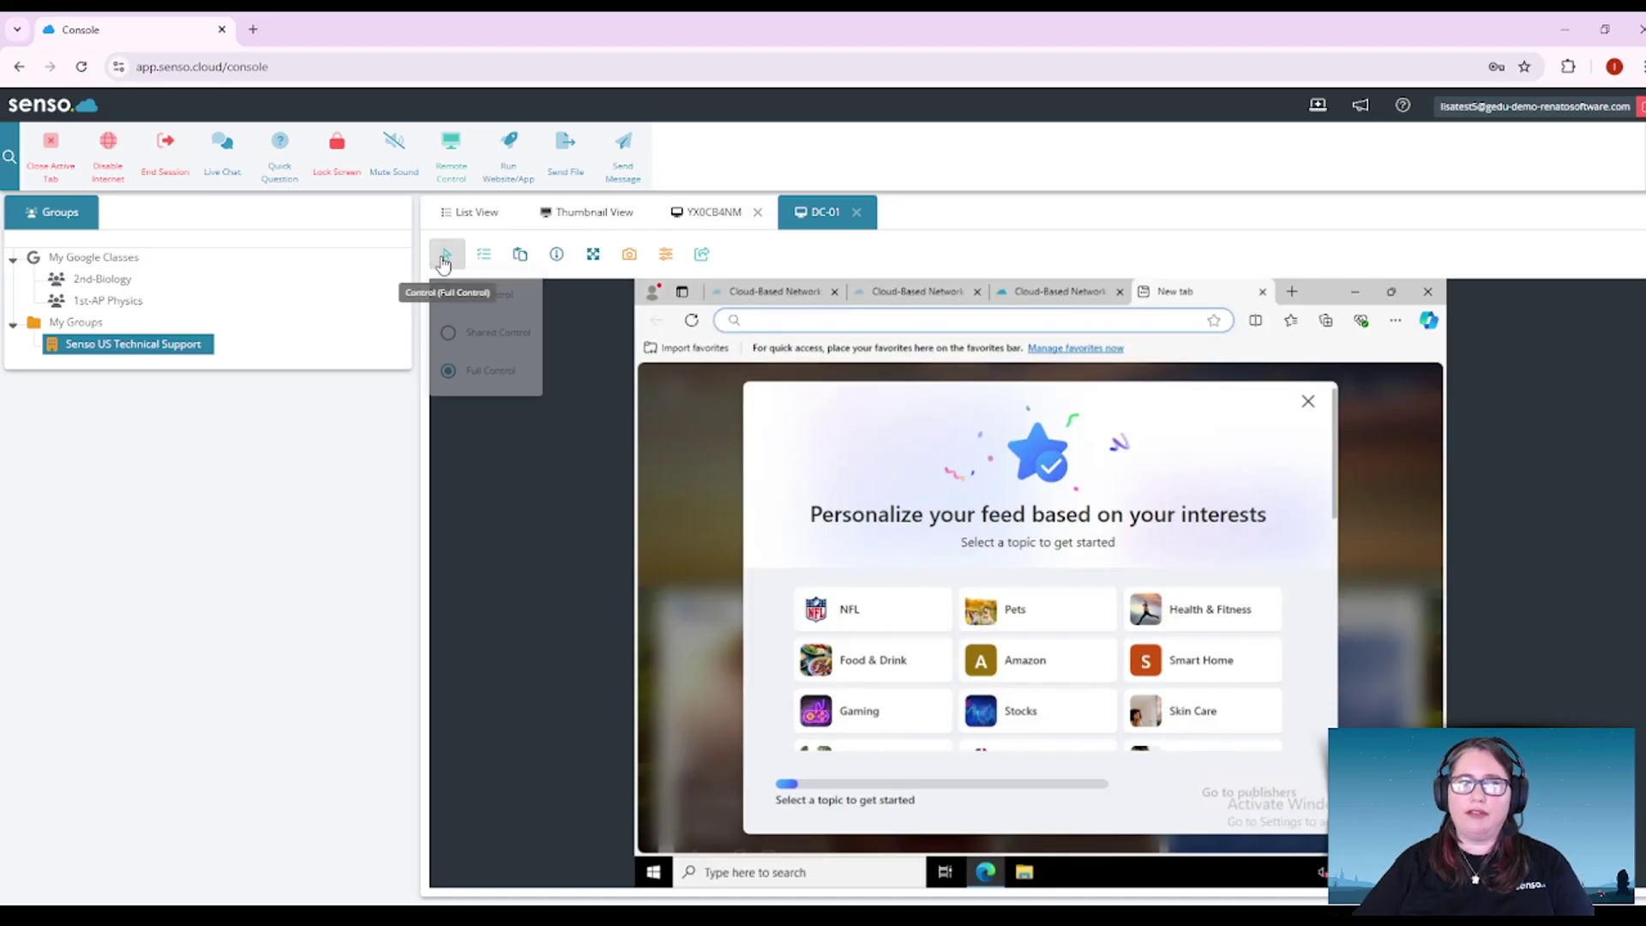
click(1262, 292)
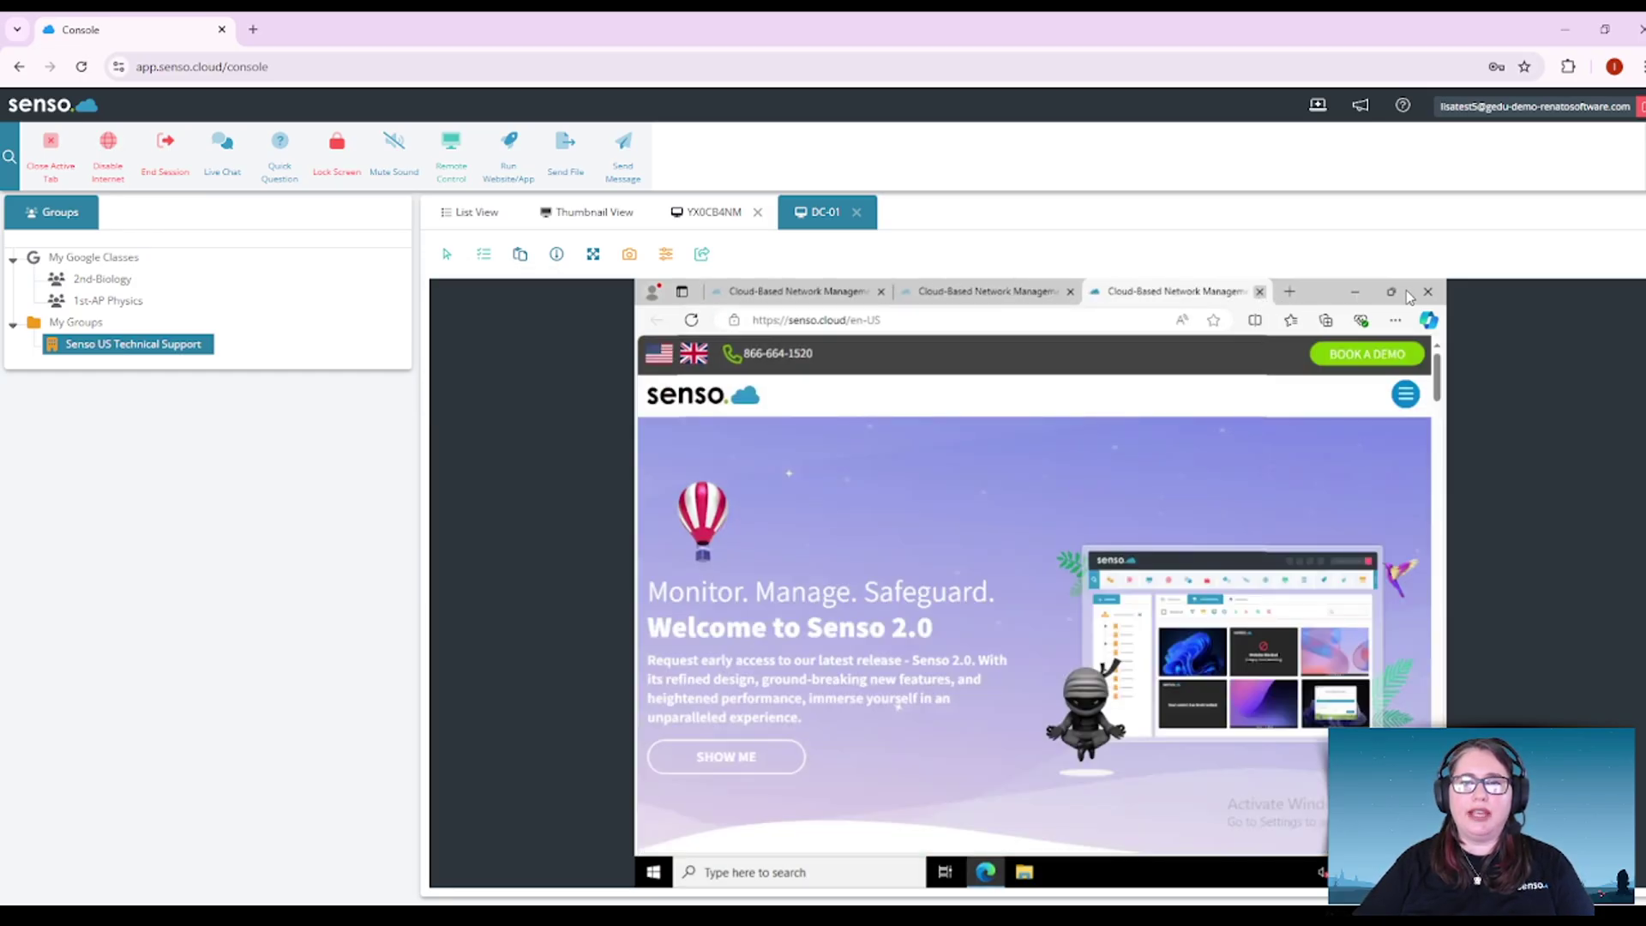
click(593, 255)
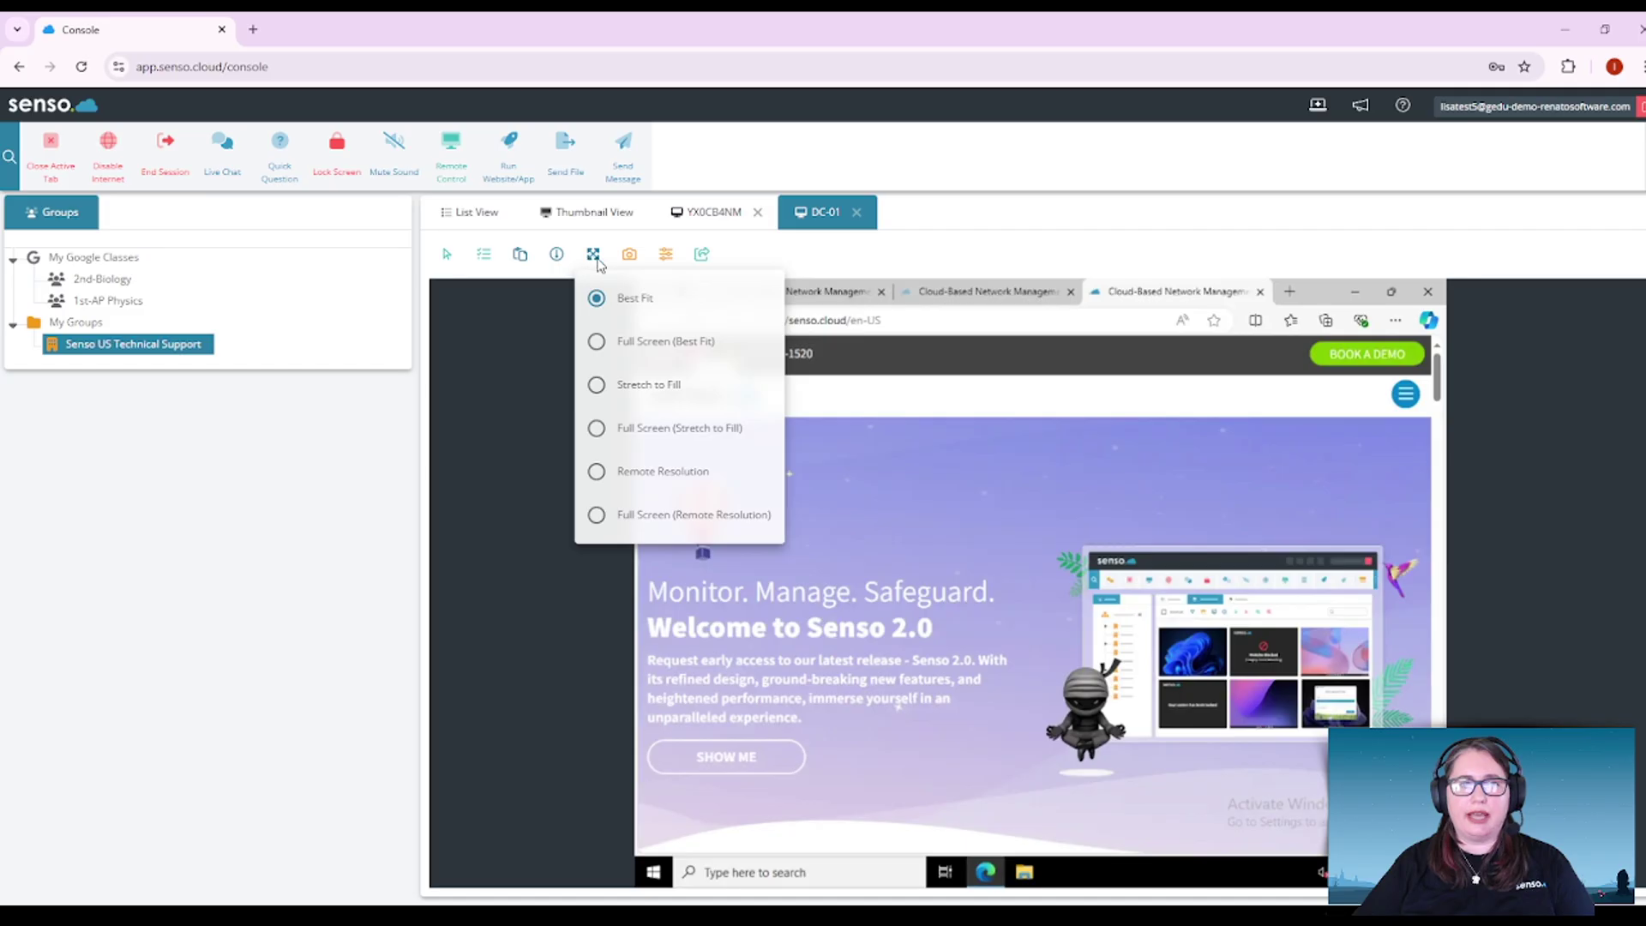
click(505, 367)
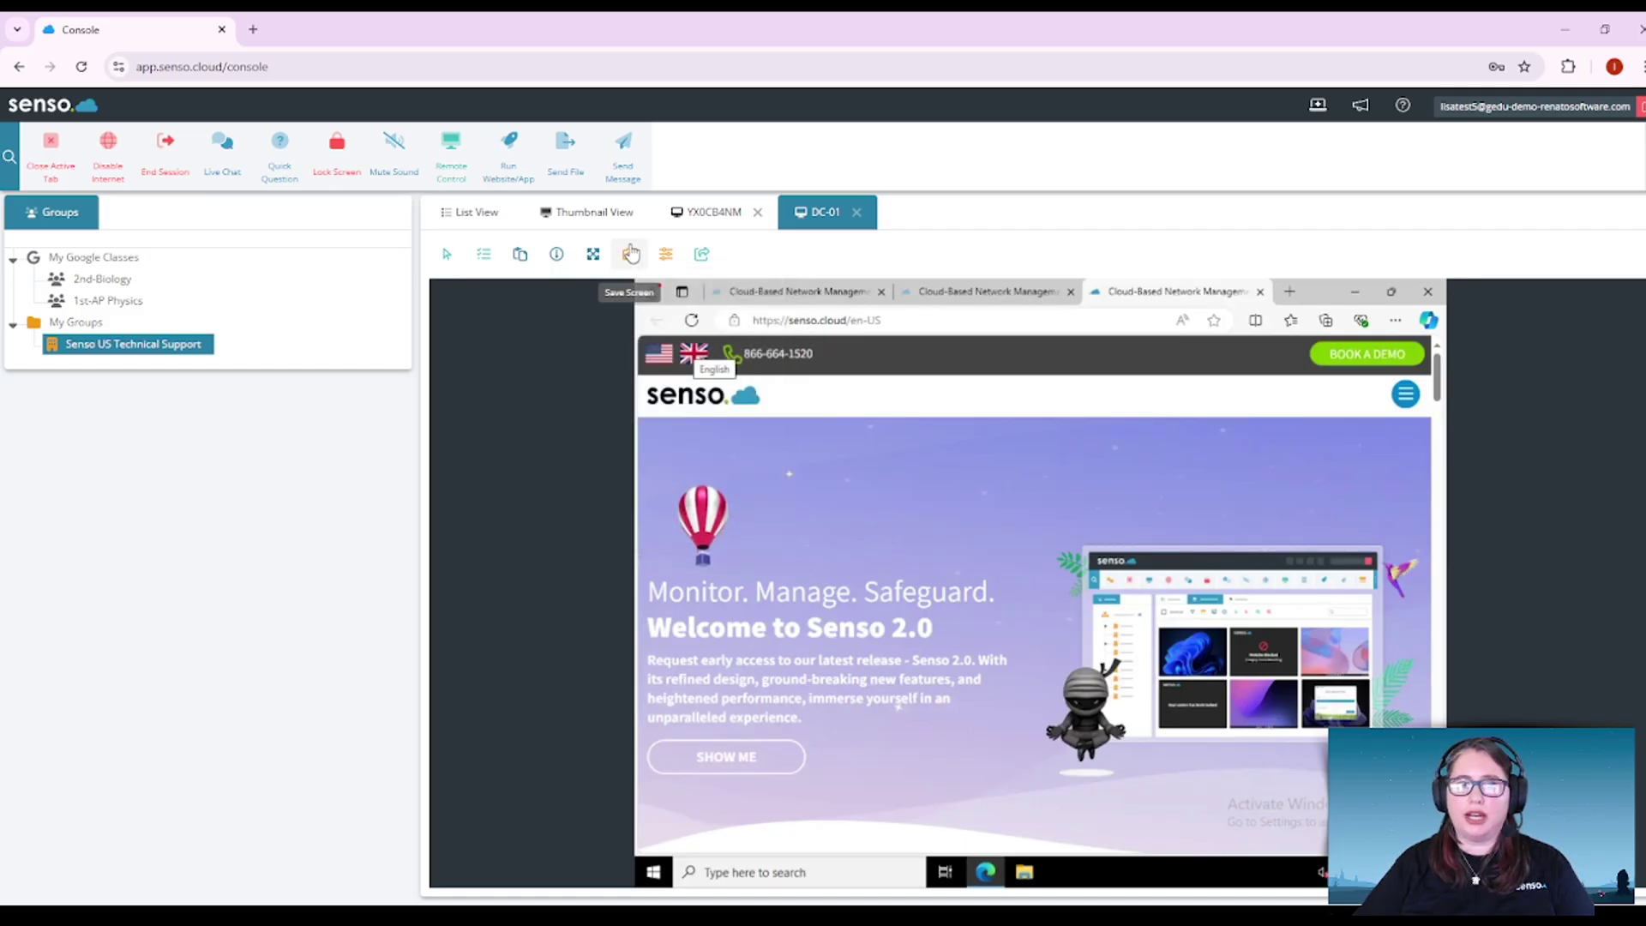
Pass through YX0CB4NM's screen back to the thumbnail grid and toggle the device selection.
click(711, 215)
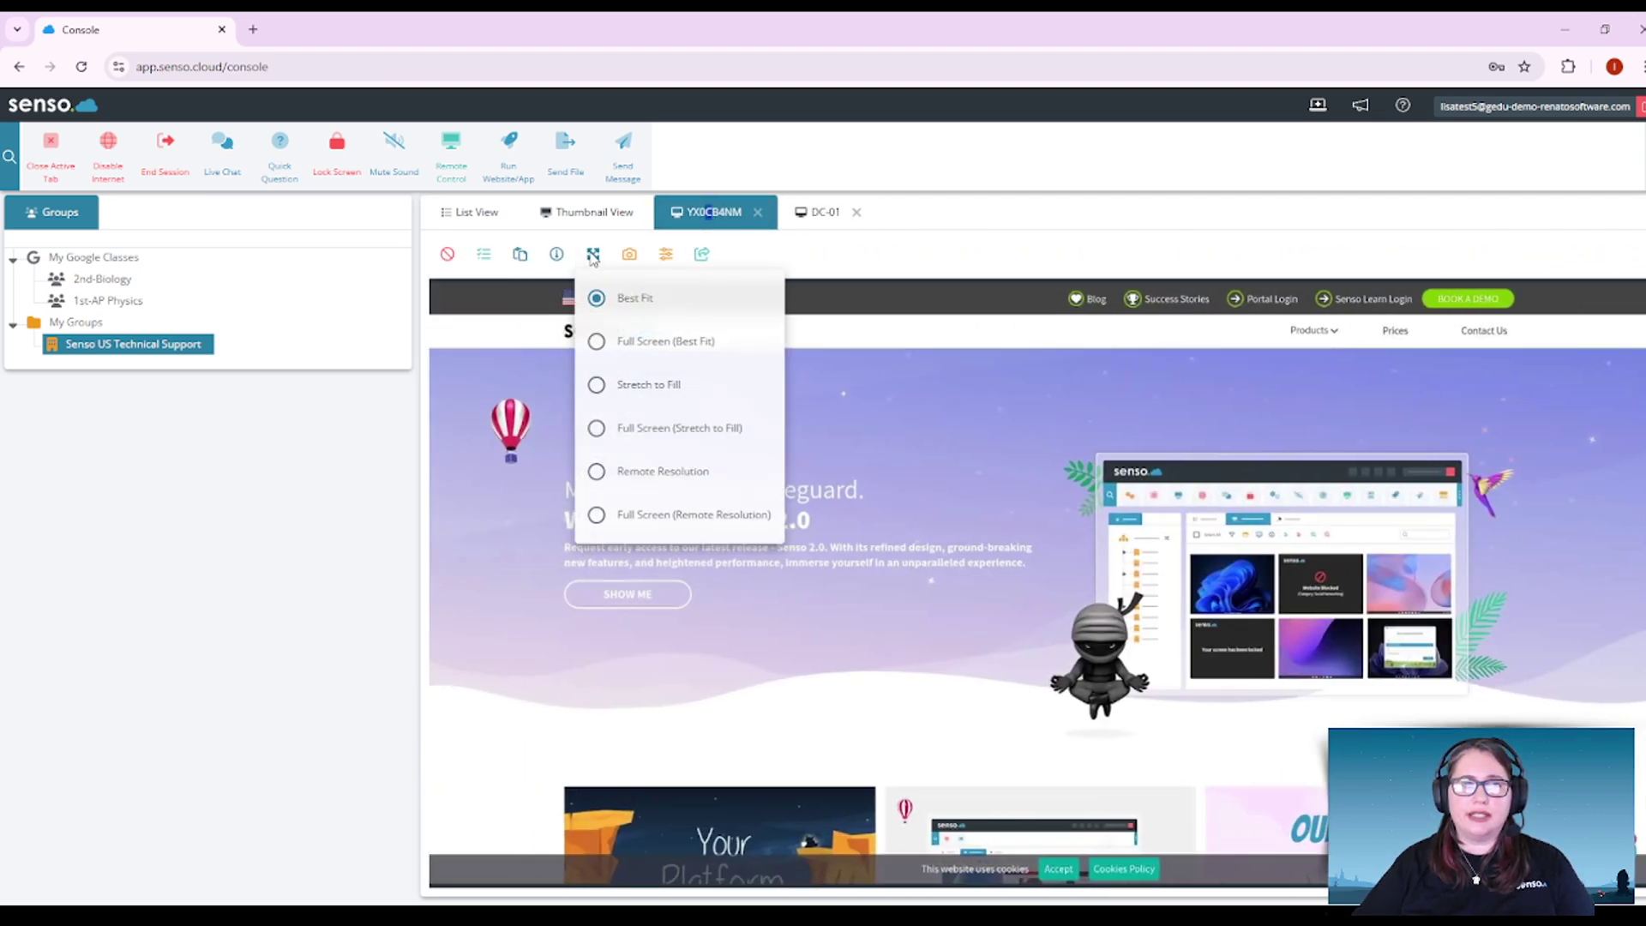
mouse_move(559, 257)
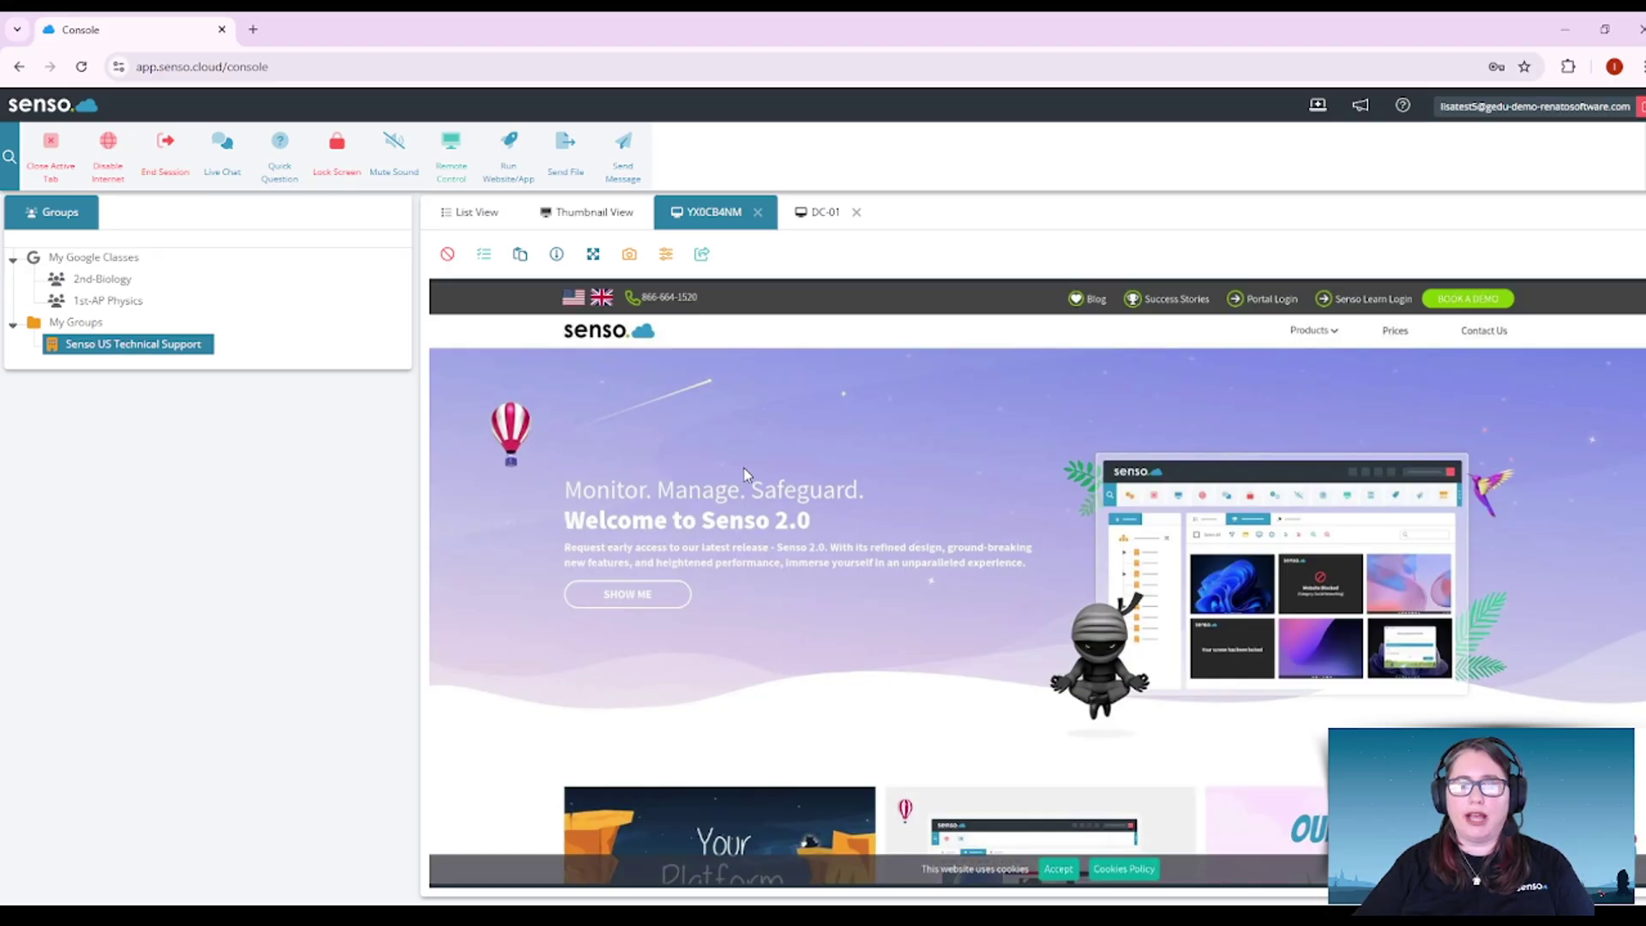
click(611, 214)
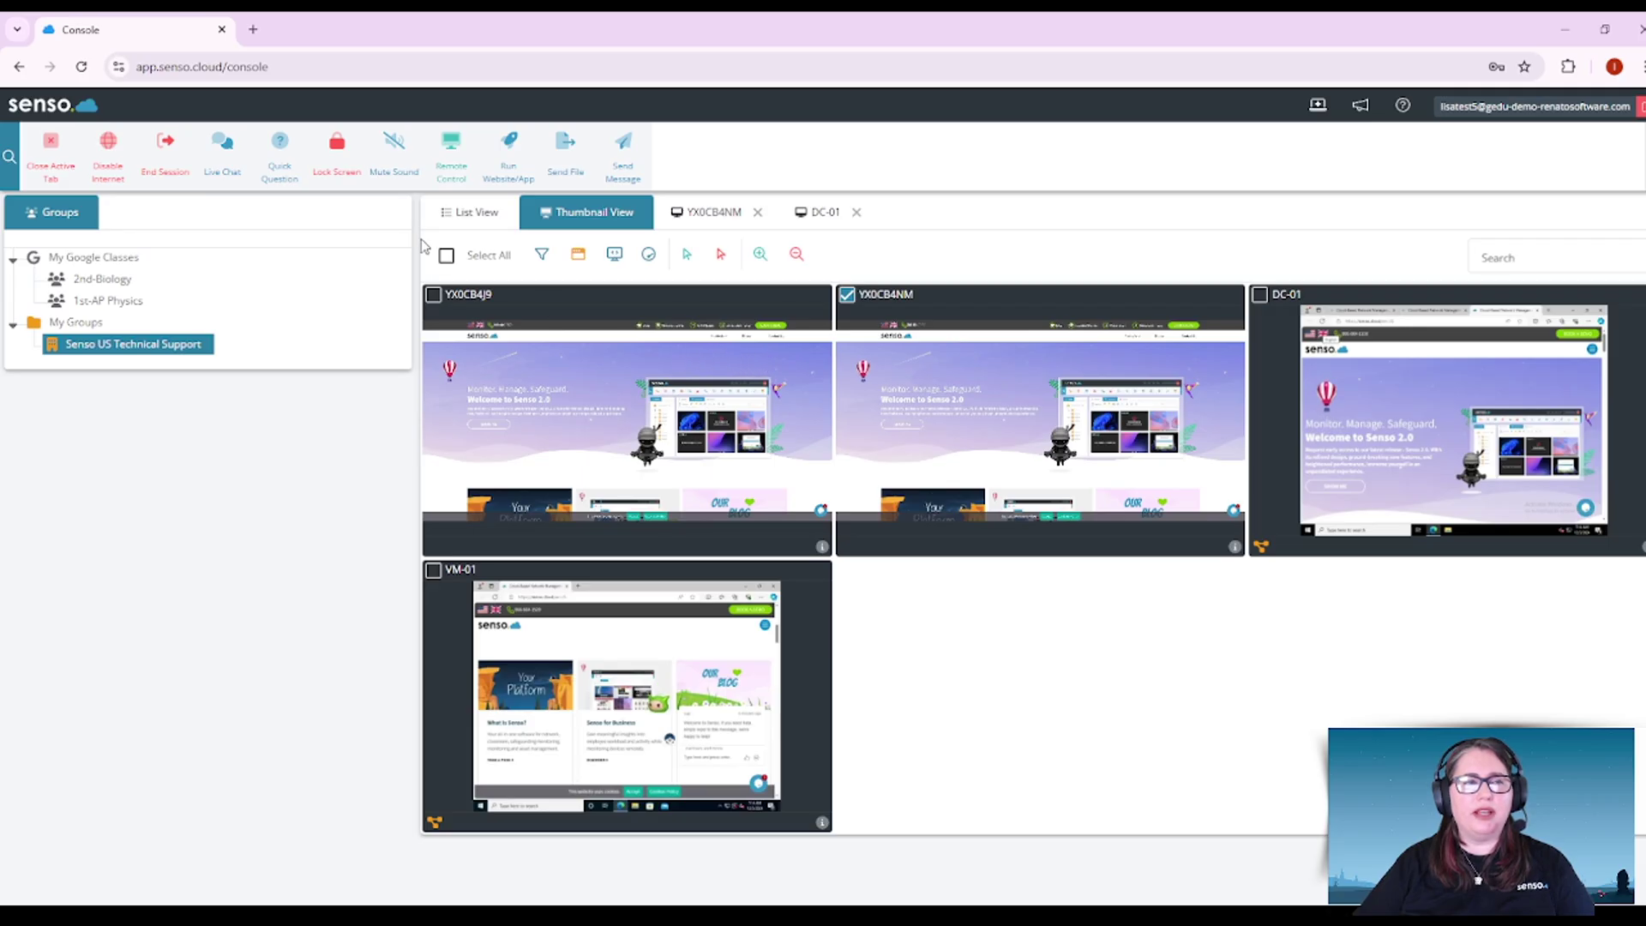
click(446, 255)
click(446, 255)
click(433, 294)
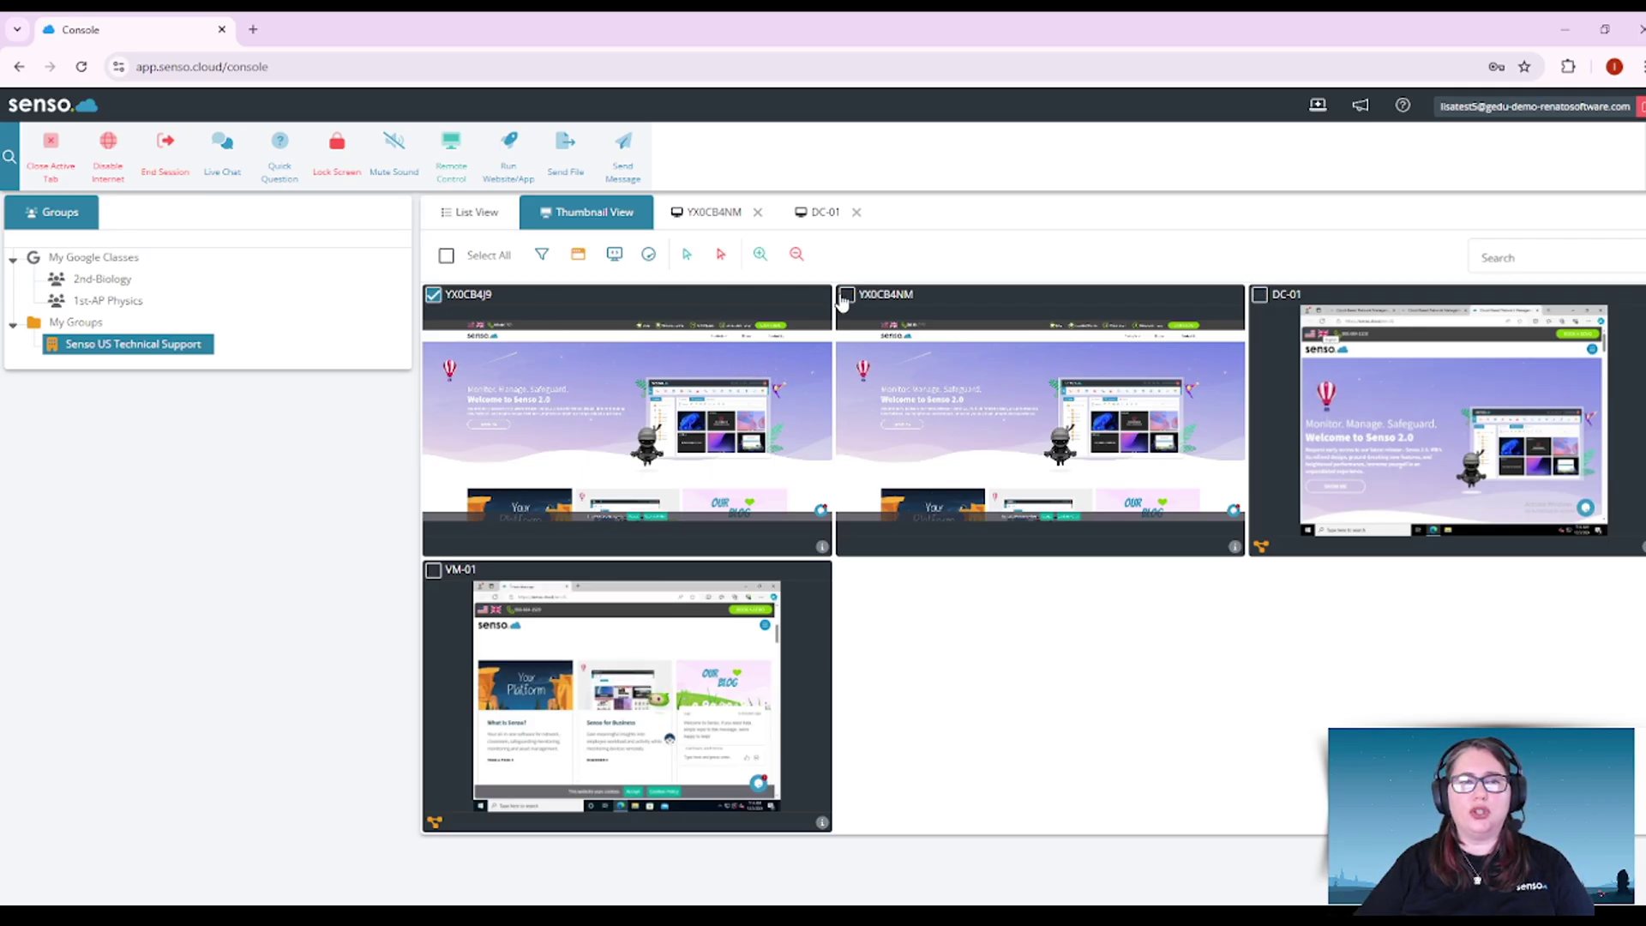
click(447, 255)
click(448, 258)
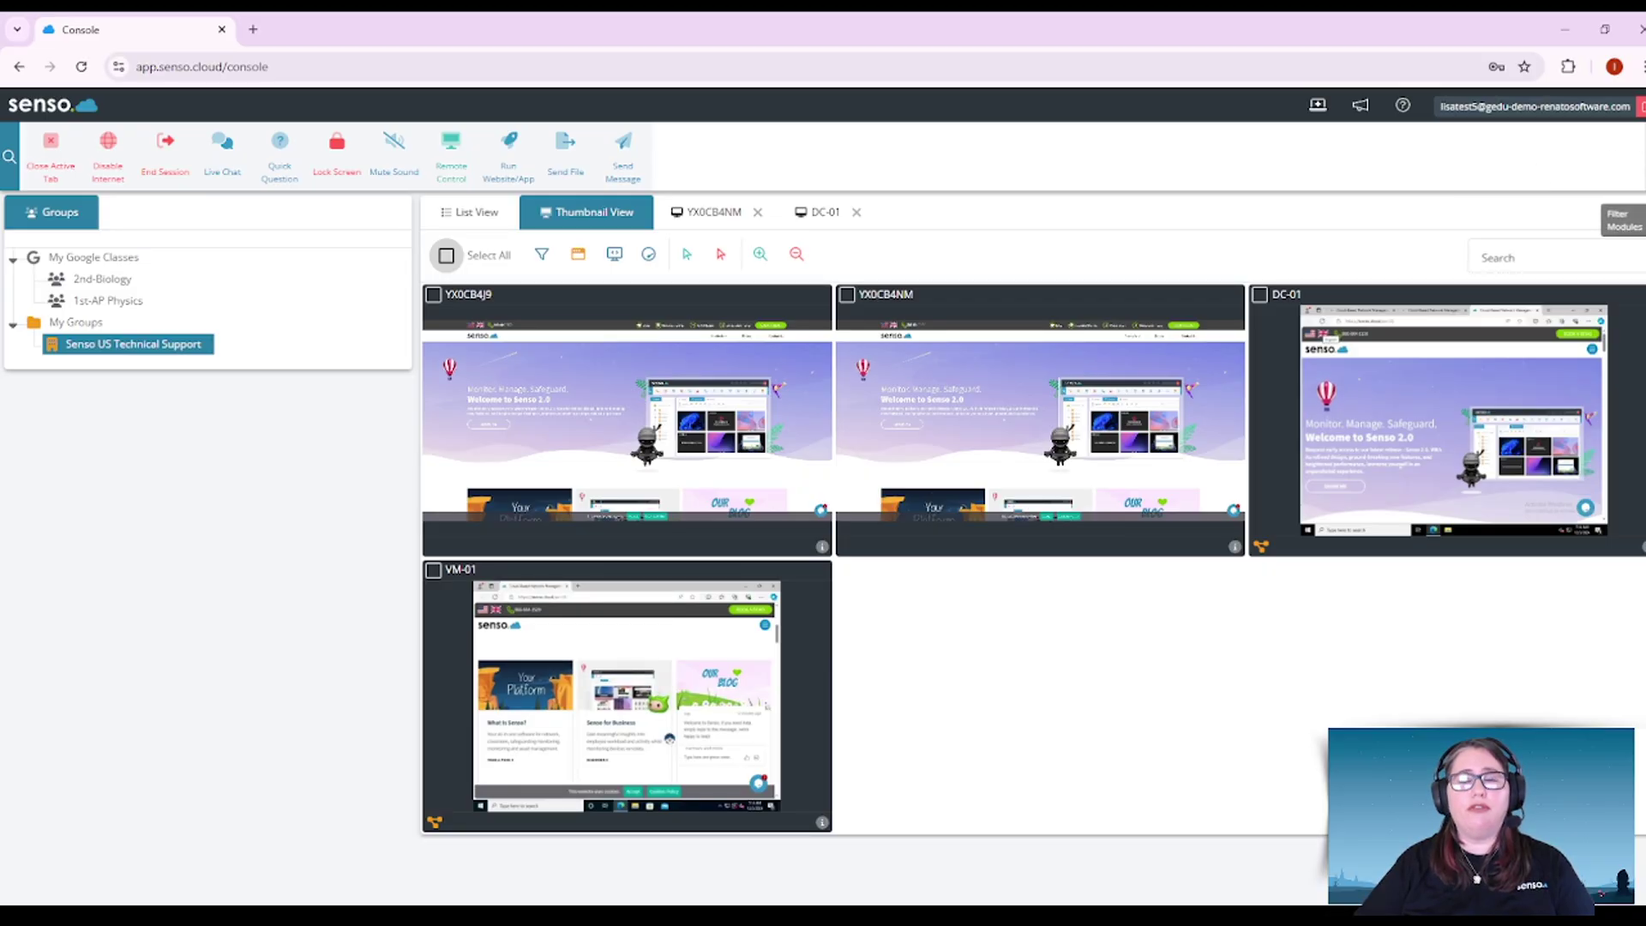
click(1623, 220)
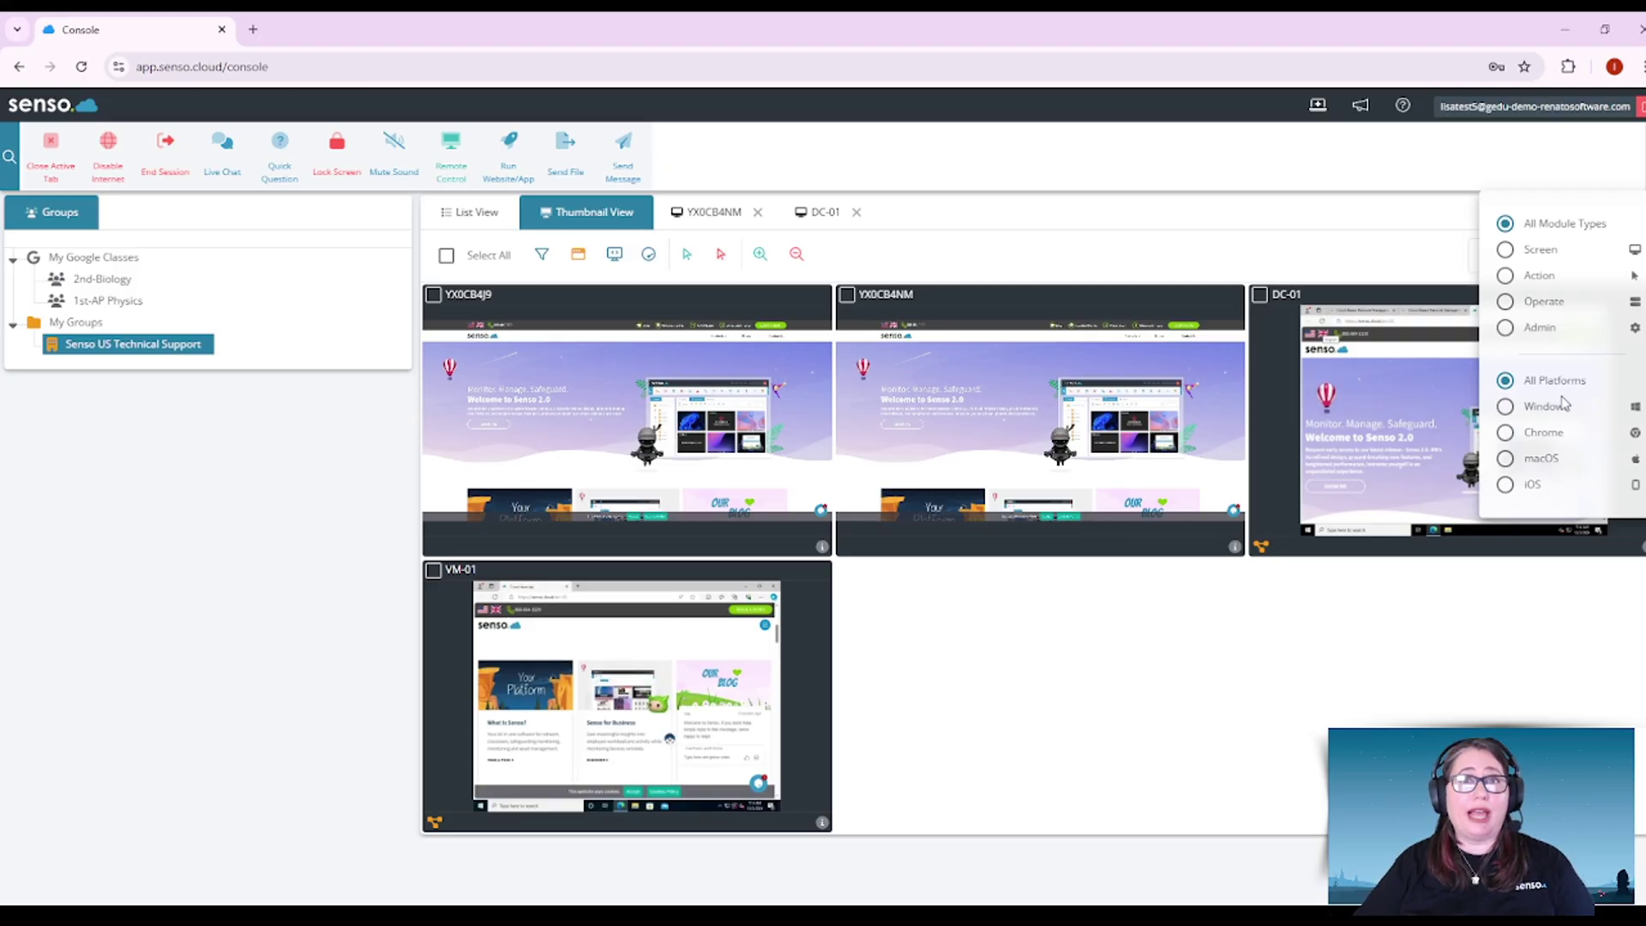
click(1506, 408)
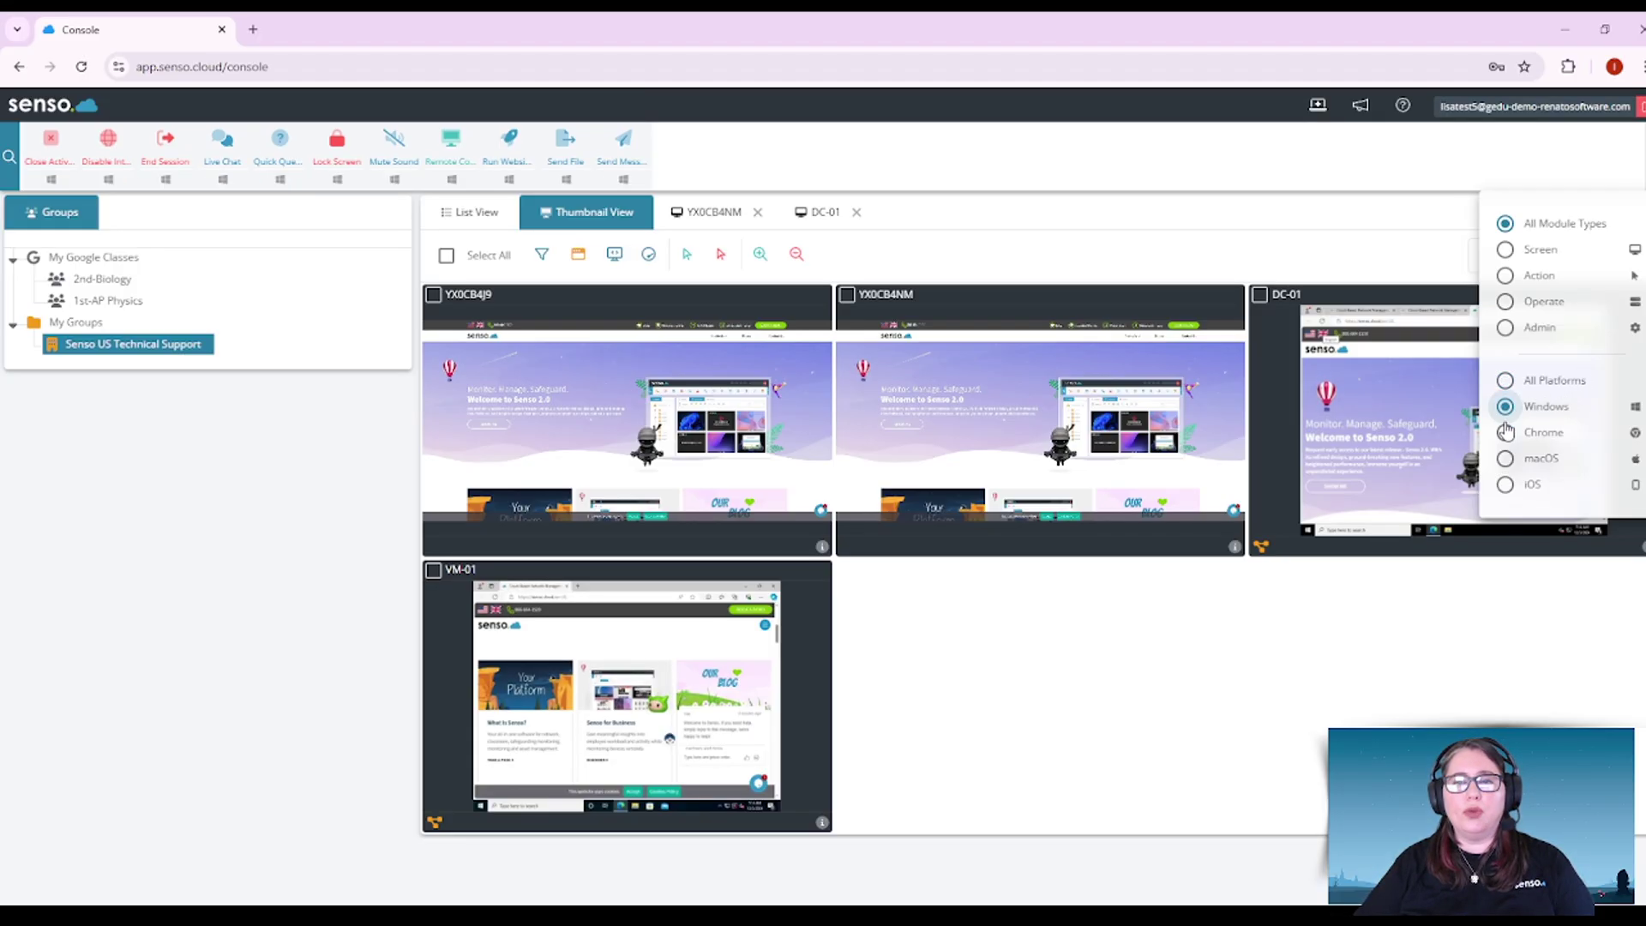
click(1507, 433)
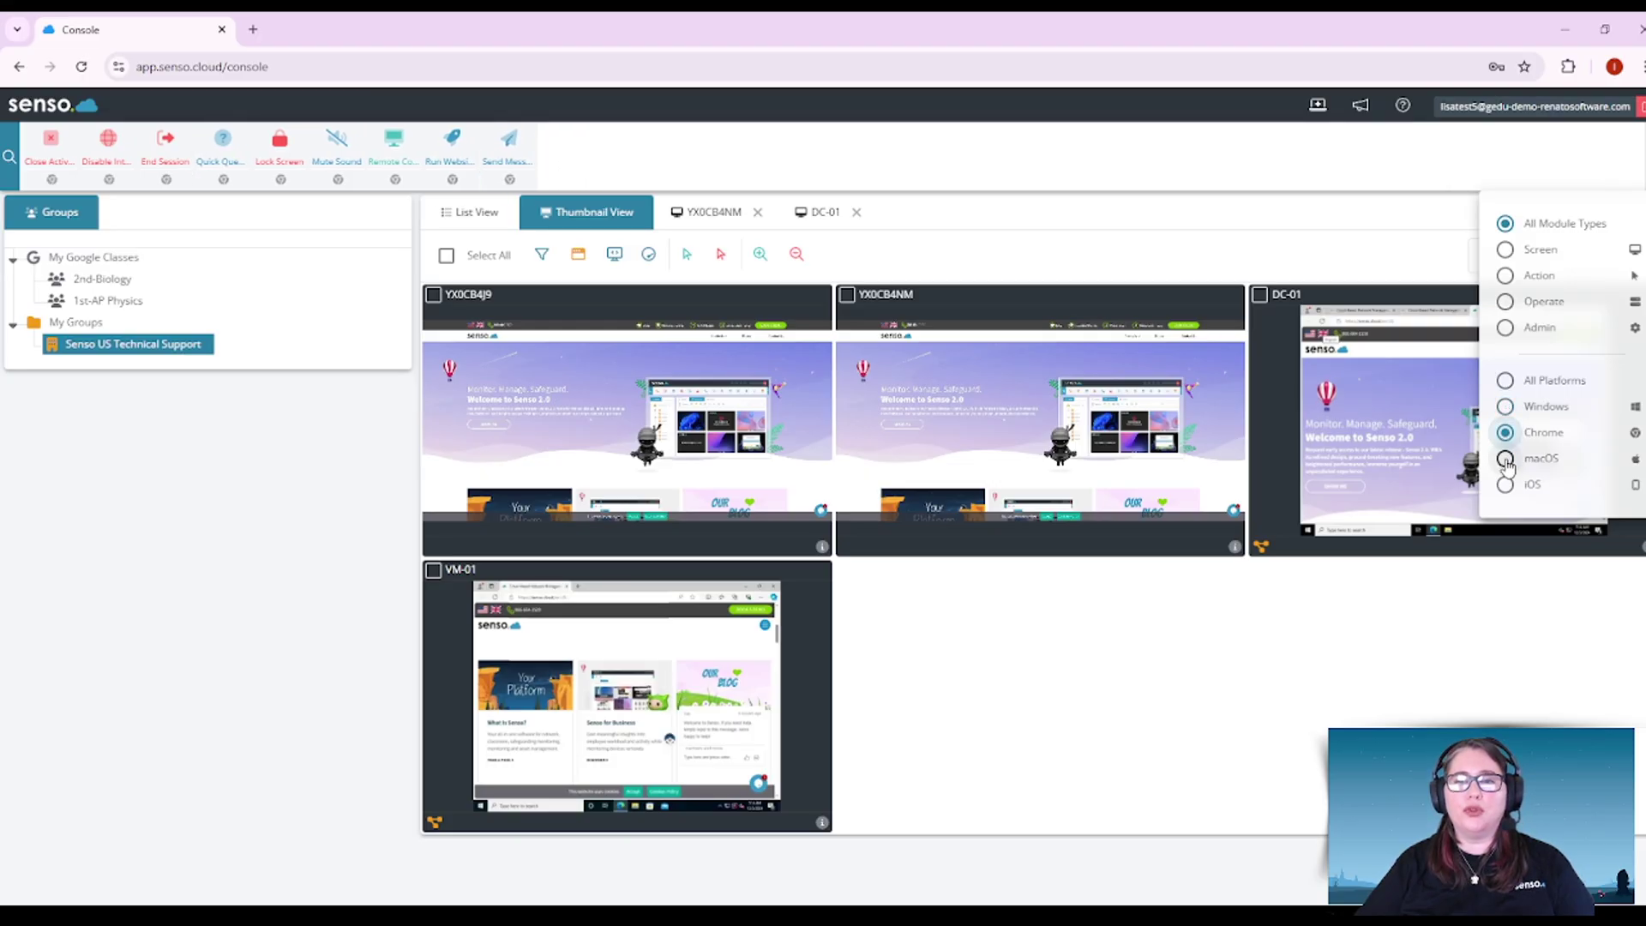
click(1506, 460)
click(1507, 485)
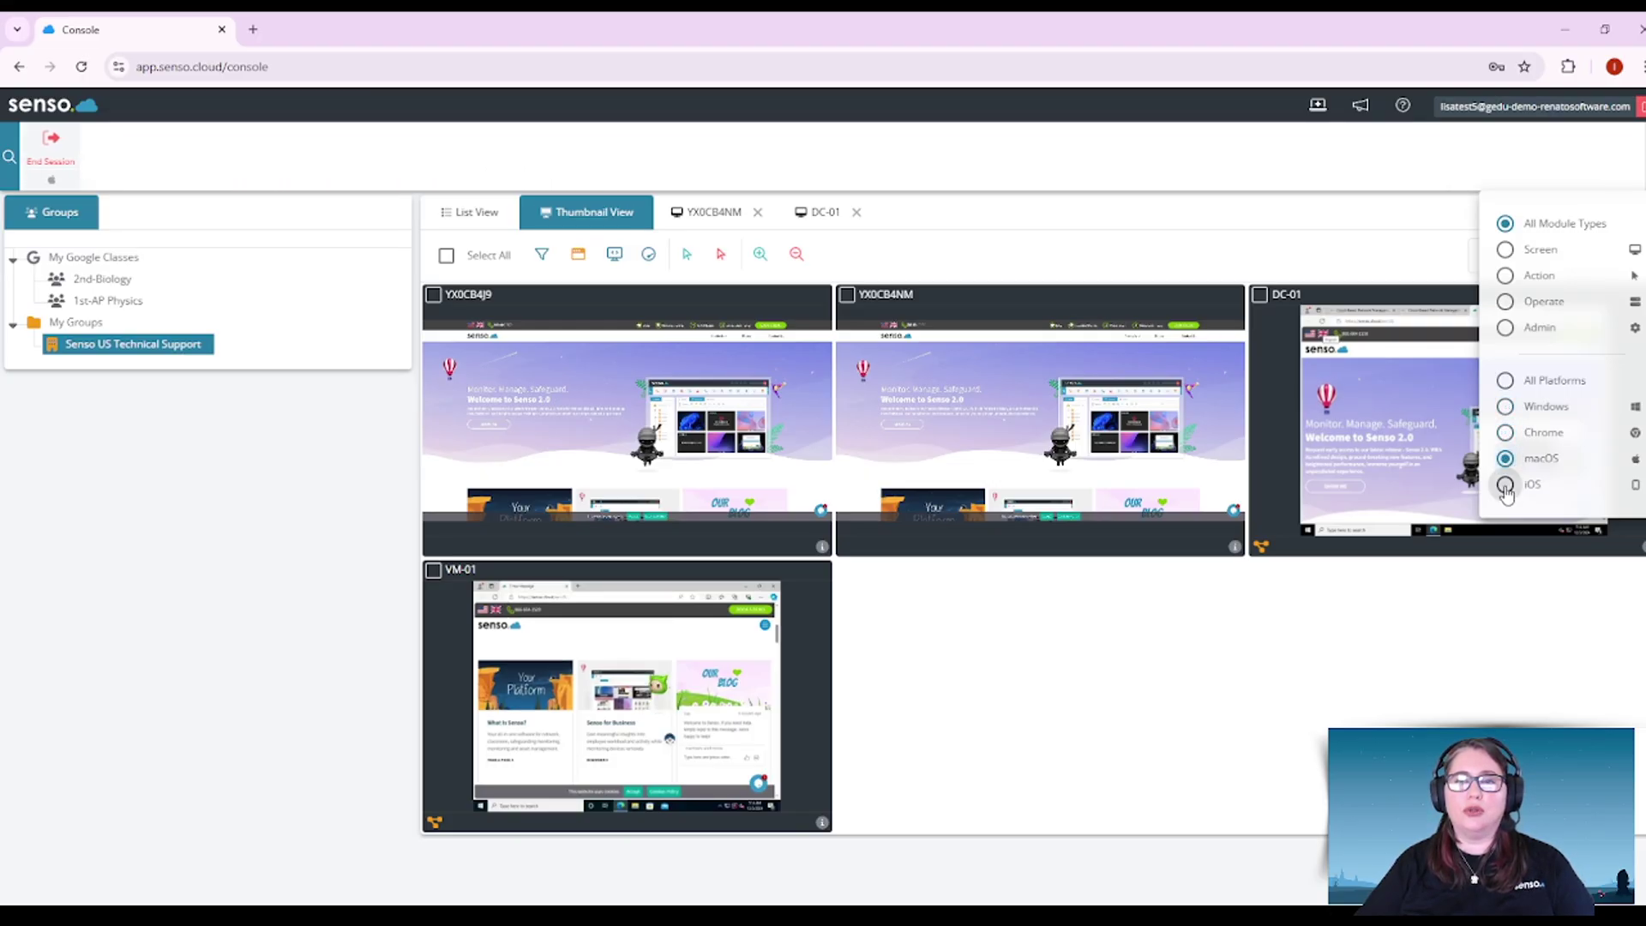
click(1506, 382)
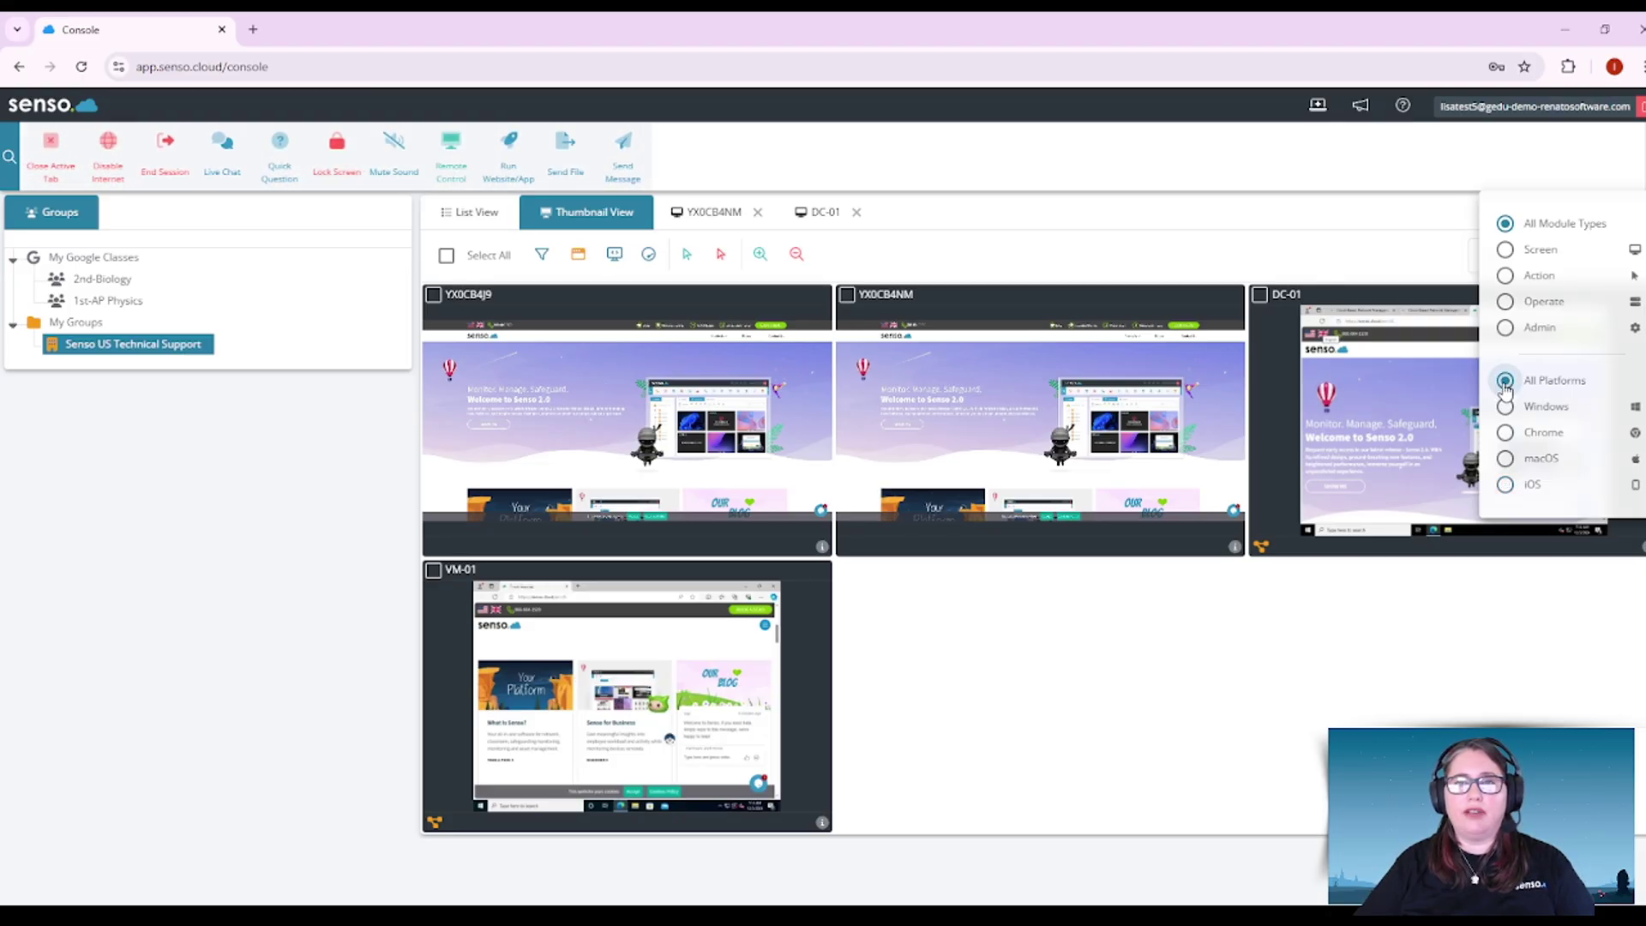
Move the Mute Sound toolbar button to sit between Live Chat and Quick Question.
click(1443, 163)
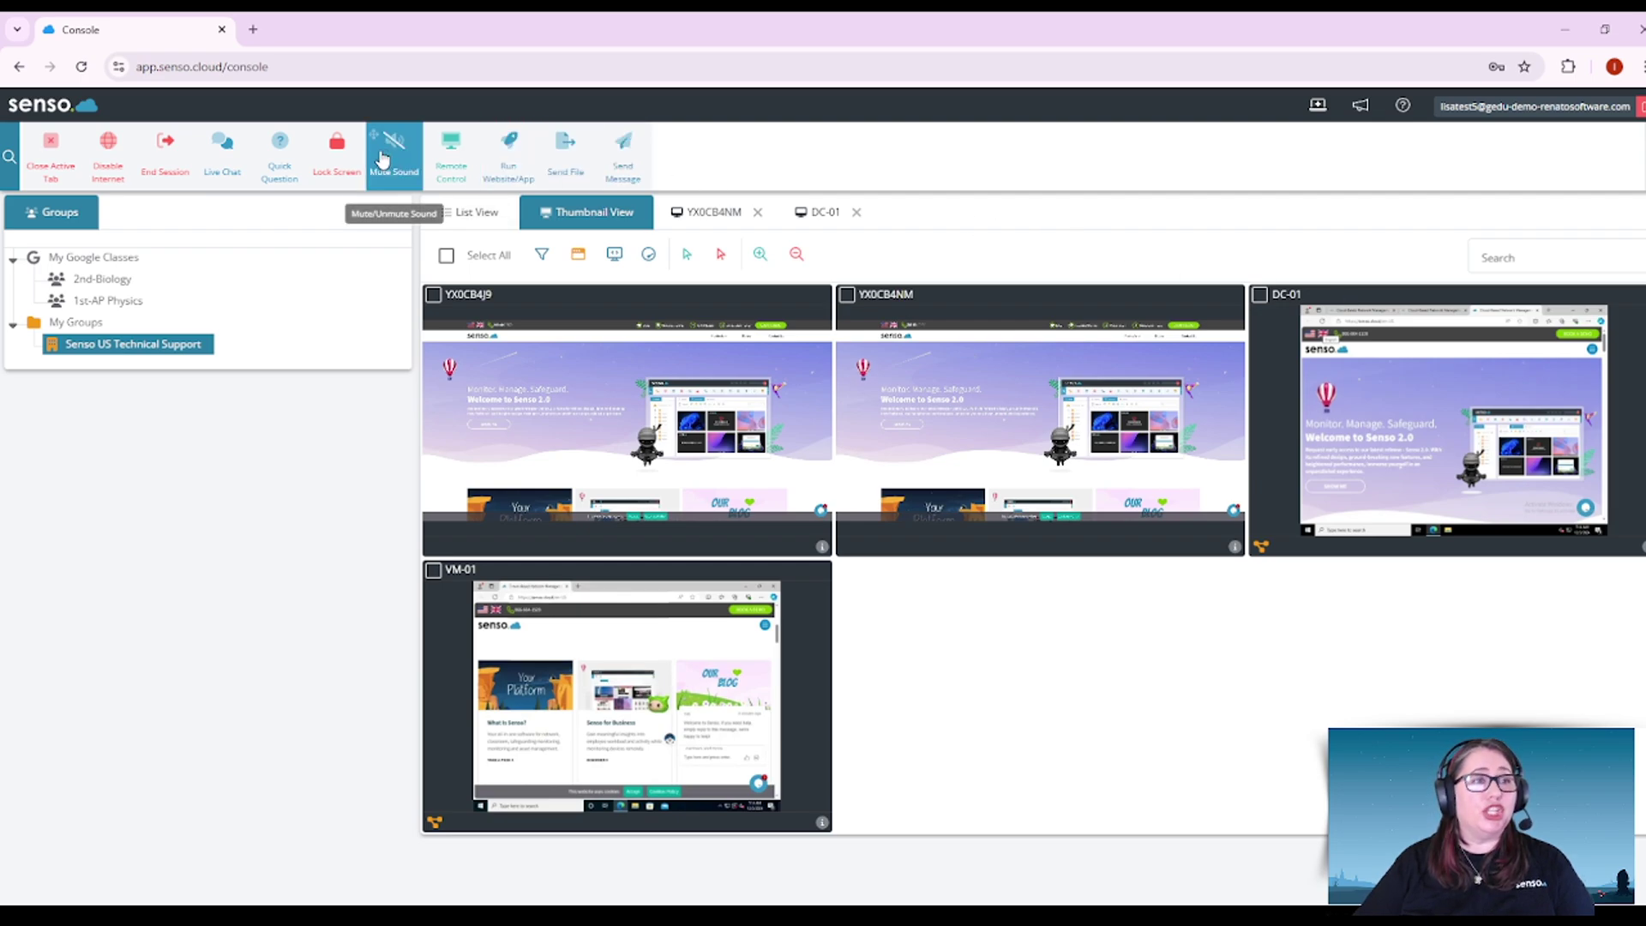
drag(374, 138, 600, 138)
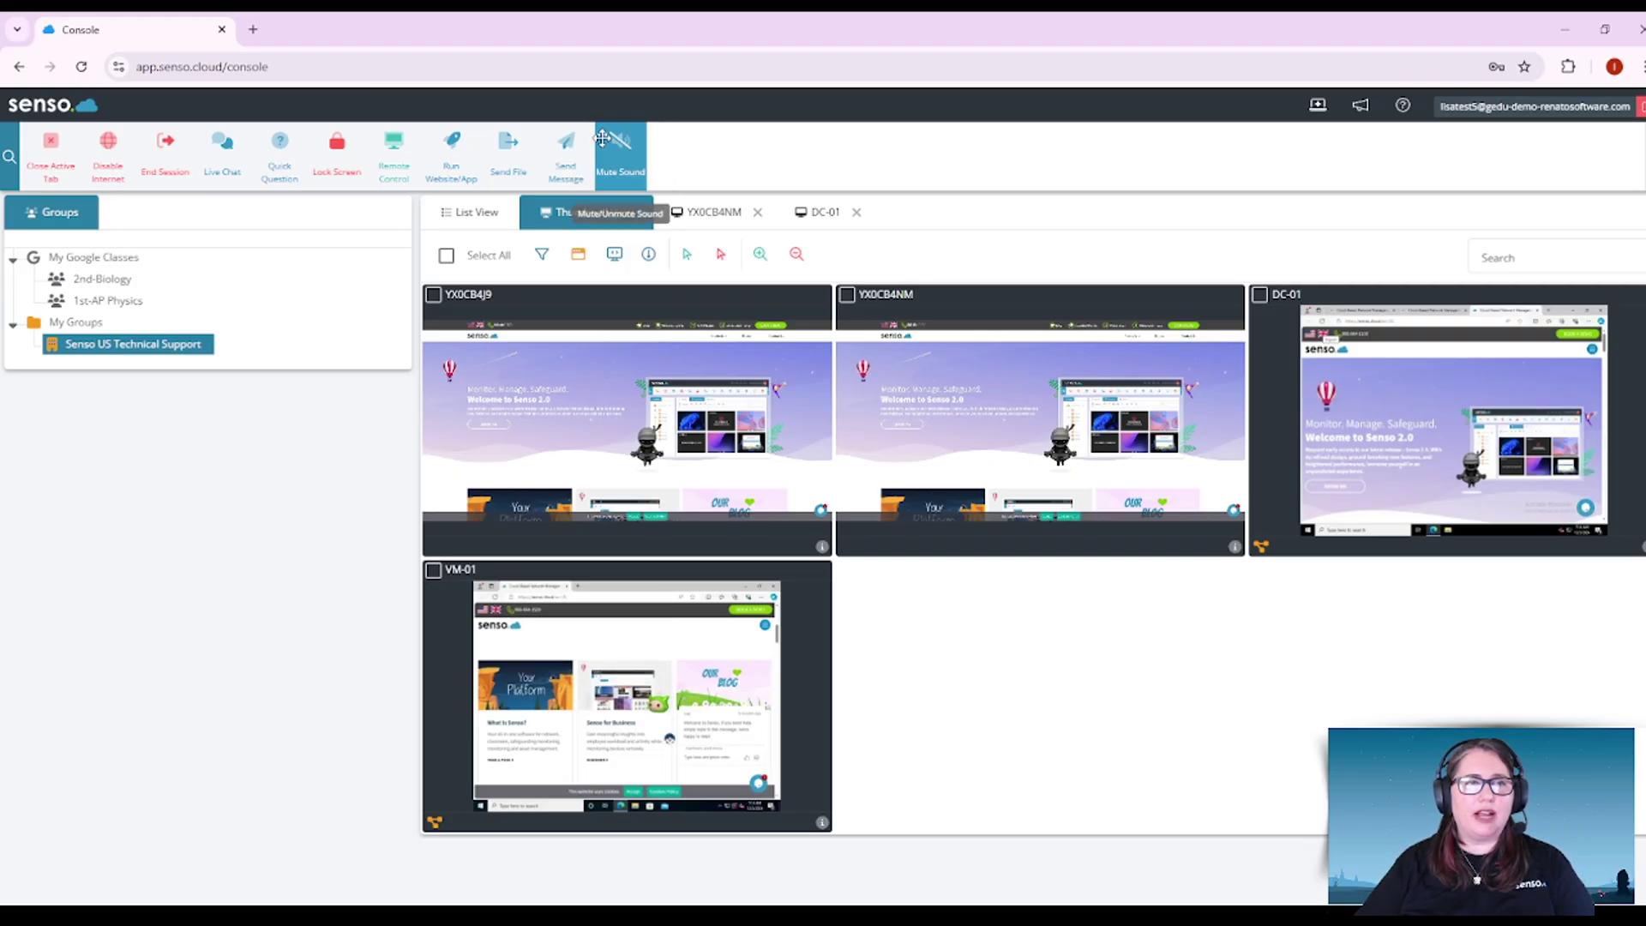
drag(600, 163, 276, 153)
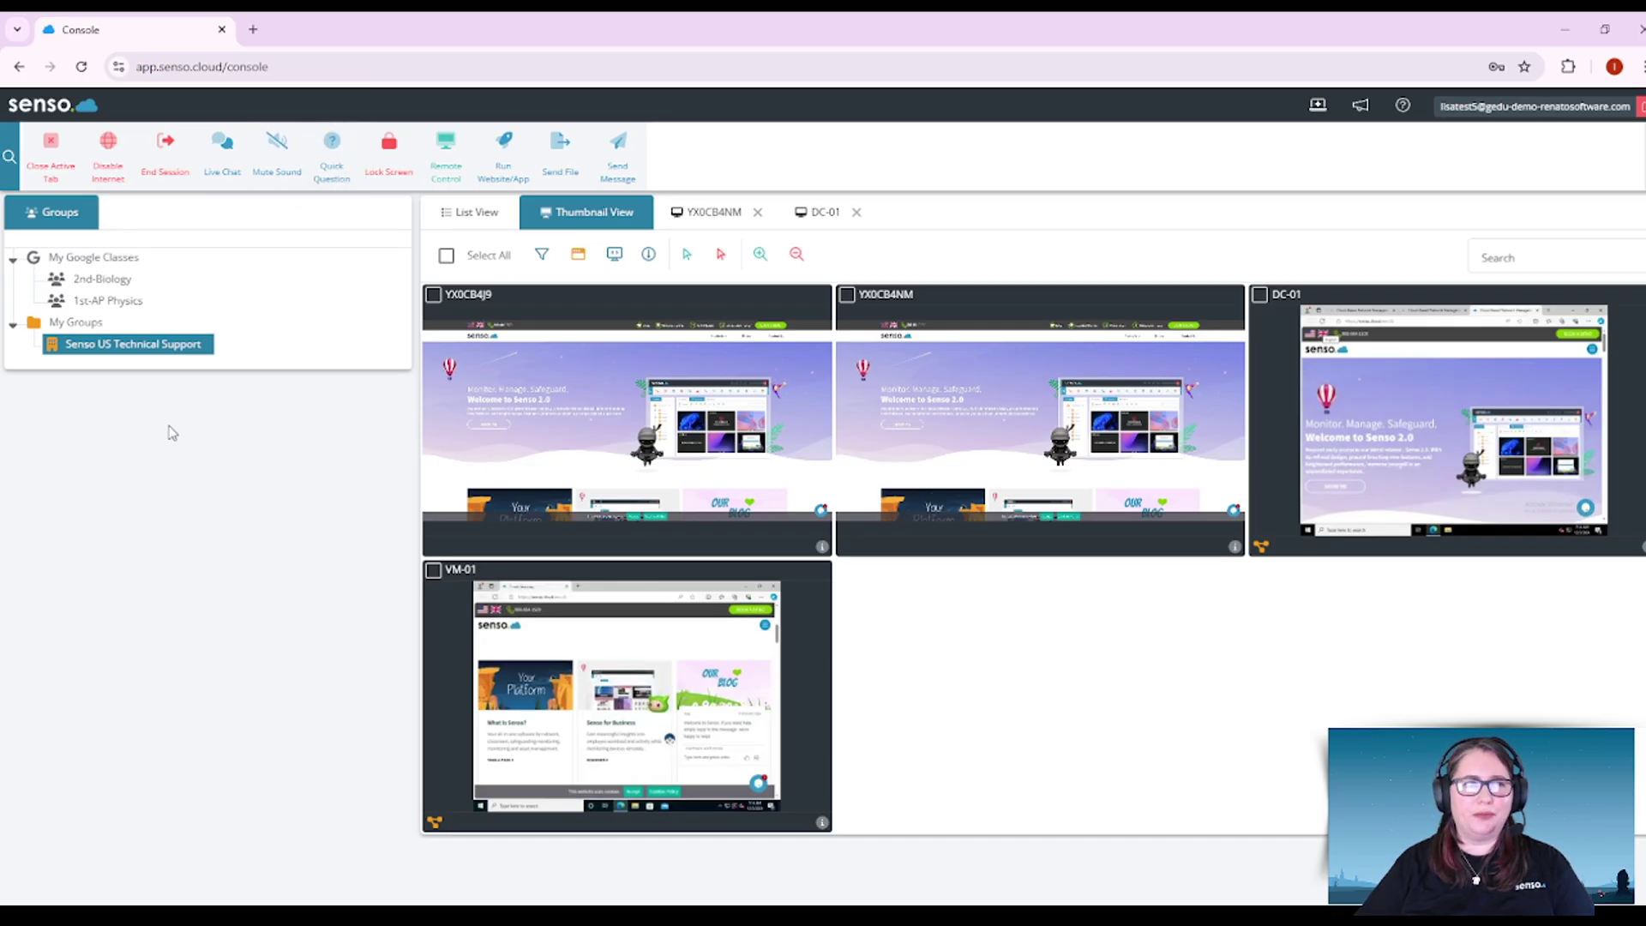
Run Close Active Tab on all four devices using Select All.
click(60, 171)
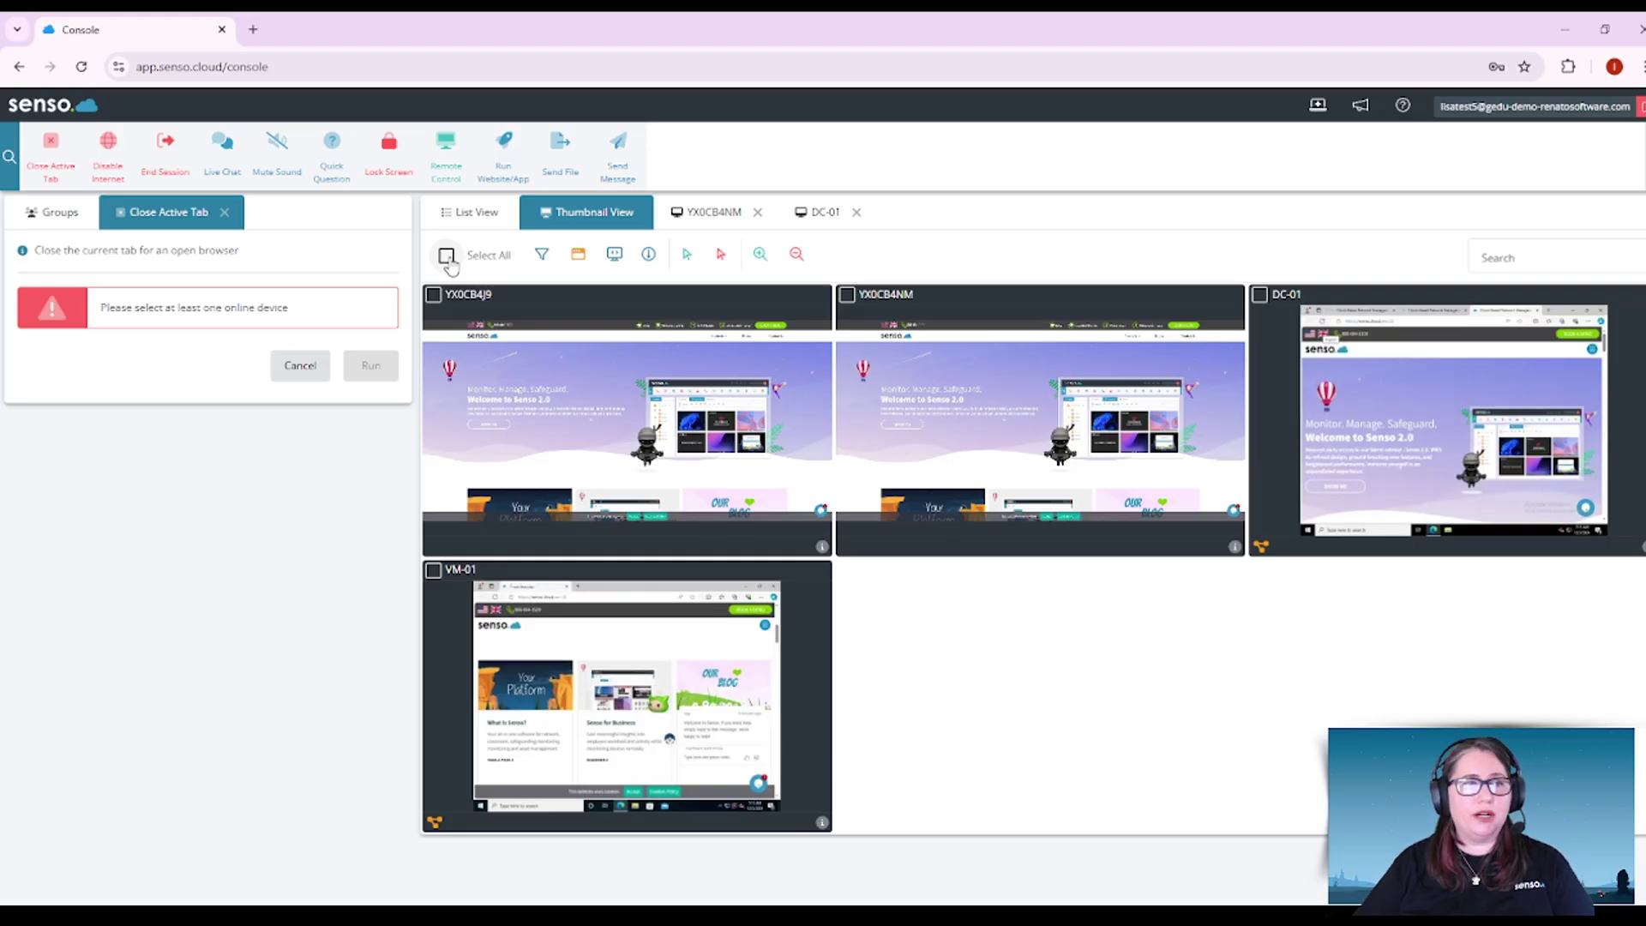
click(448, 257)
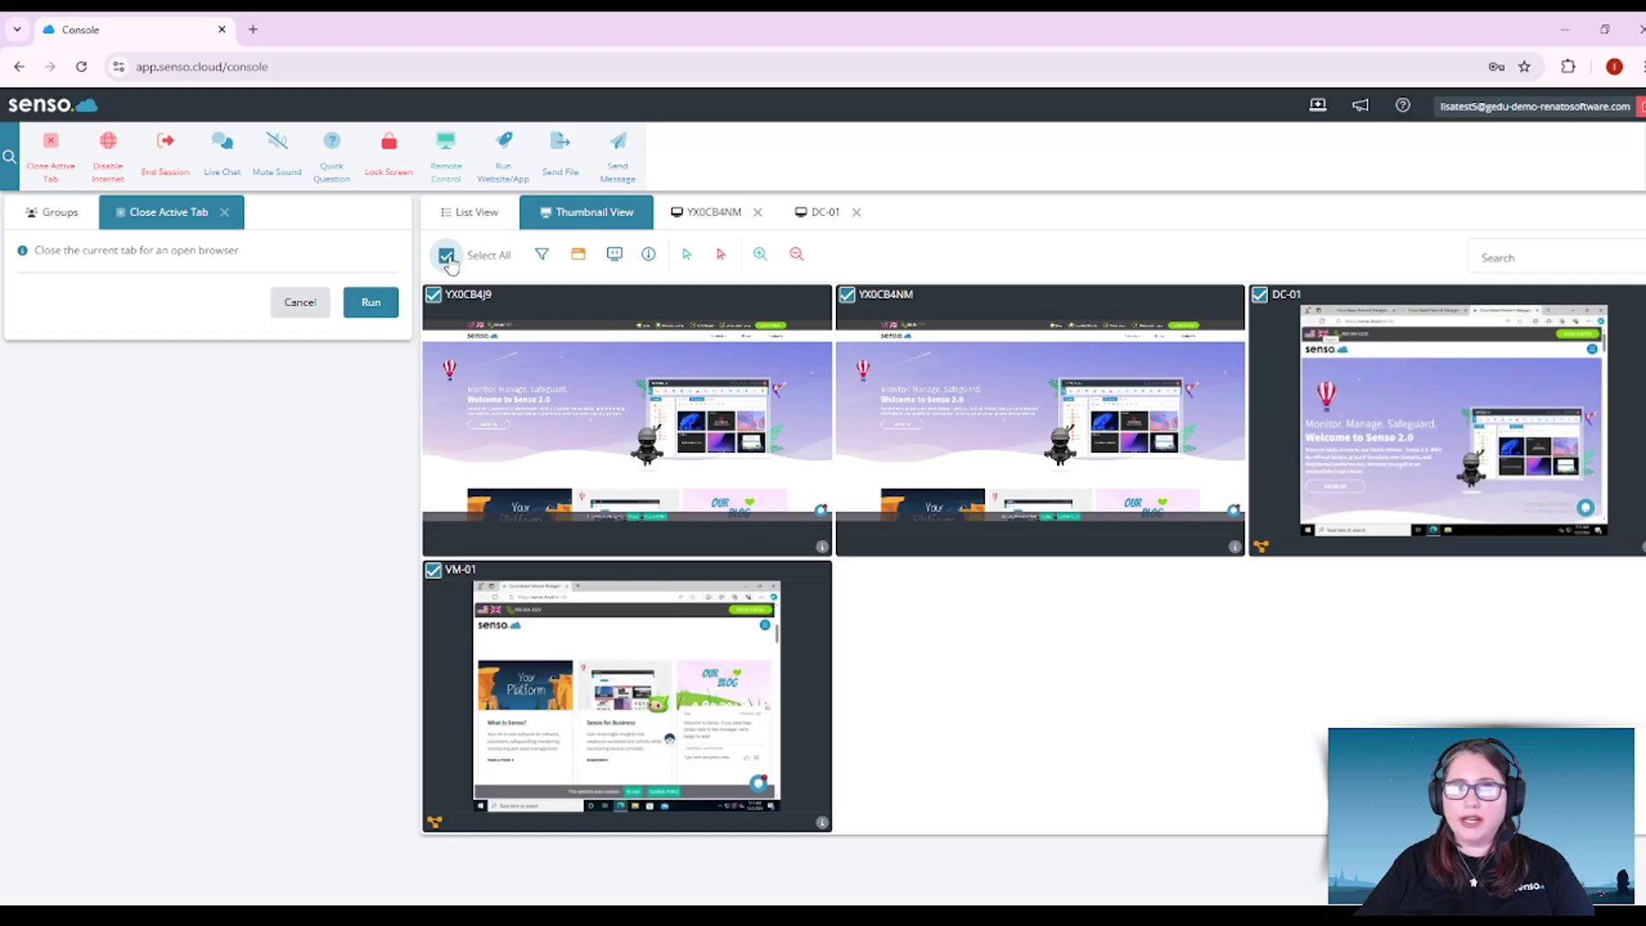
click(370, 301)
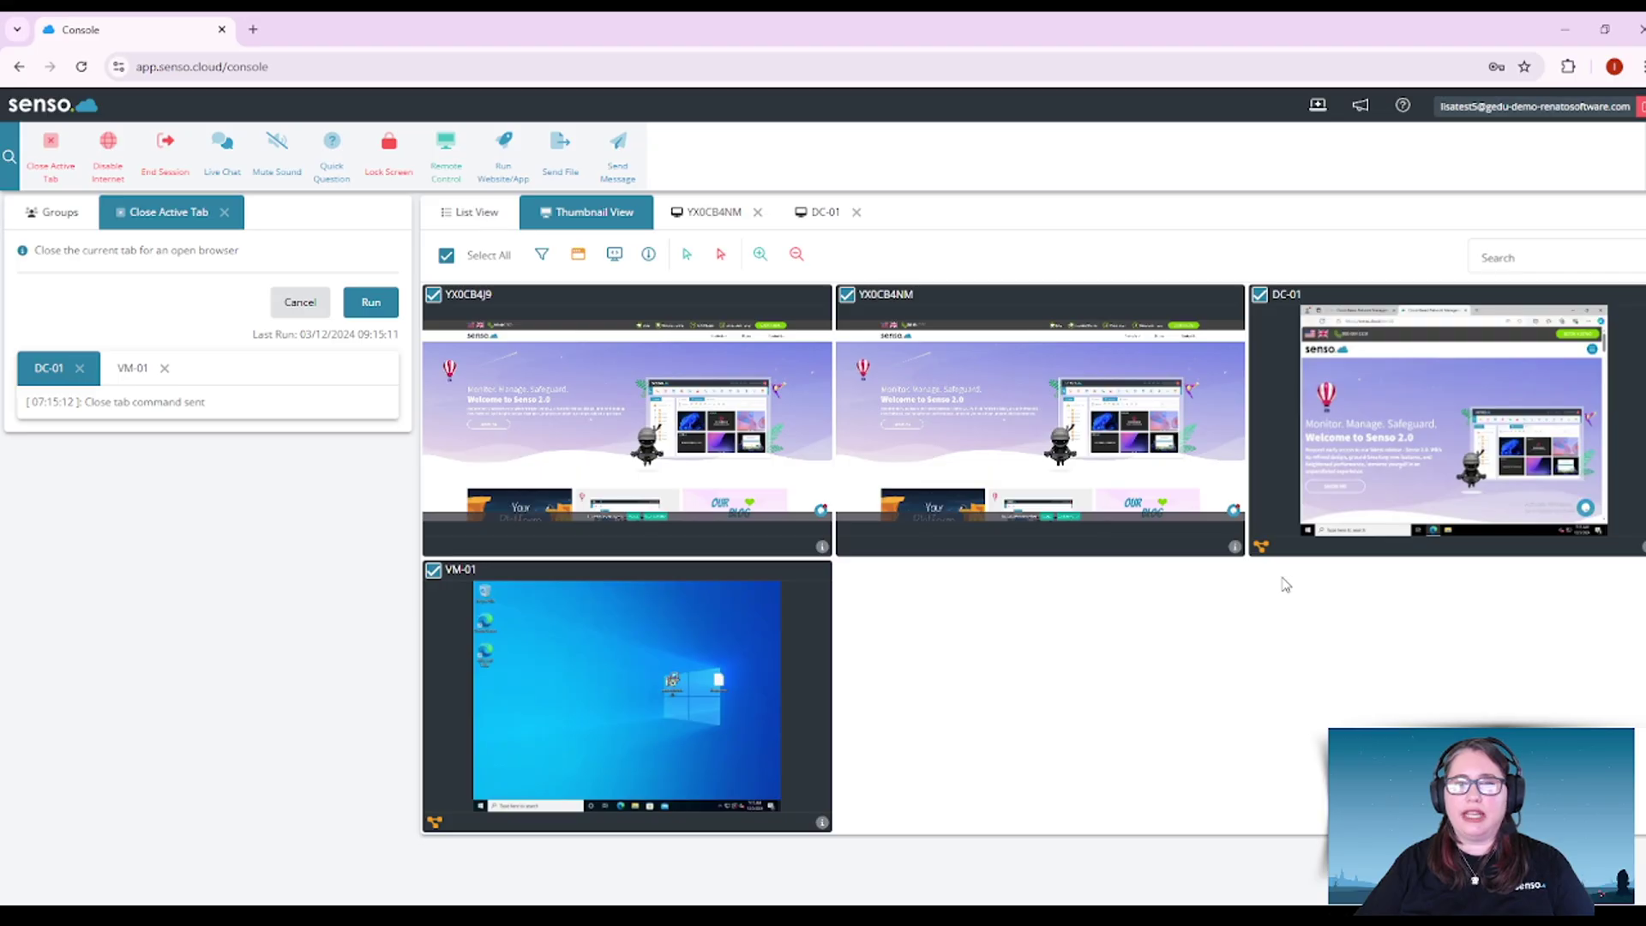
Disable internet access on YX0CB4J9 and YX0CB4NM.
click(225, 212)
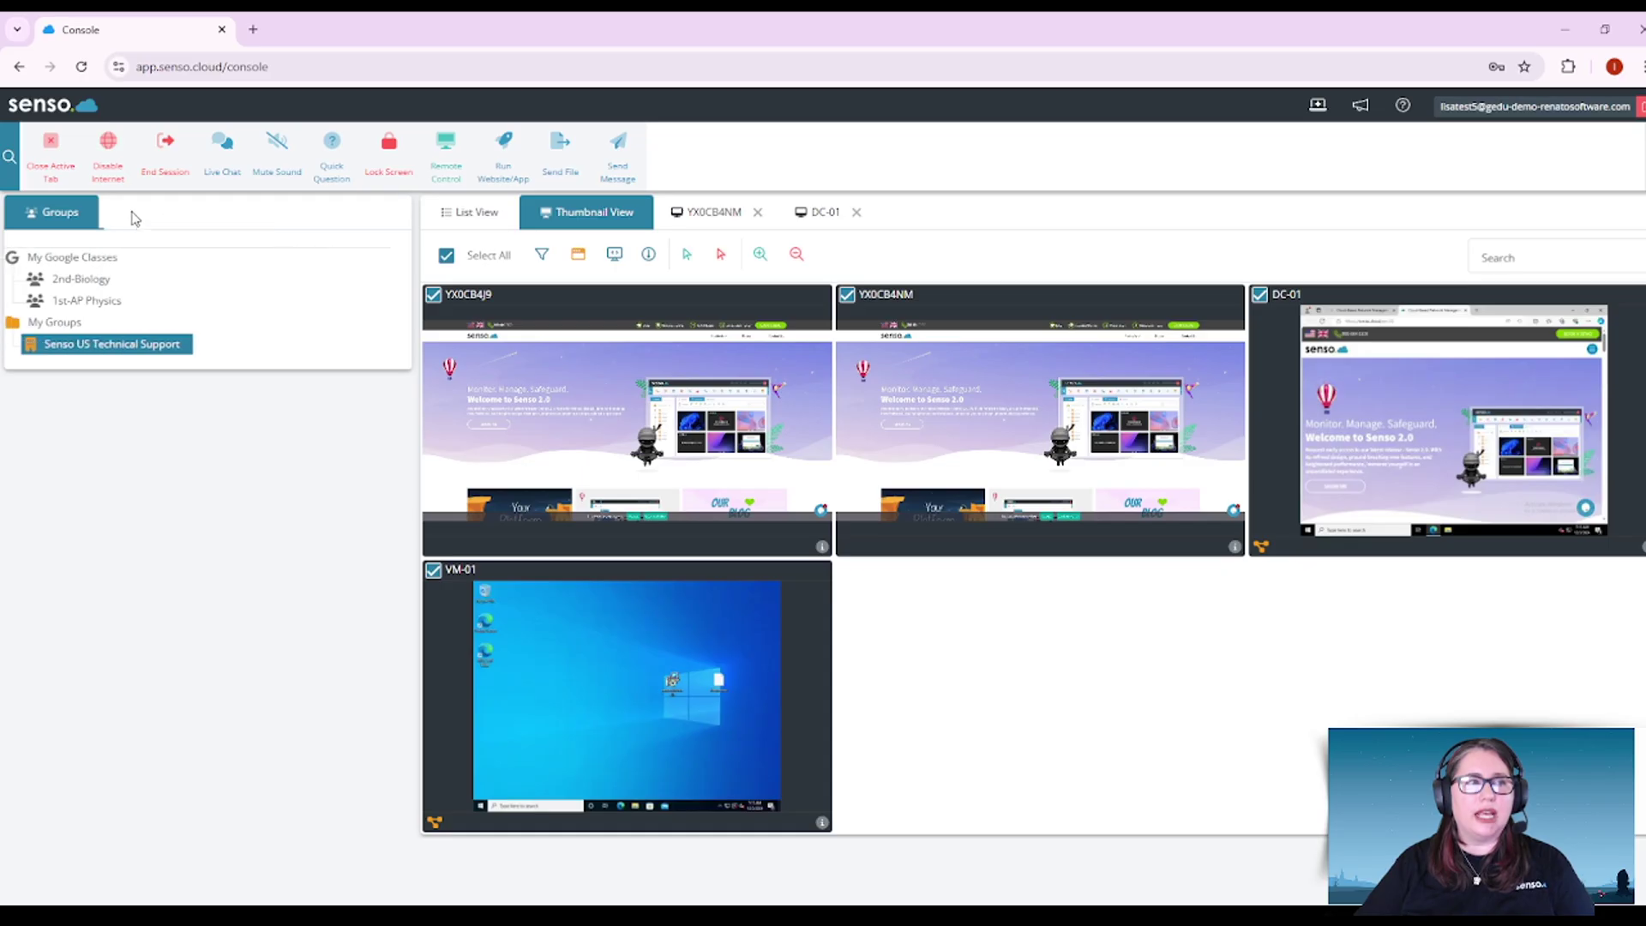
click(113, 165)
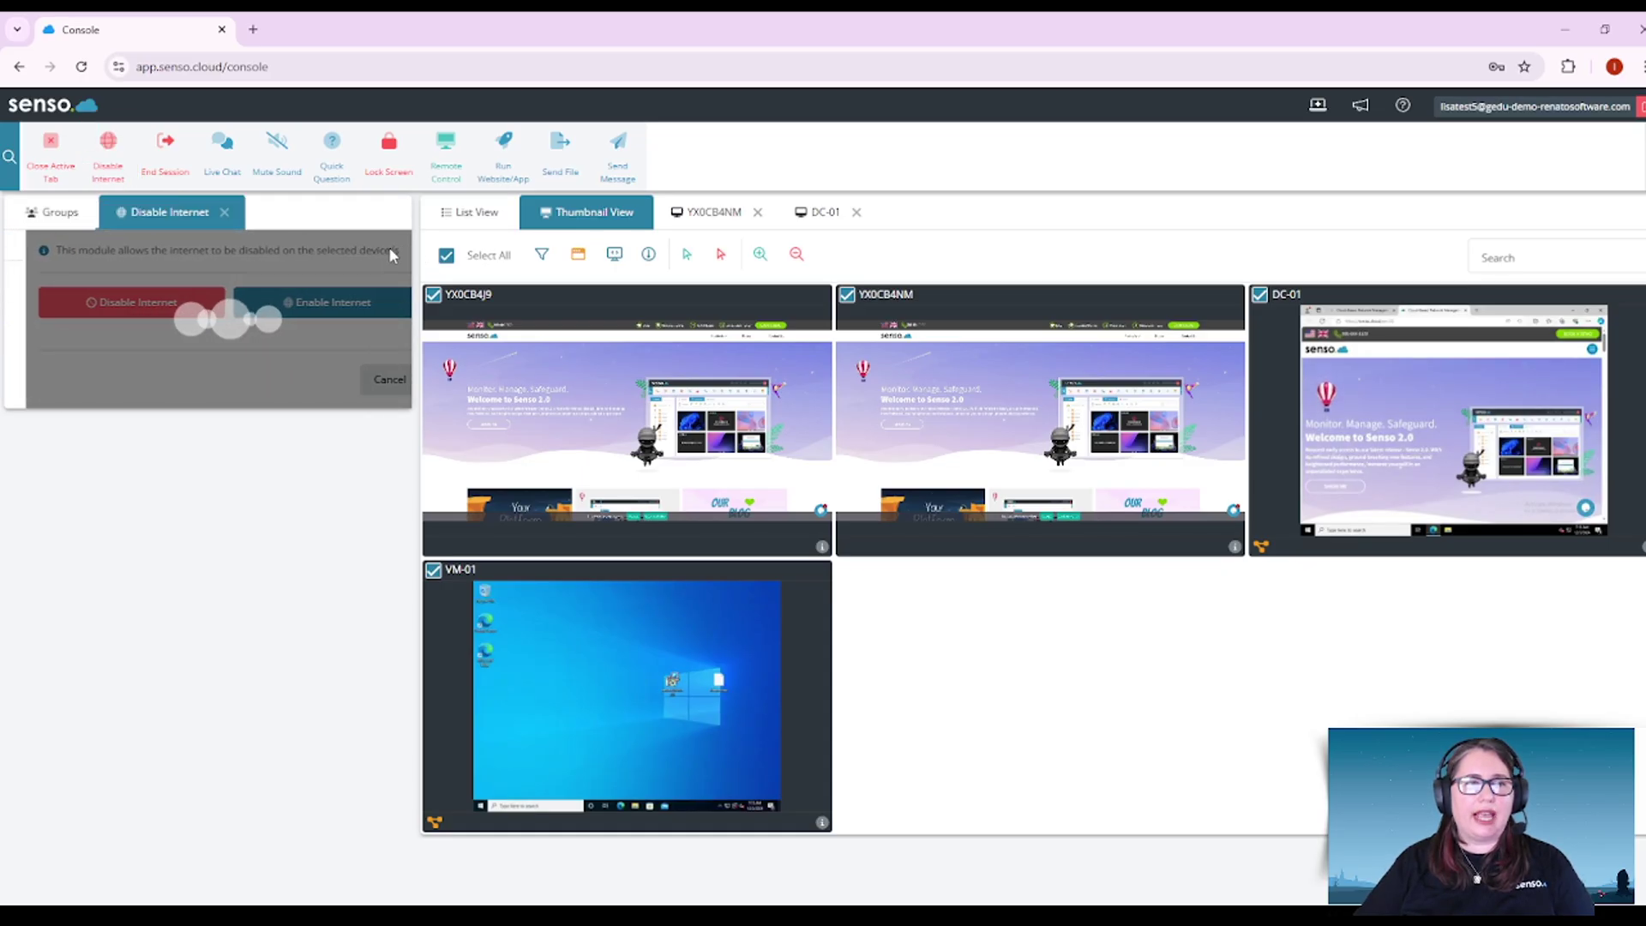
click(446, 256)
click(433, 295)
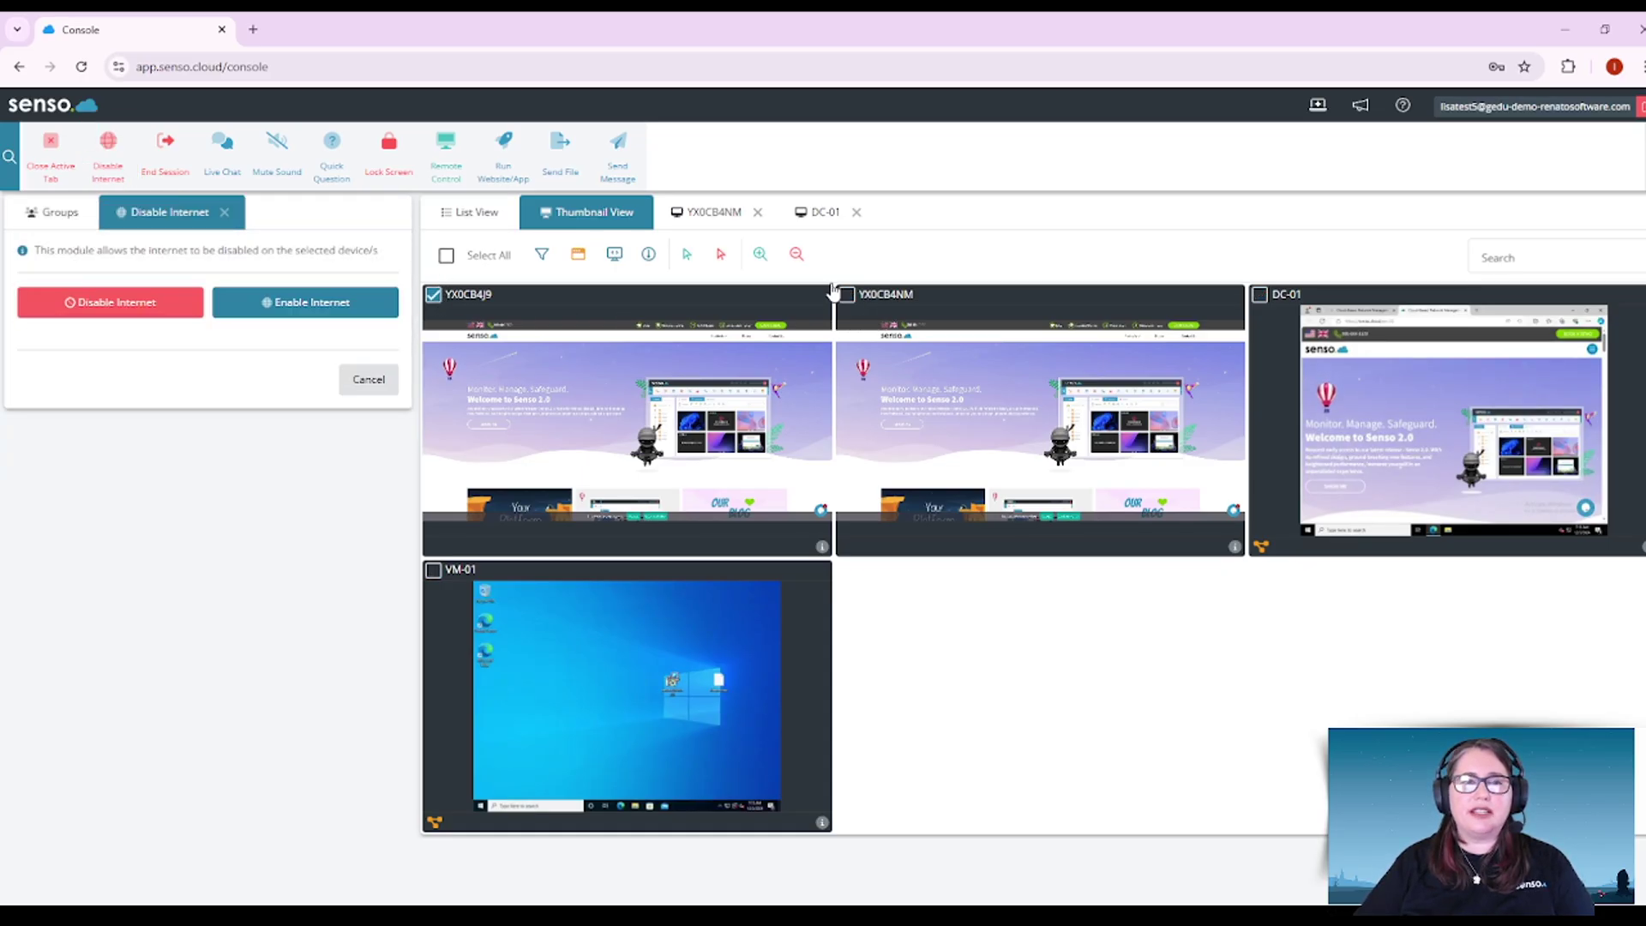
click(846, 295)
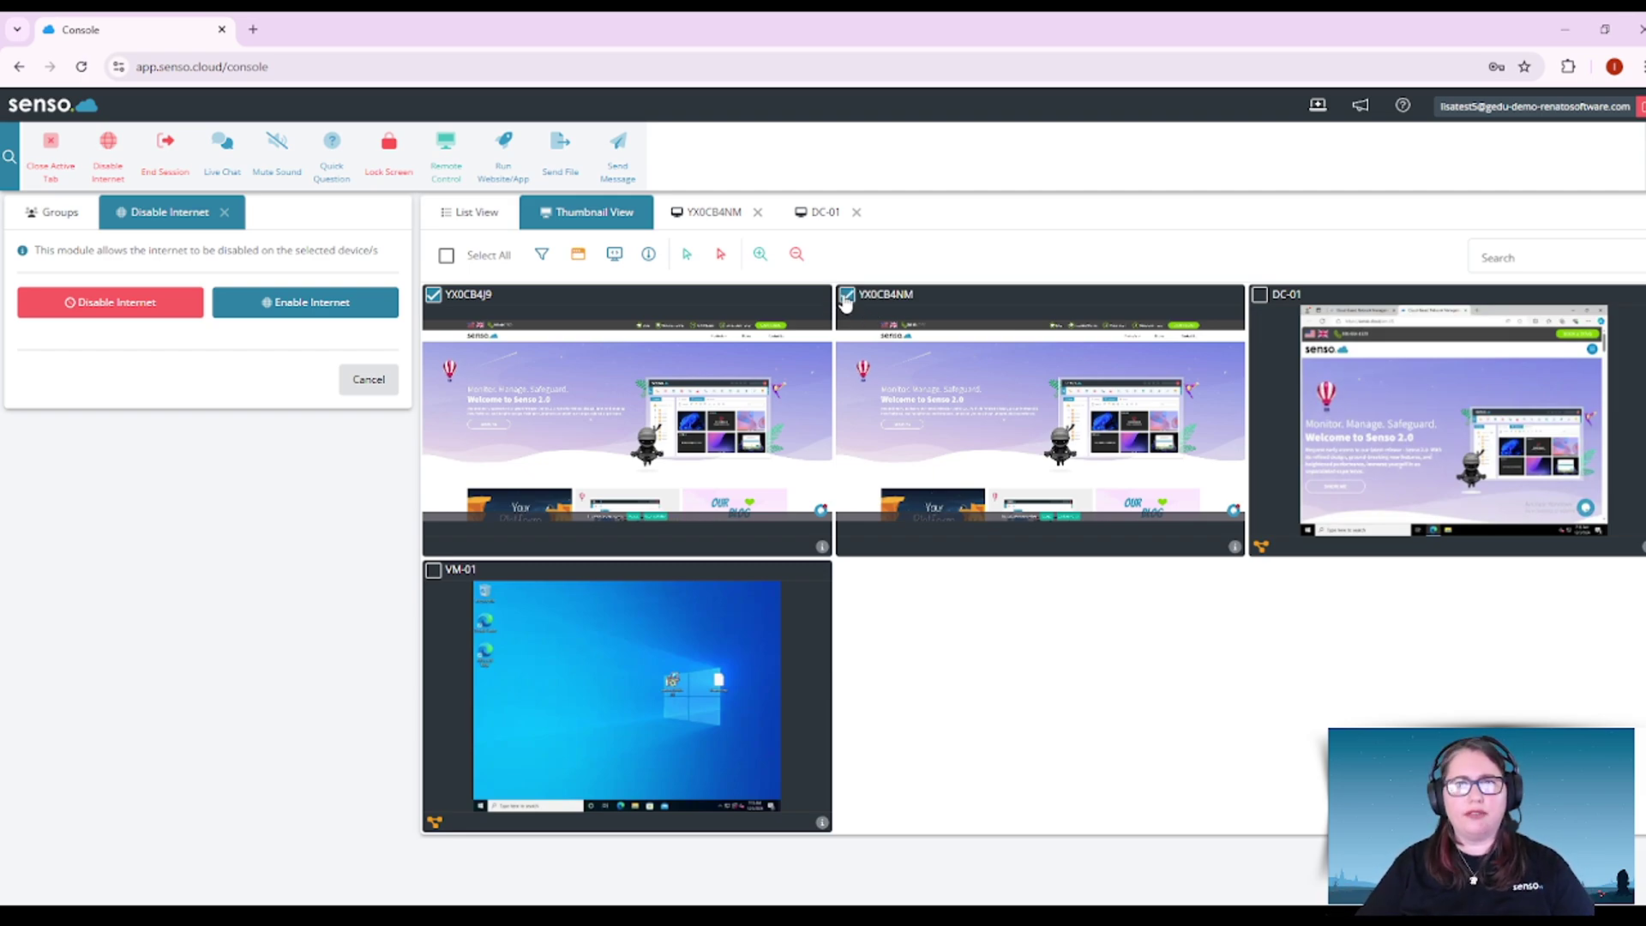
click(146, 300)
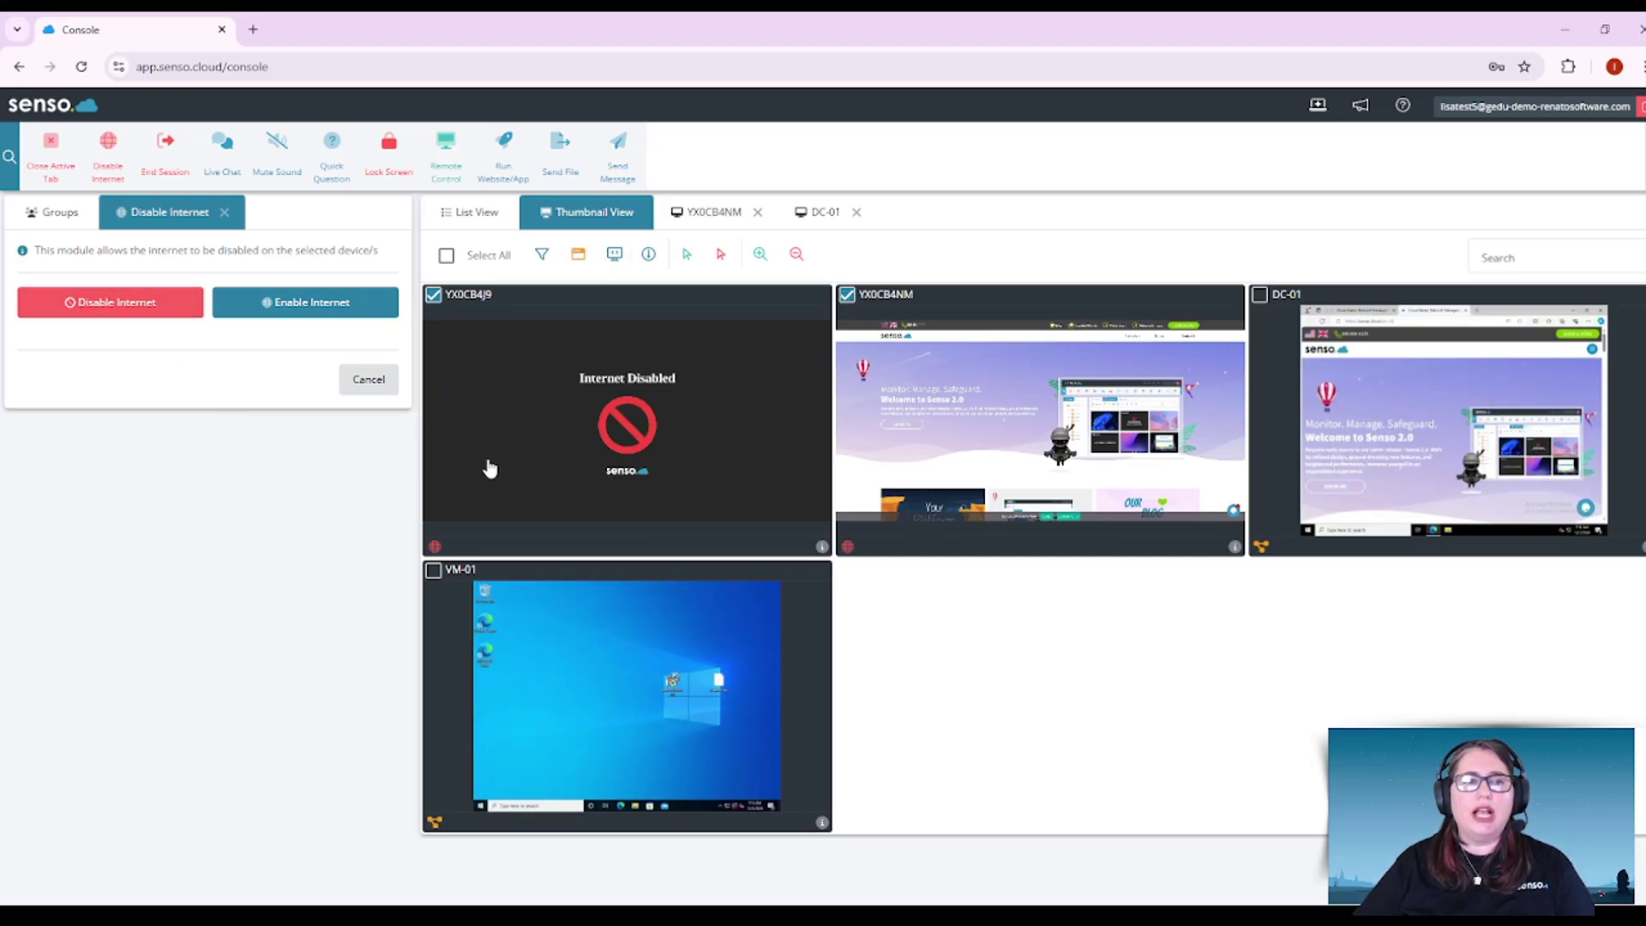
Check YX0CB4J9's screen, then re-enable internet on all devices and close the internet panel.
double_click(618, 423)
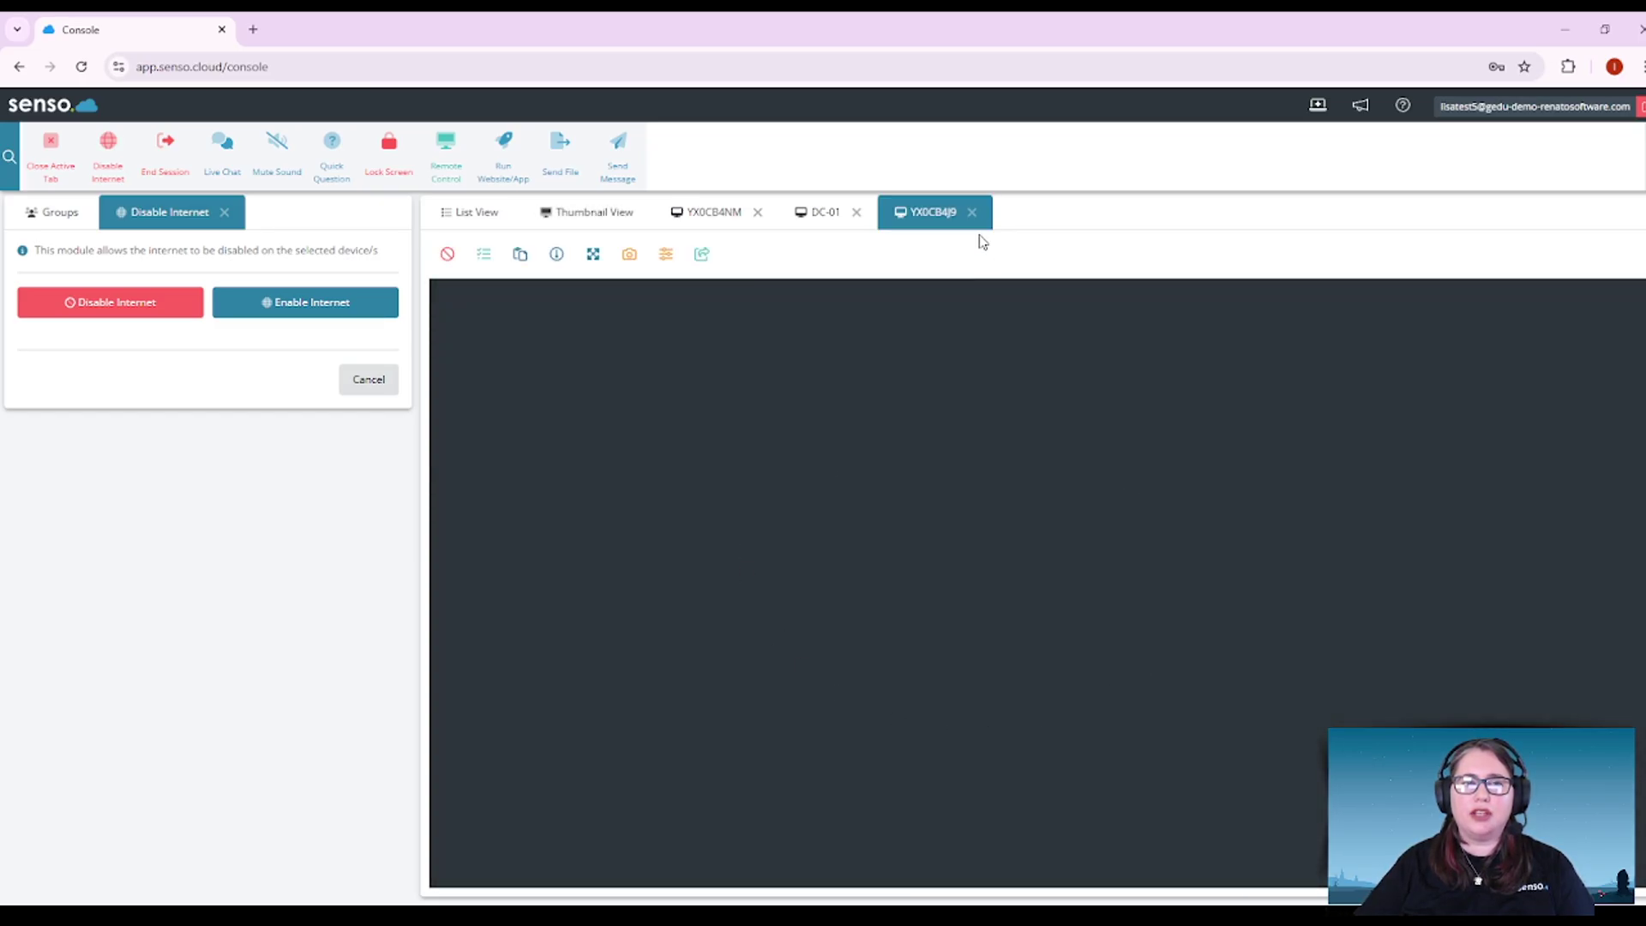
click(972, 212)
click(600, 212)
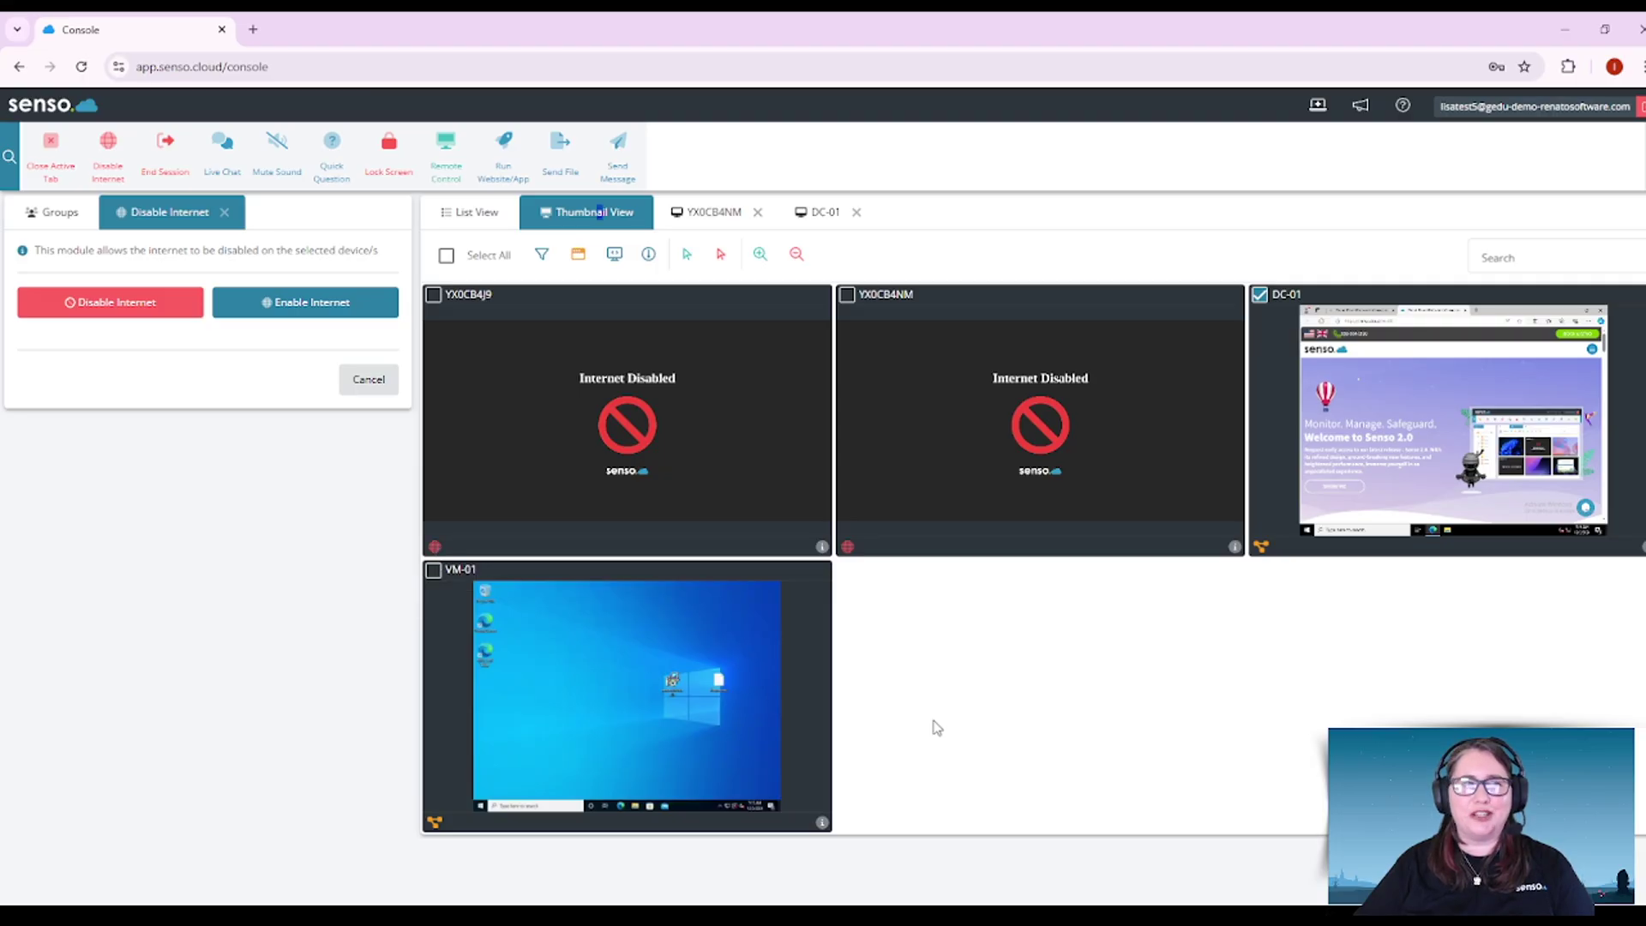
click(326, 305)
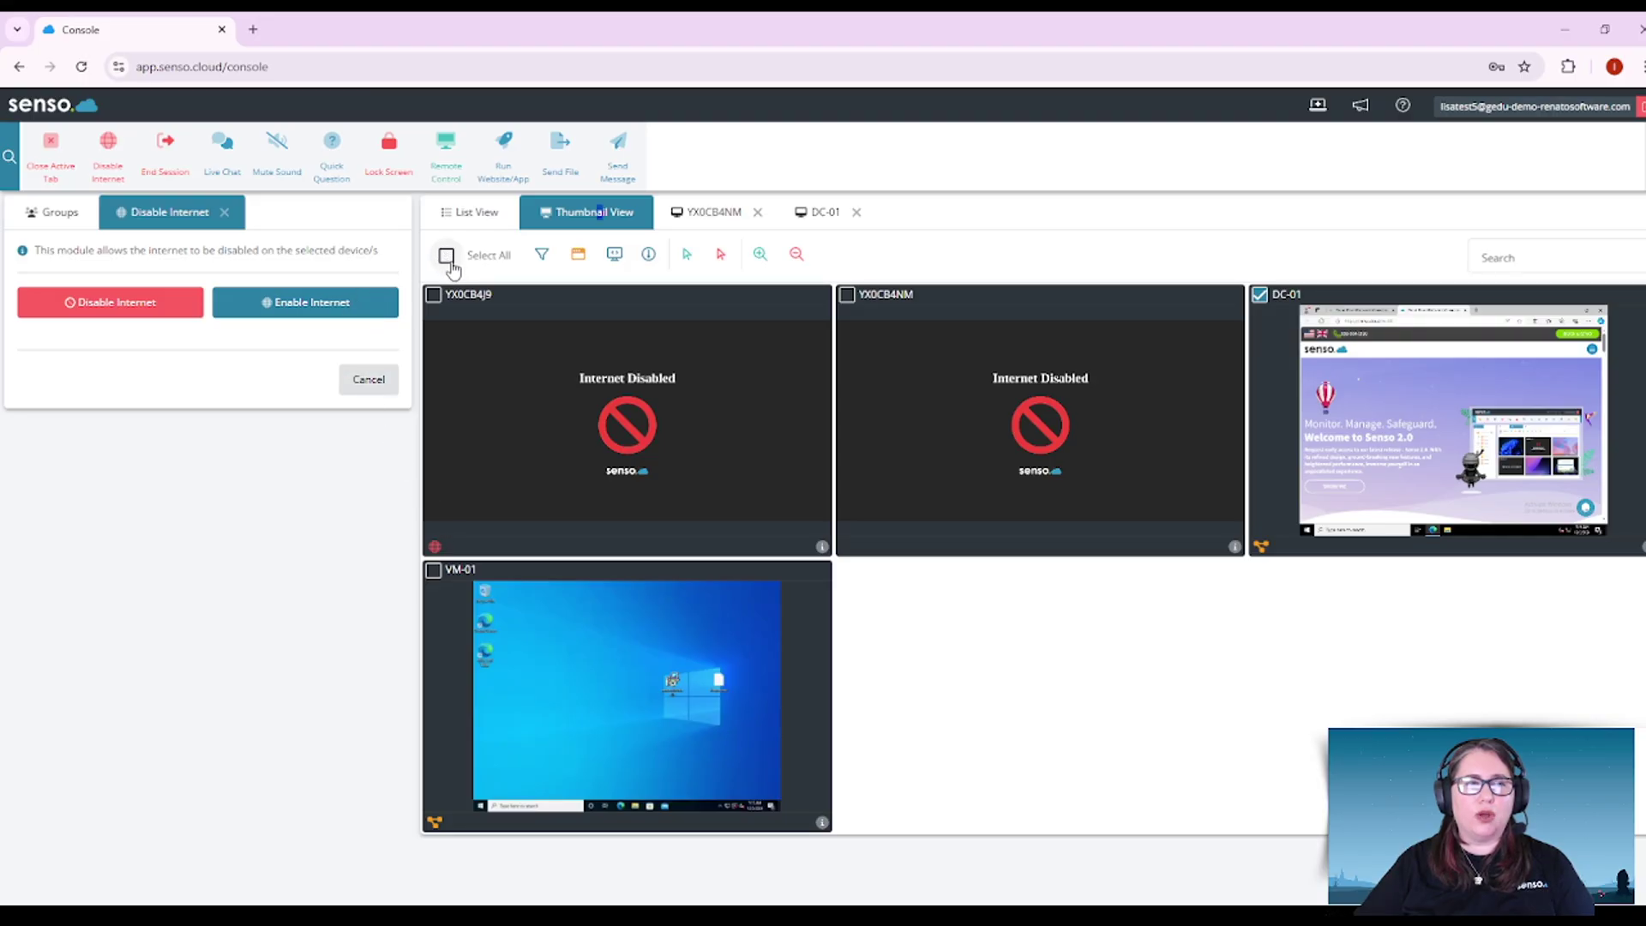
click(447, 256)
click(332, 309)
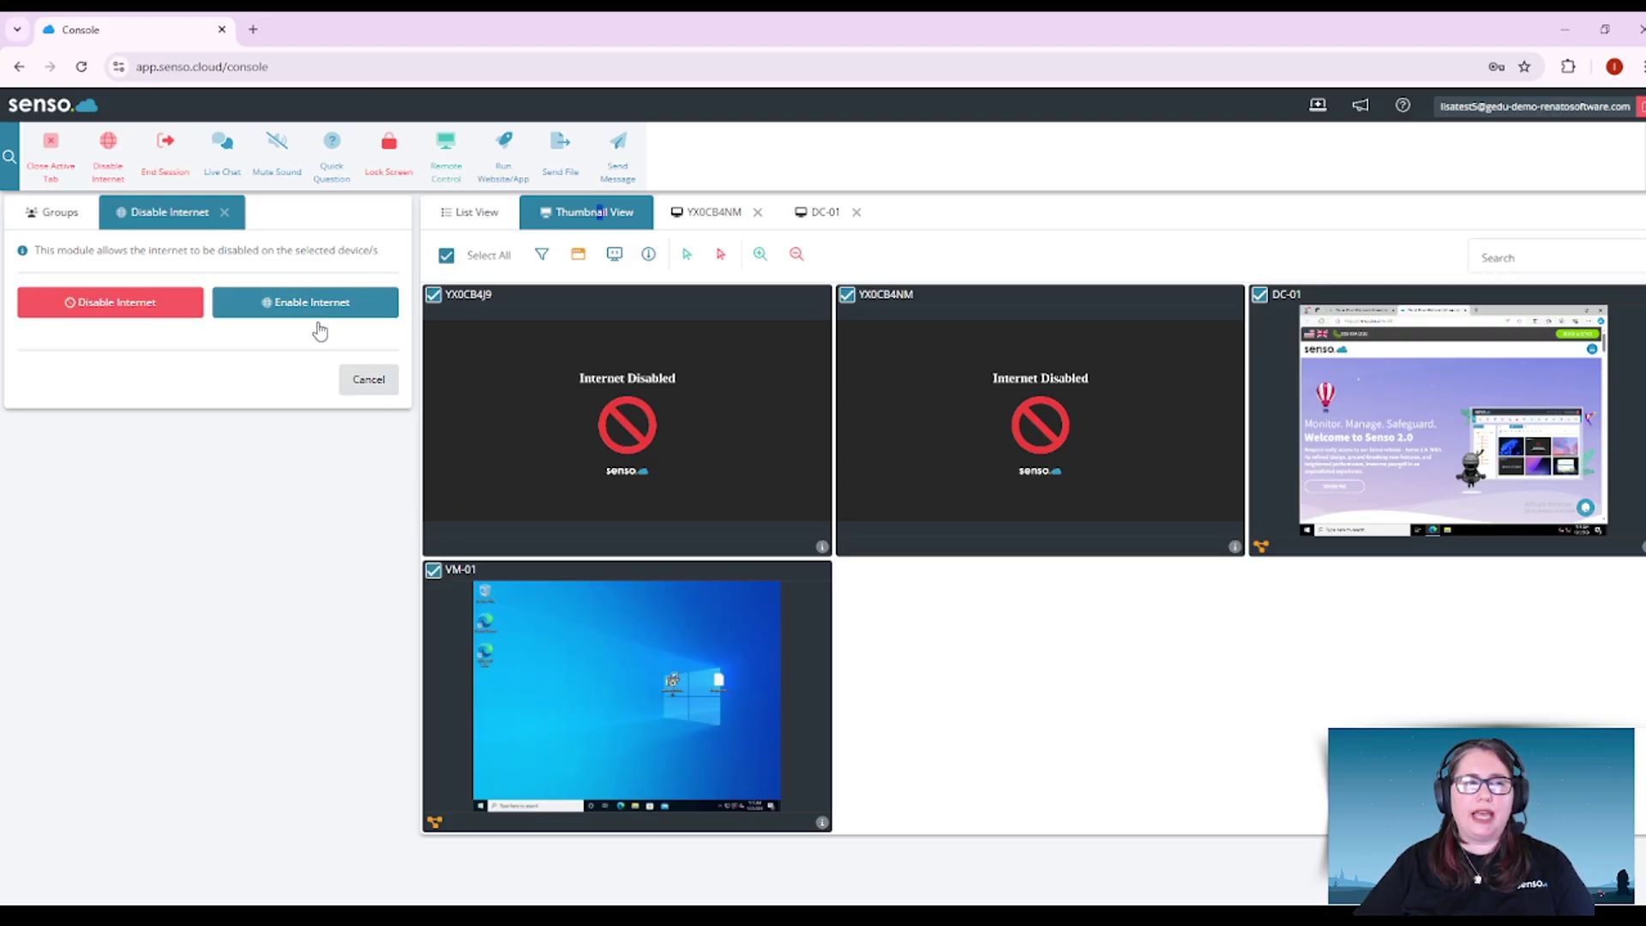
click(226, 212)
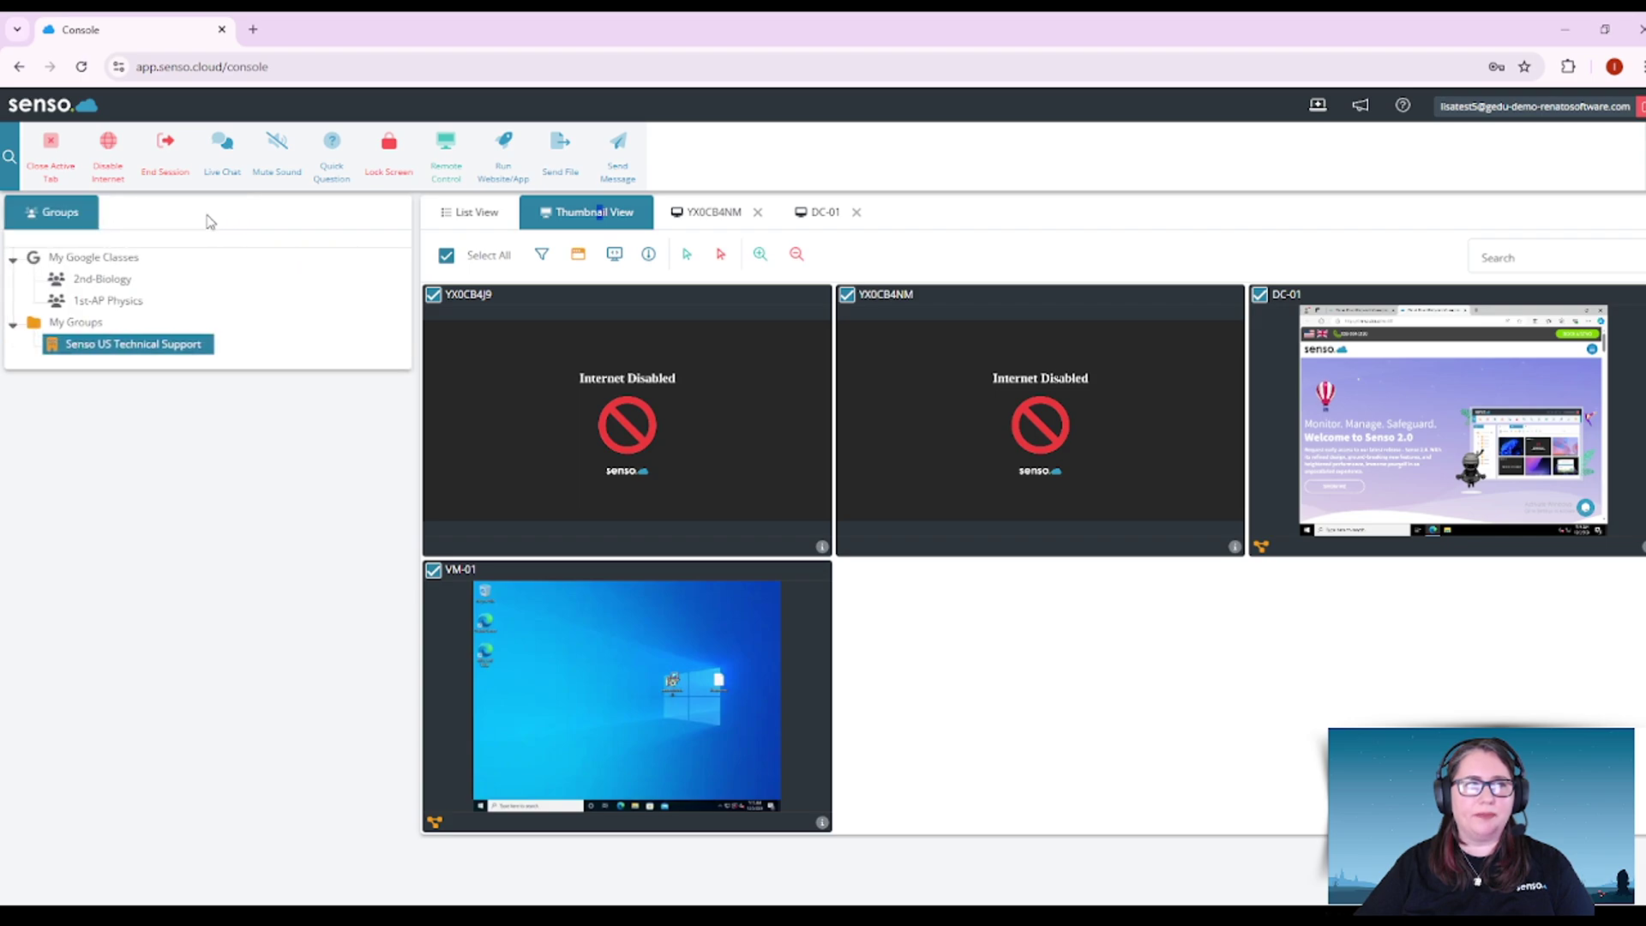
click(174, 161)
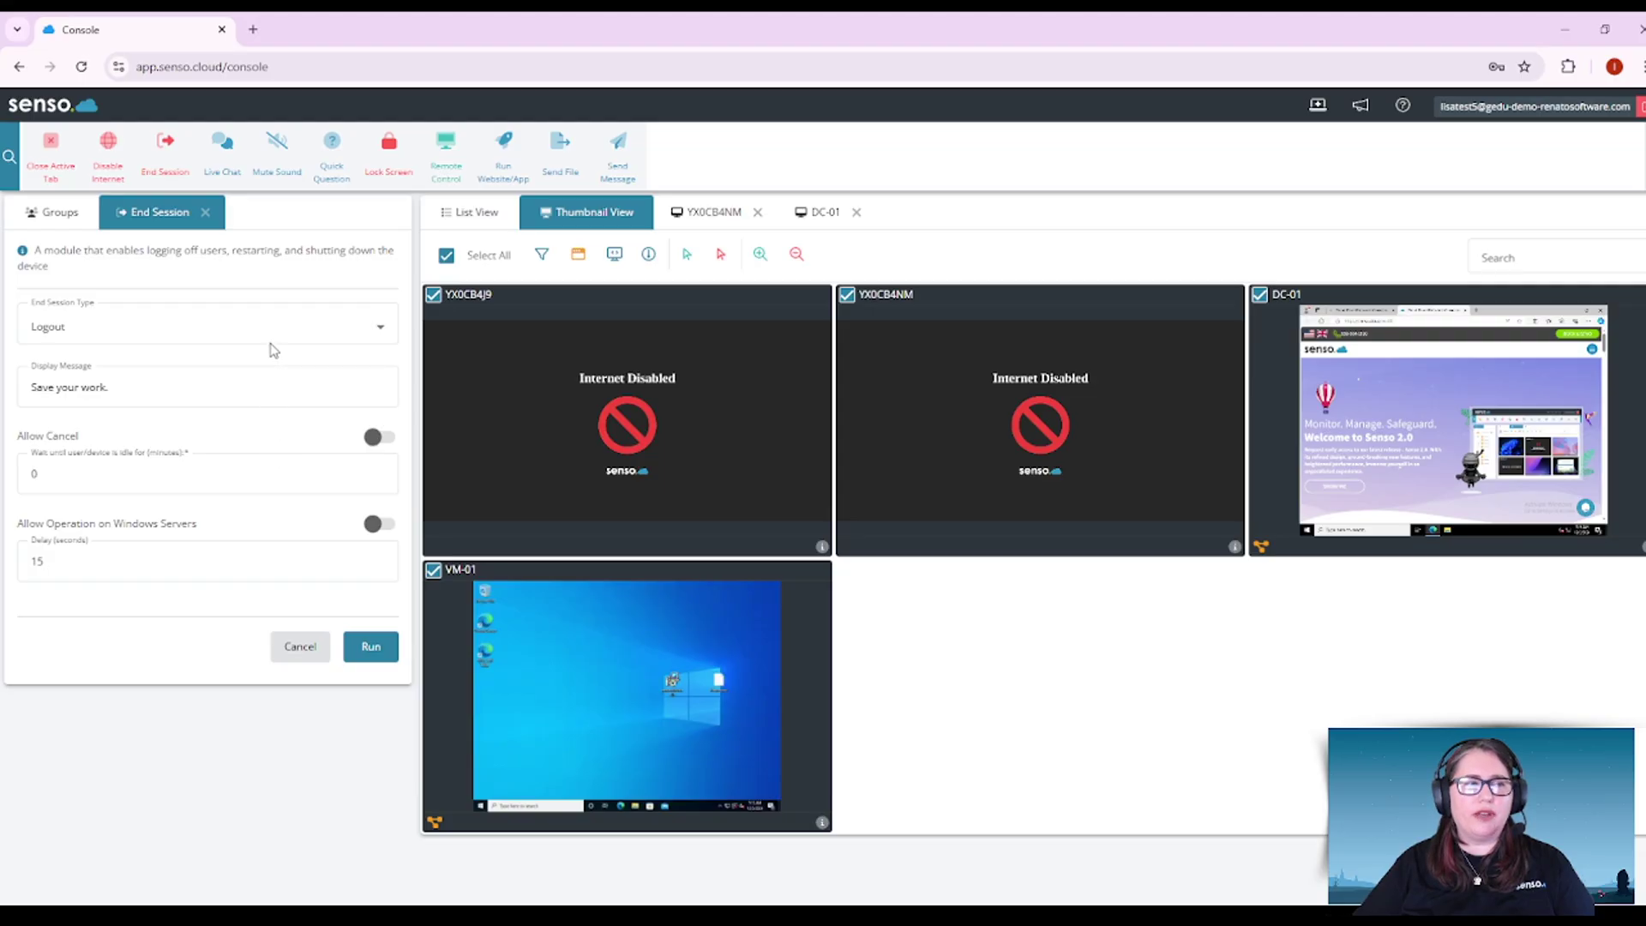
click(273, 328)
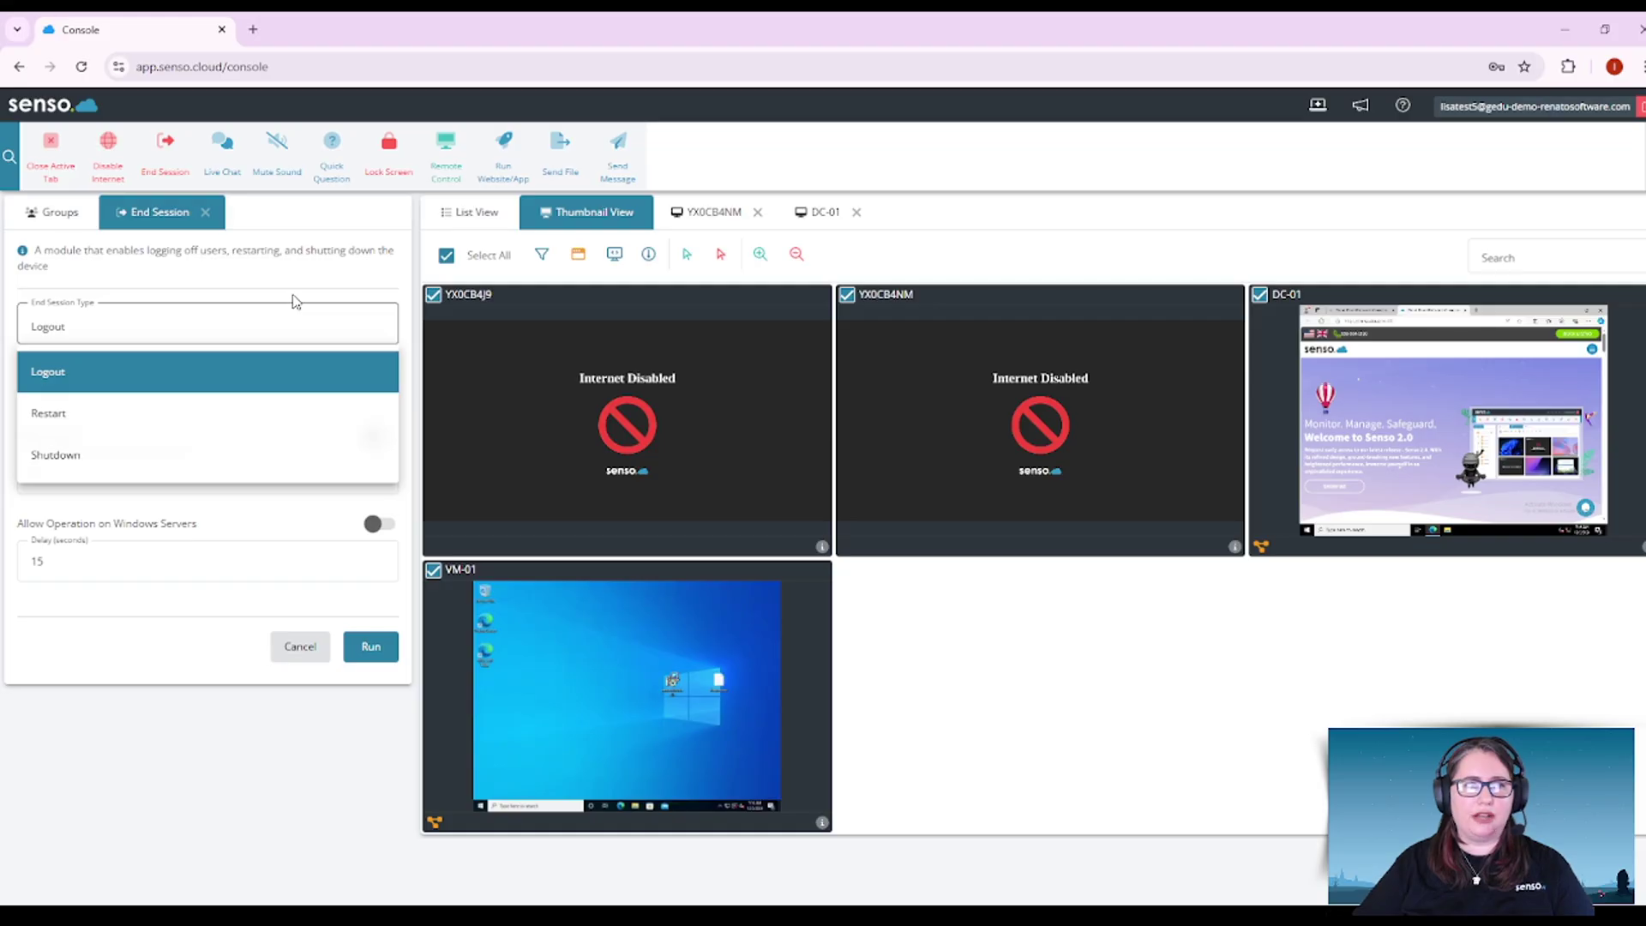
click(295, 305)
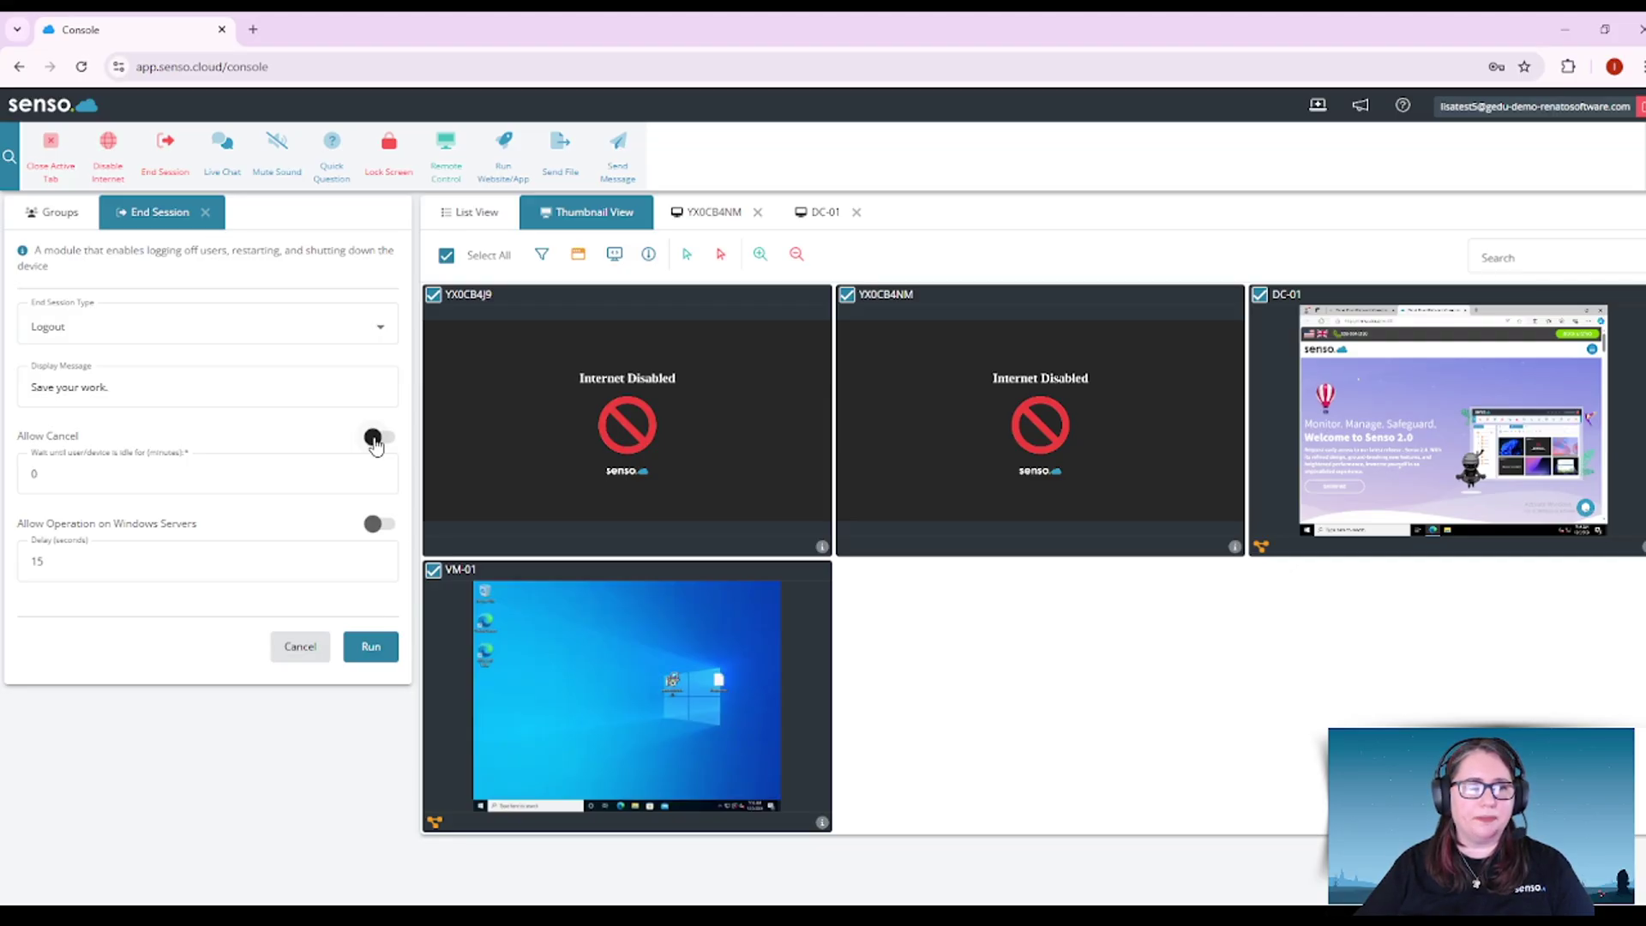
click(99, 478)
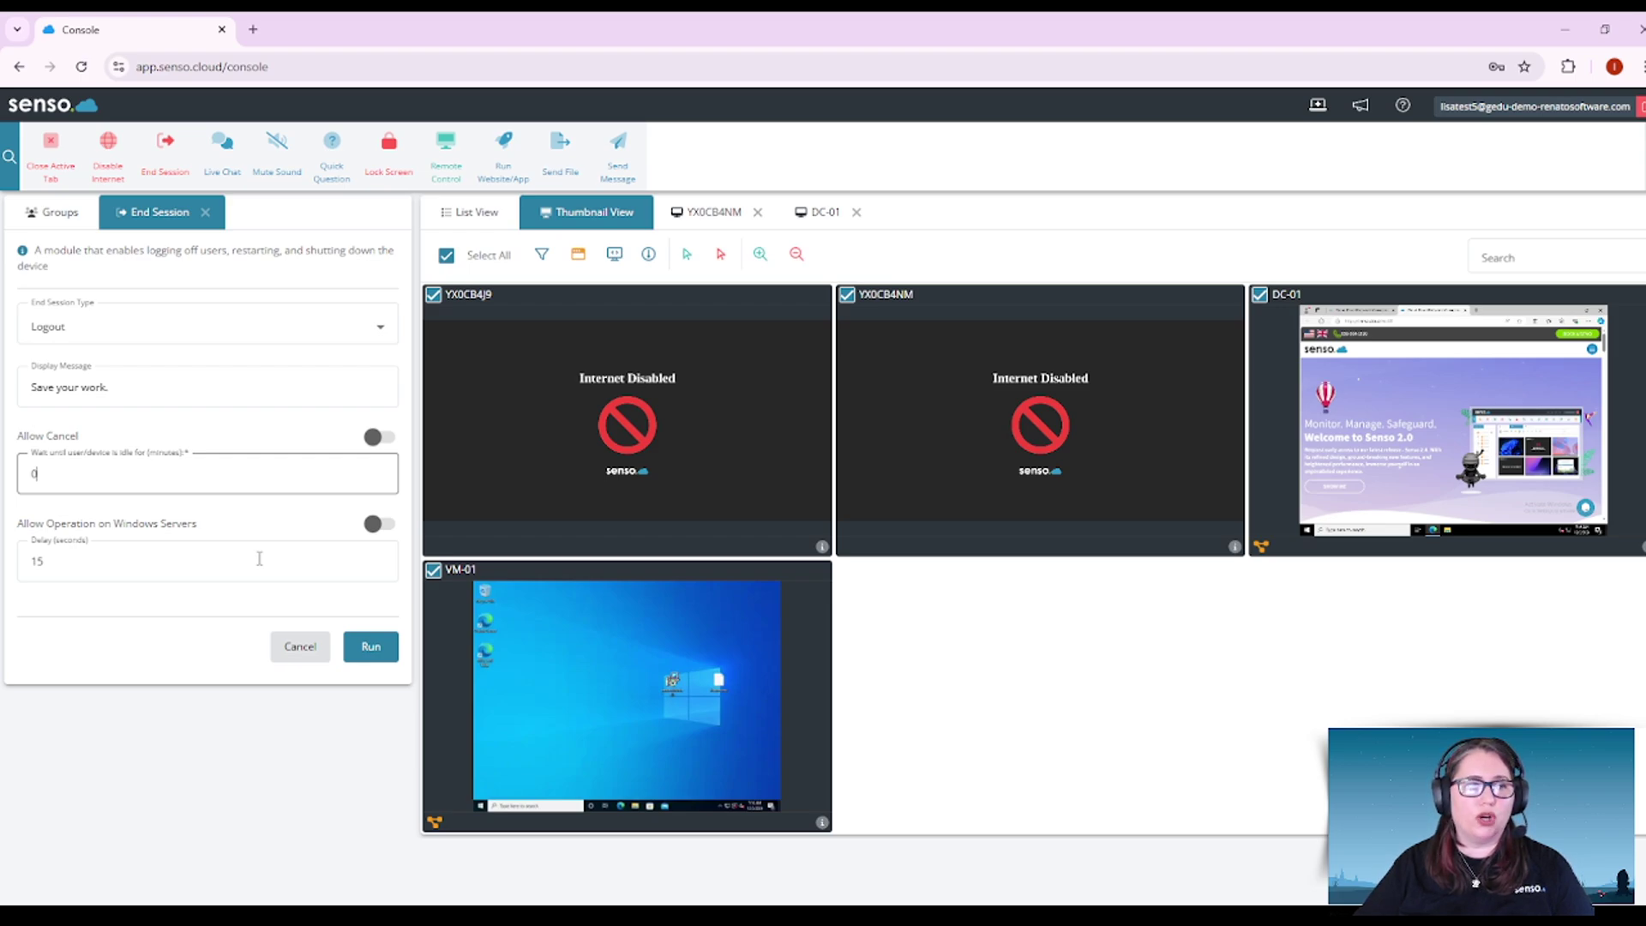
Send the live chat message 'Hello' to all four selected devices.
click(206, 213)
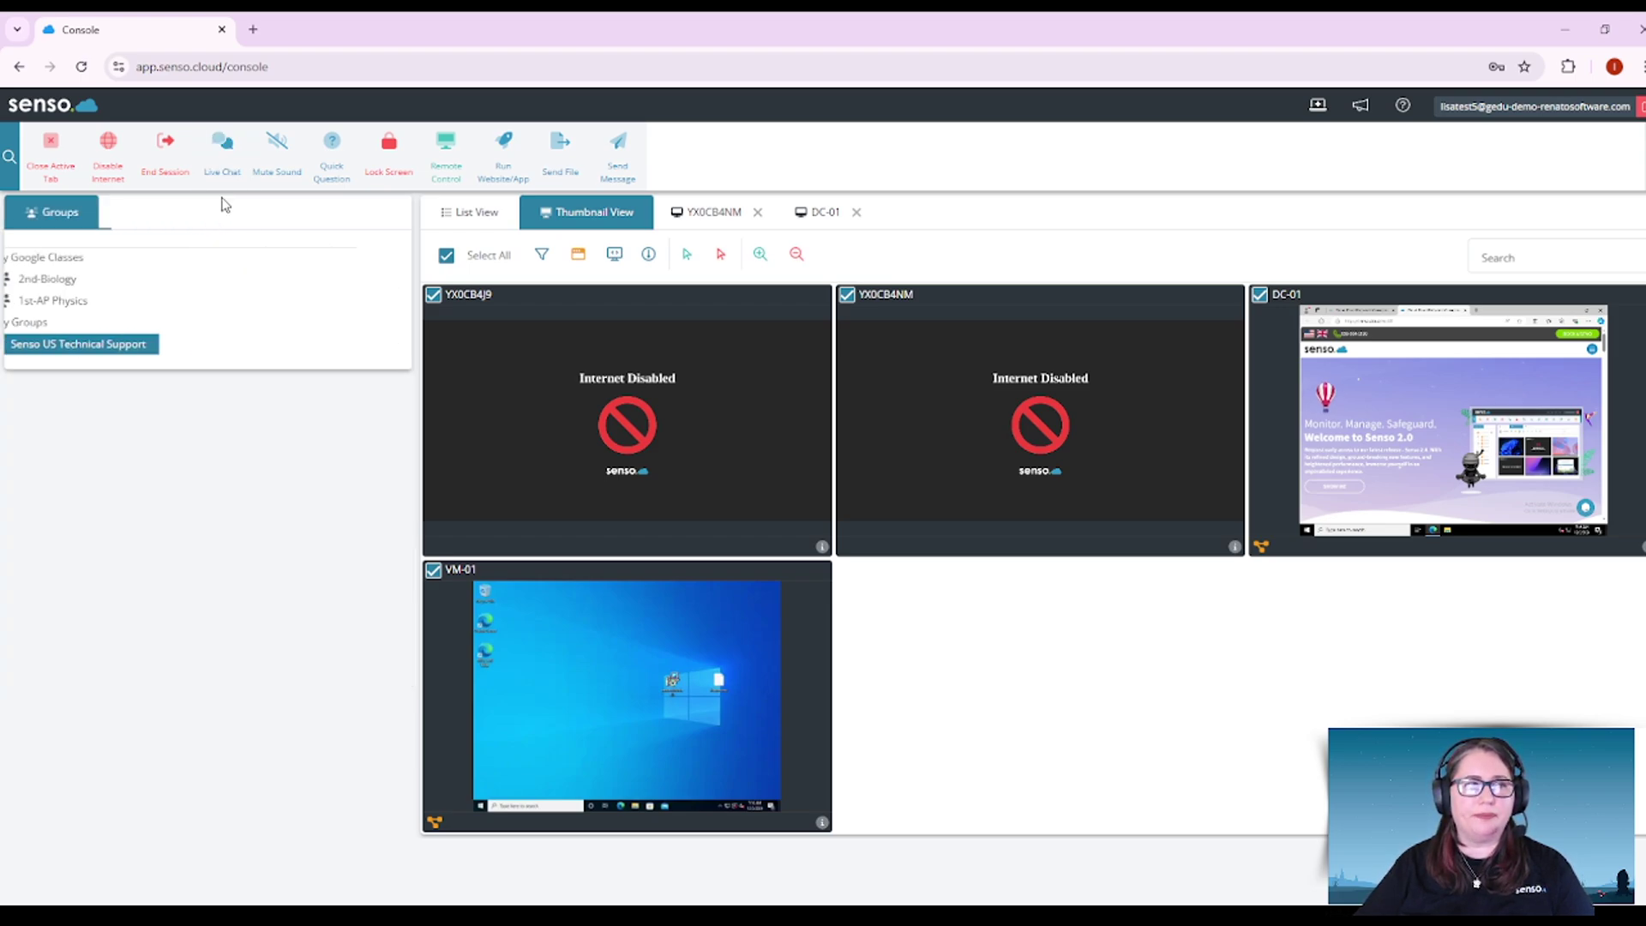
click(223, 159)
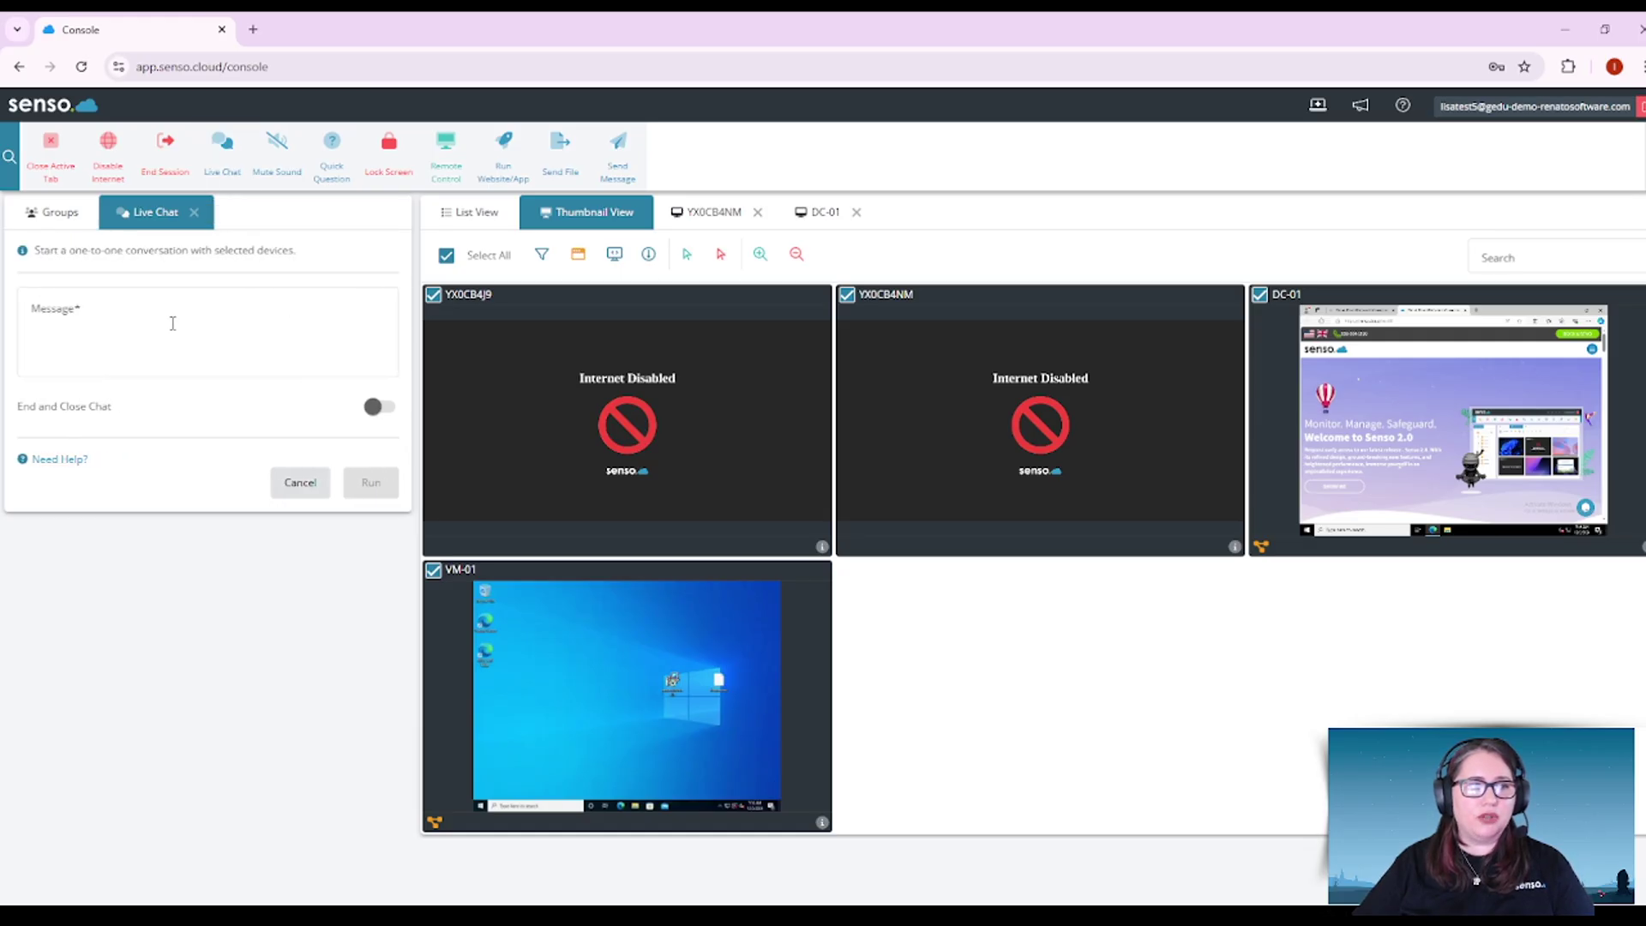
click(172, 323)
text(Hello)
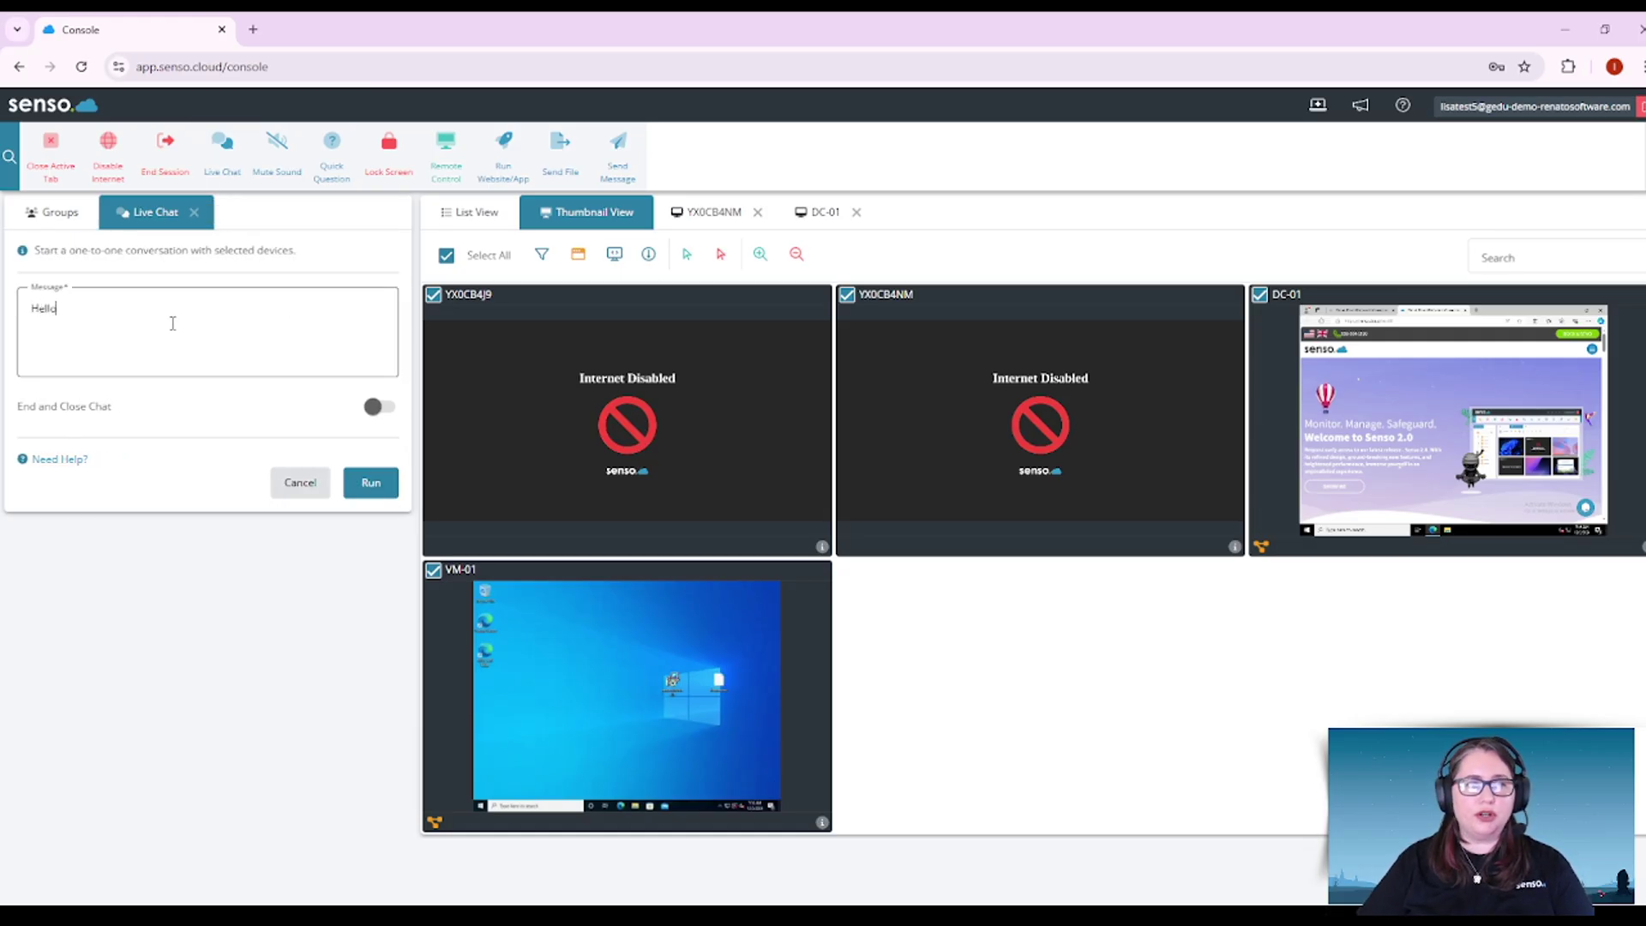
click(447, 255)
click(447, 256)
click(376, 484)
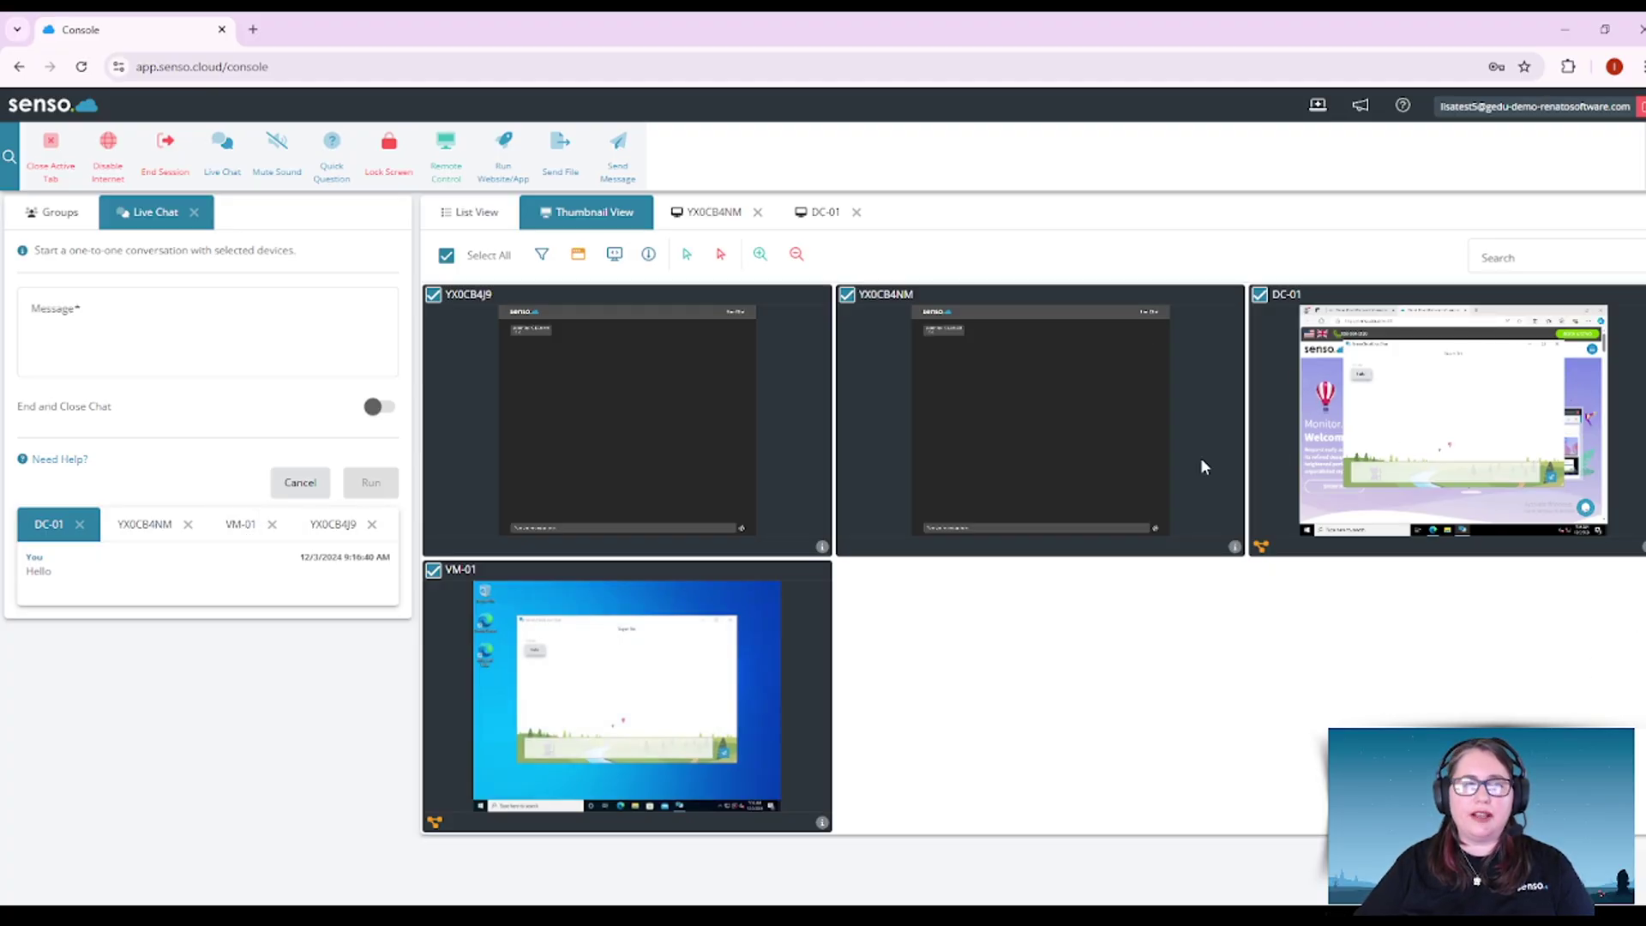
Check VM-01's screen on its own, then send End and Close Chat to every device.
double_click(624, 680)
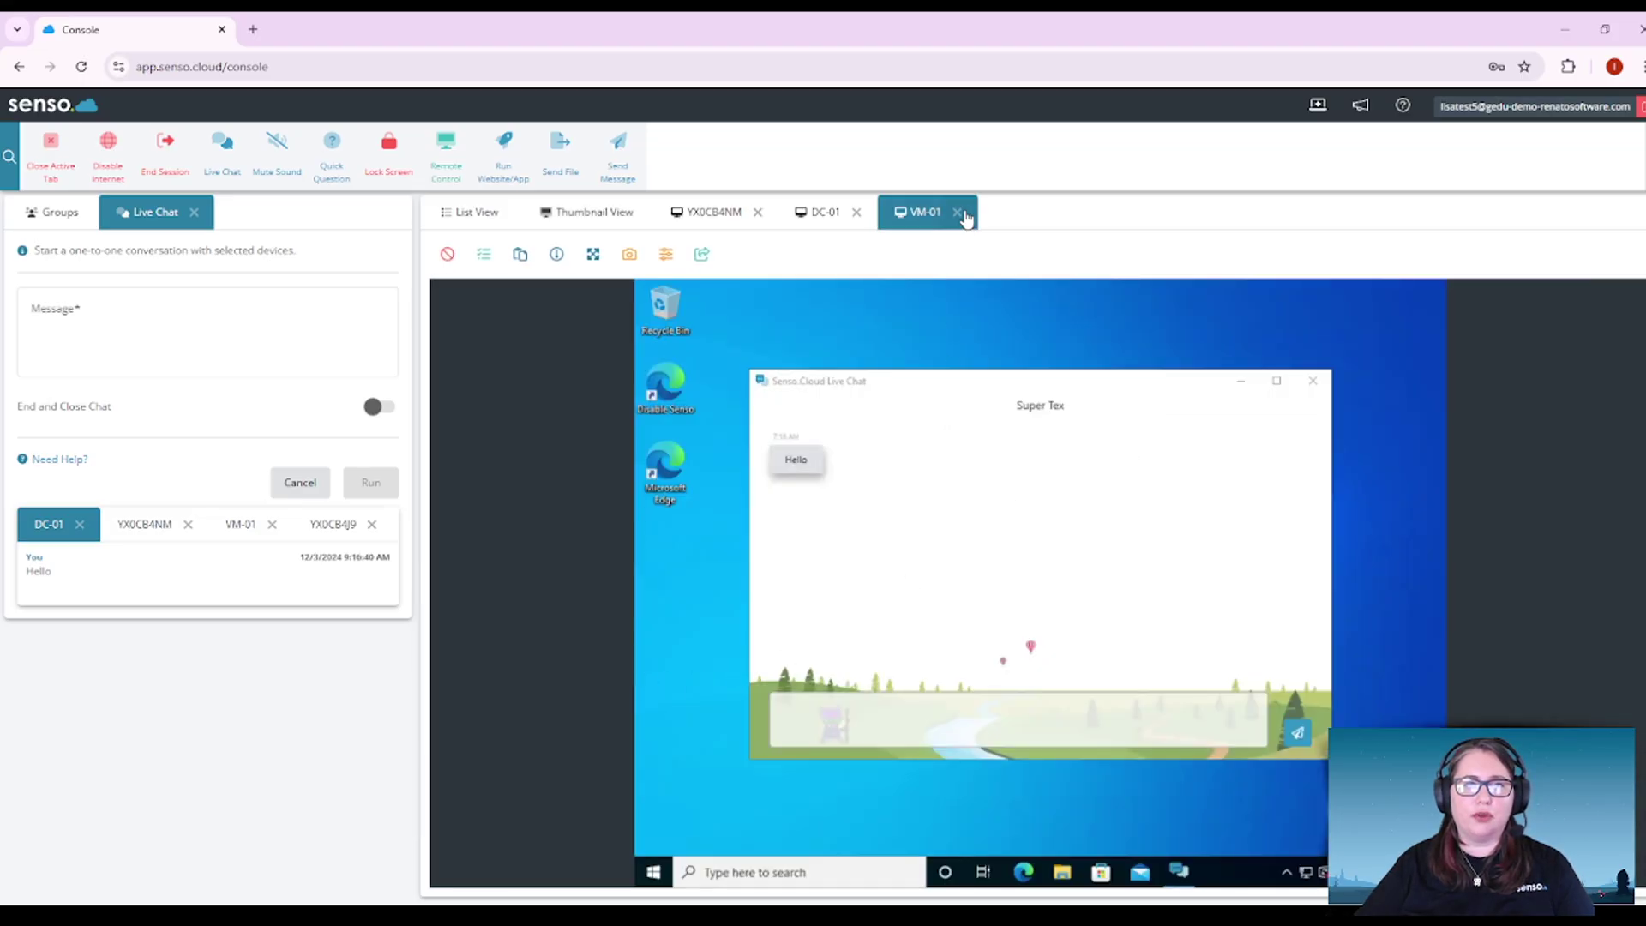
click(956, 211)
click(608, 212)
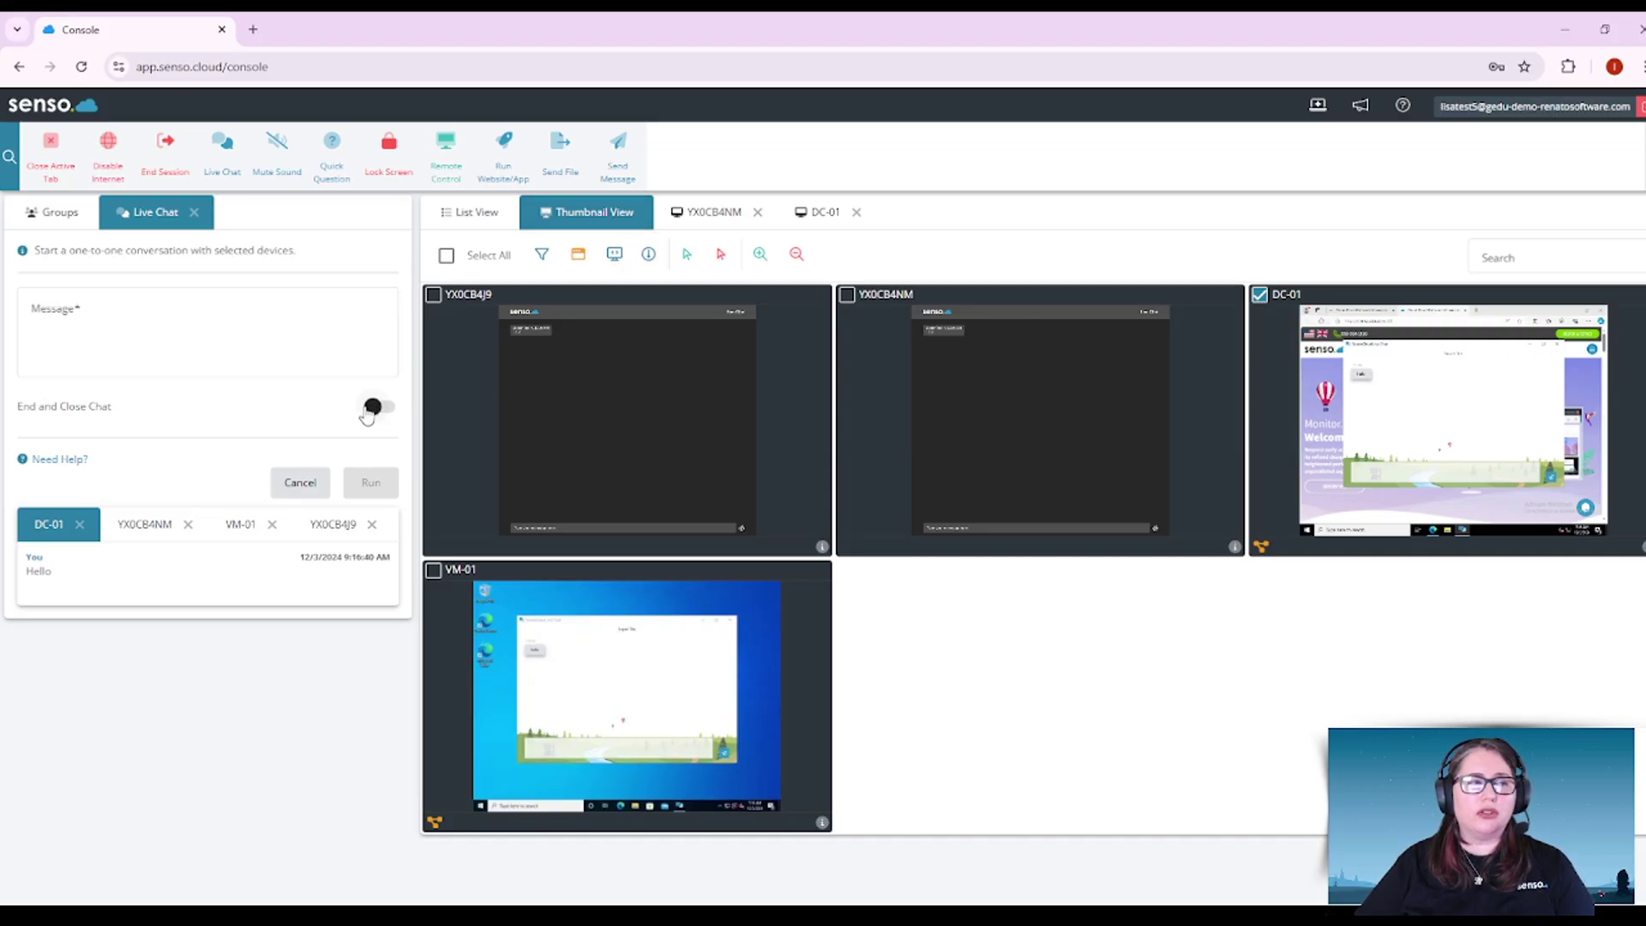
click(373, 408)
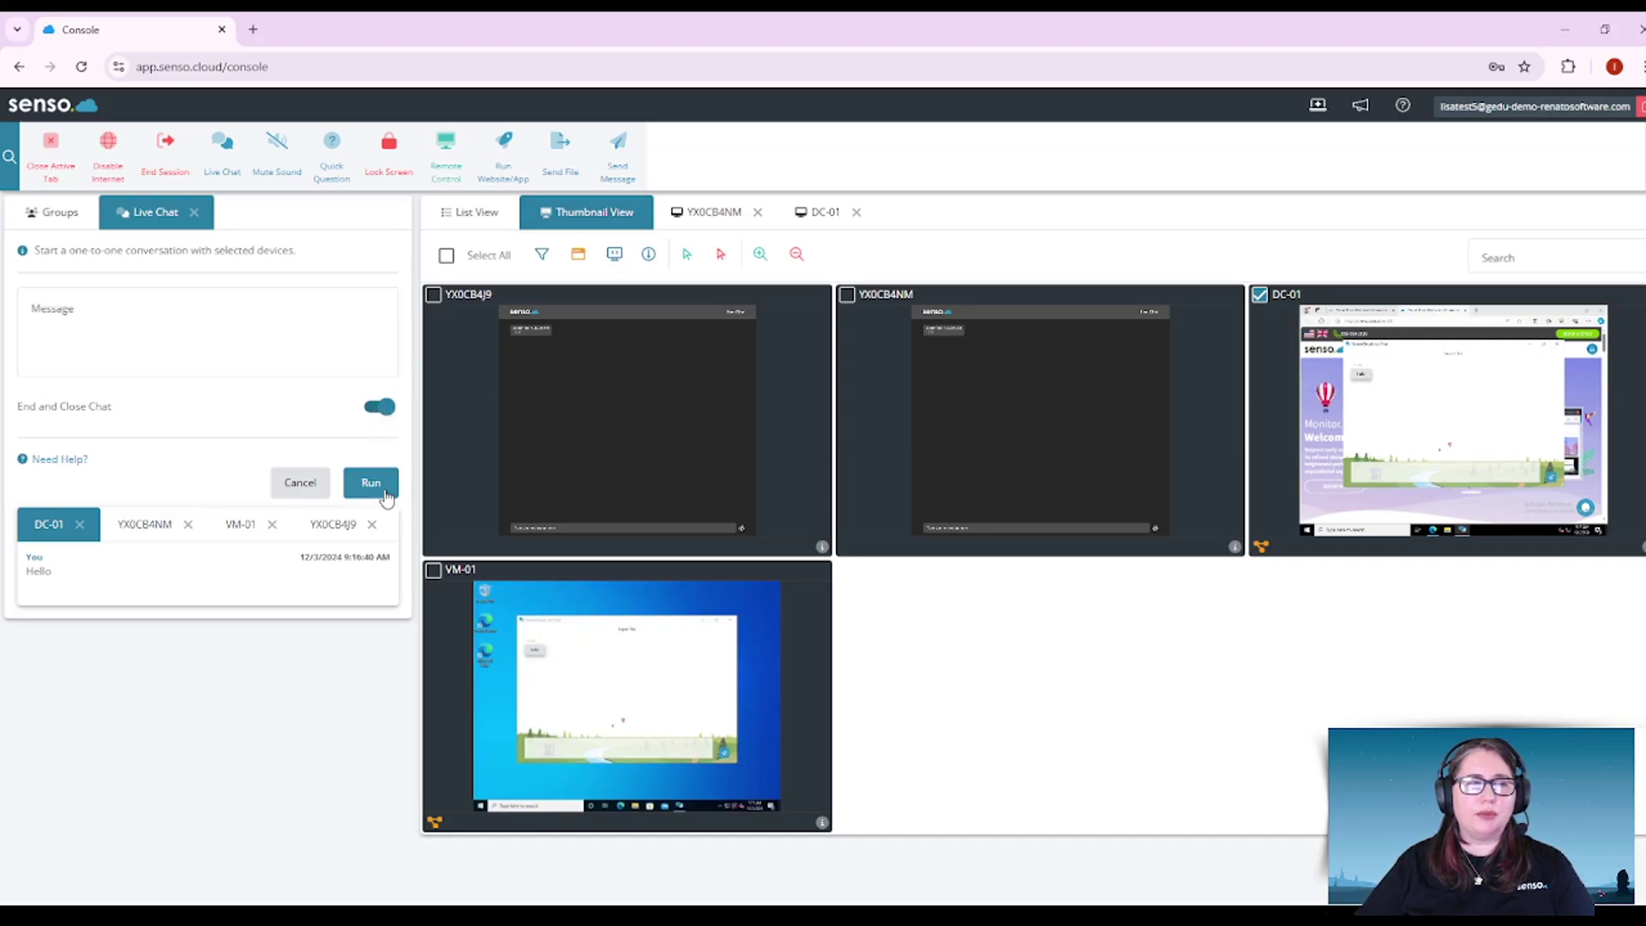
click(446, 256)
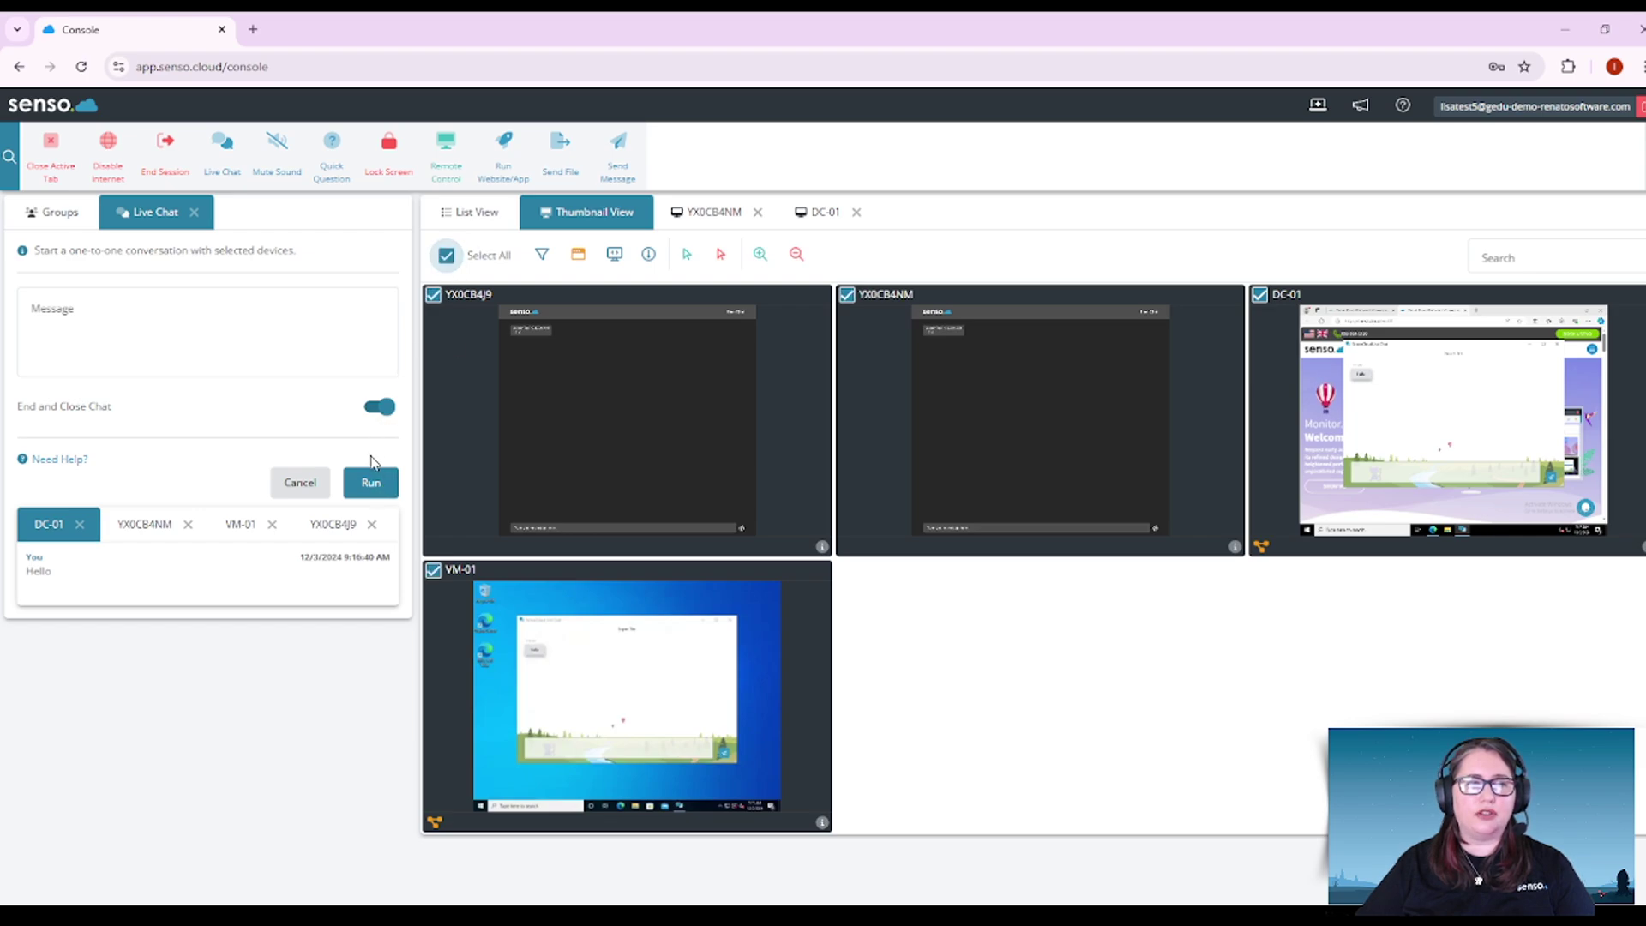
click(370, 481)
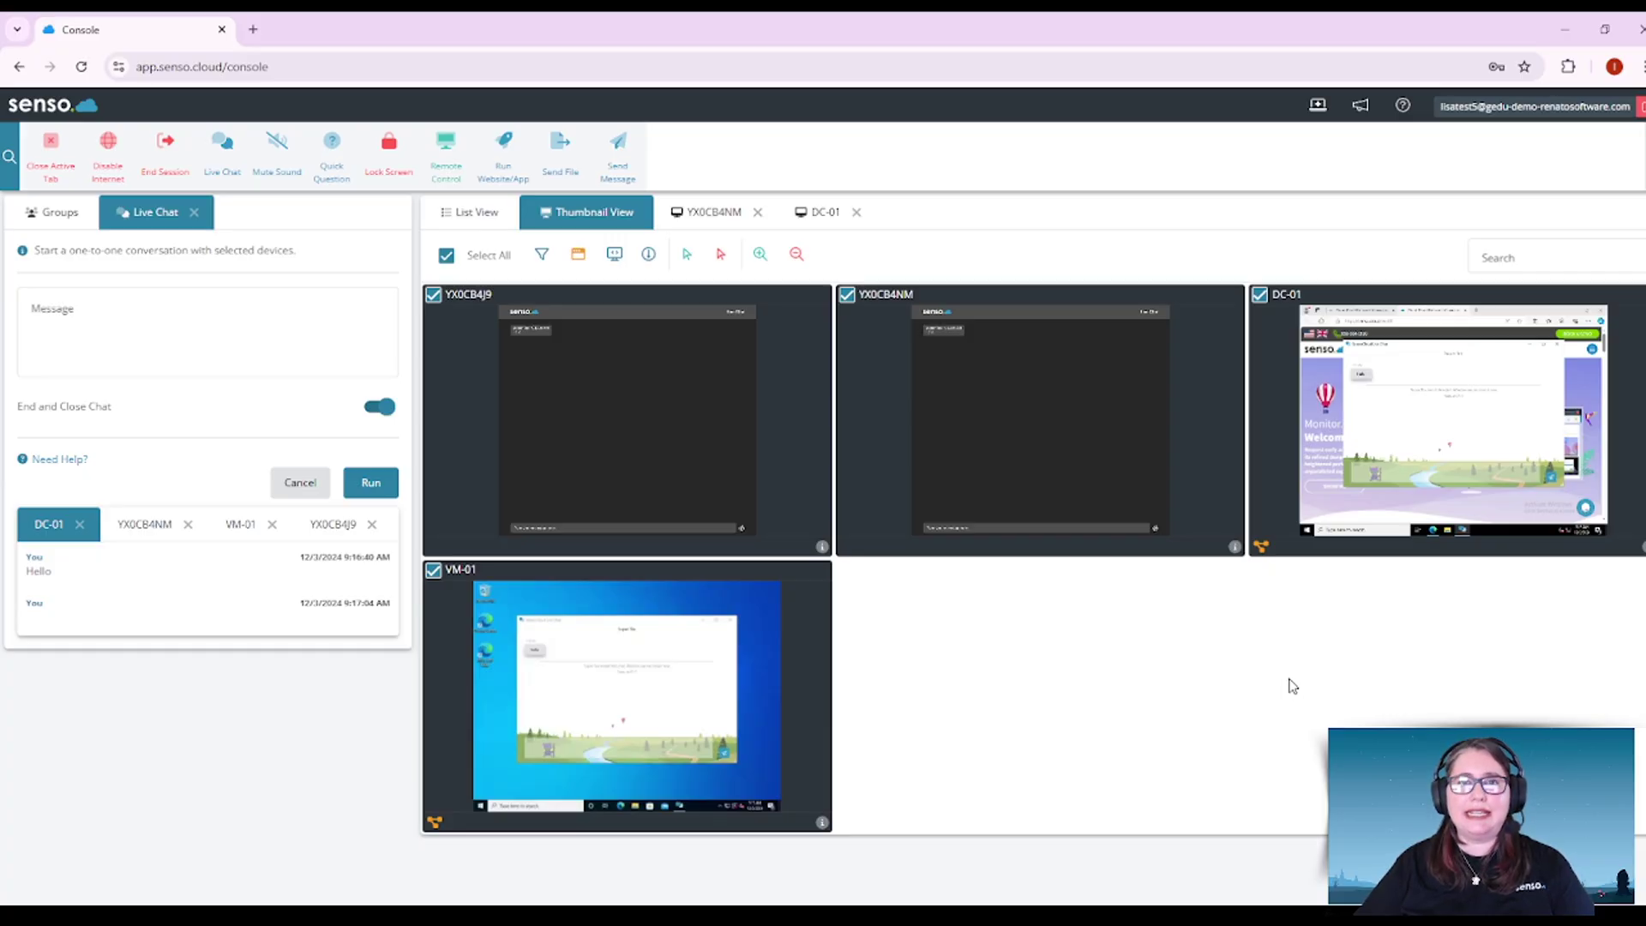
Nudge the Speakers Volume slider in the Mute Sound options, then close them.
click(193, 211)
click(277, 157)
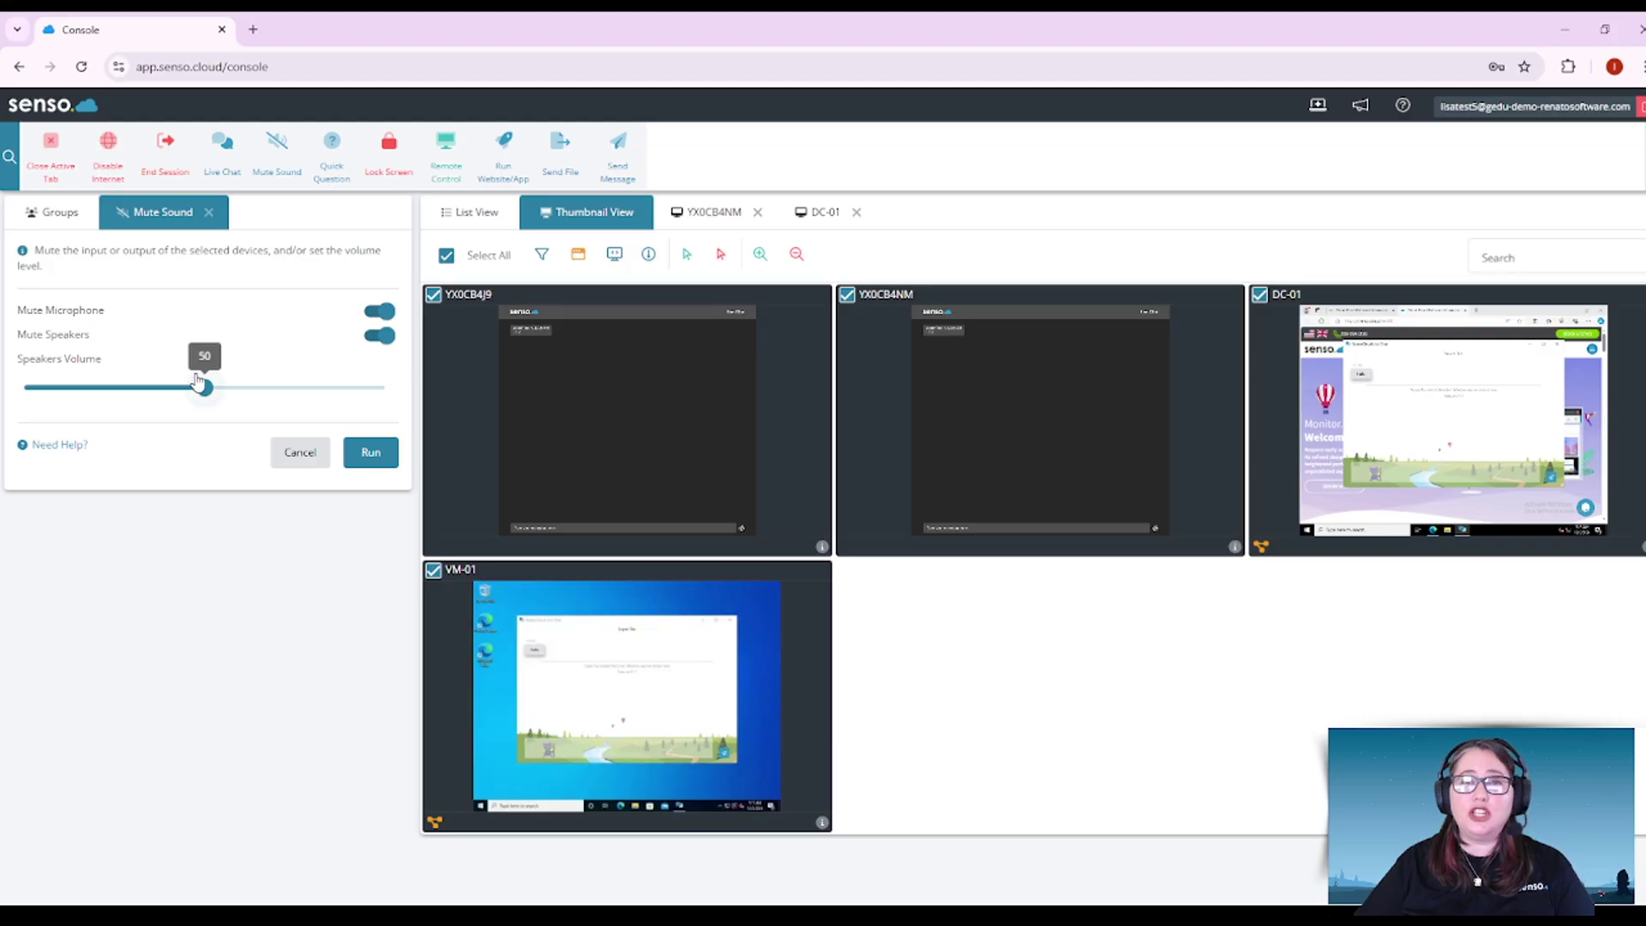
mouse_move(204, 387)
mouse_down()
mouse_move(184, 390)
mouse_move(224, 390)
mouse_move(183, 391)
mouse_move(242, 390)
mouse_move(225, 392)
mouse_up()
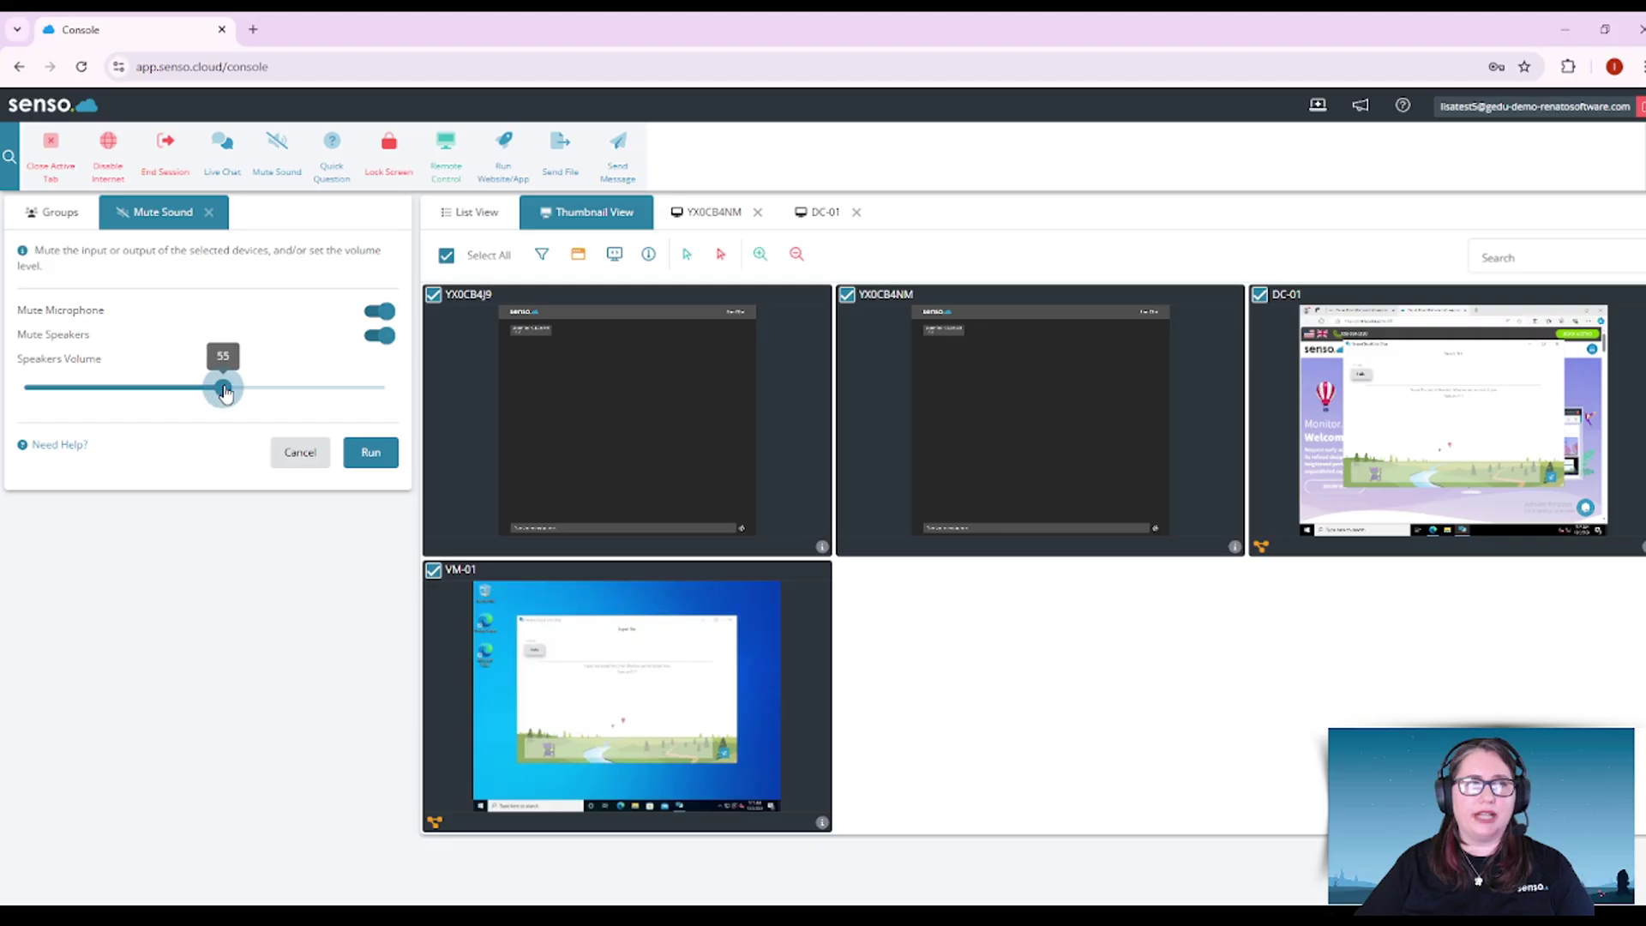
click(210, 213)
click(332, 153)
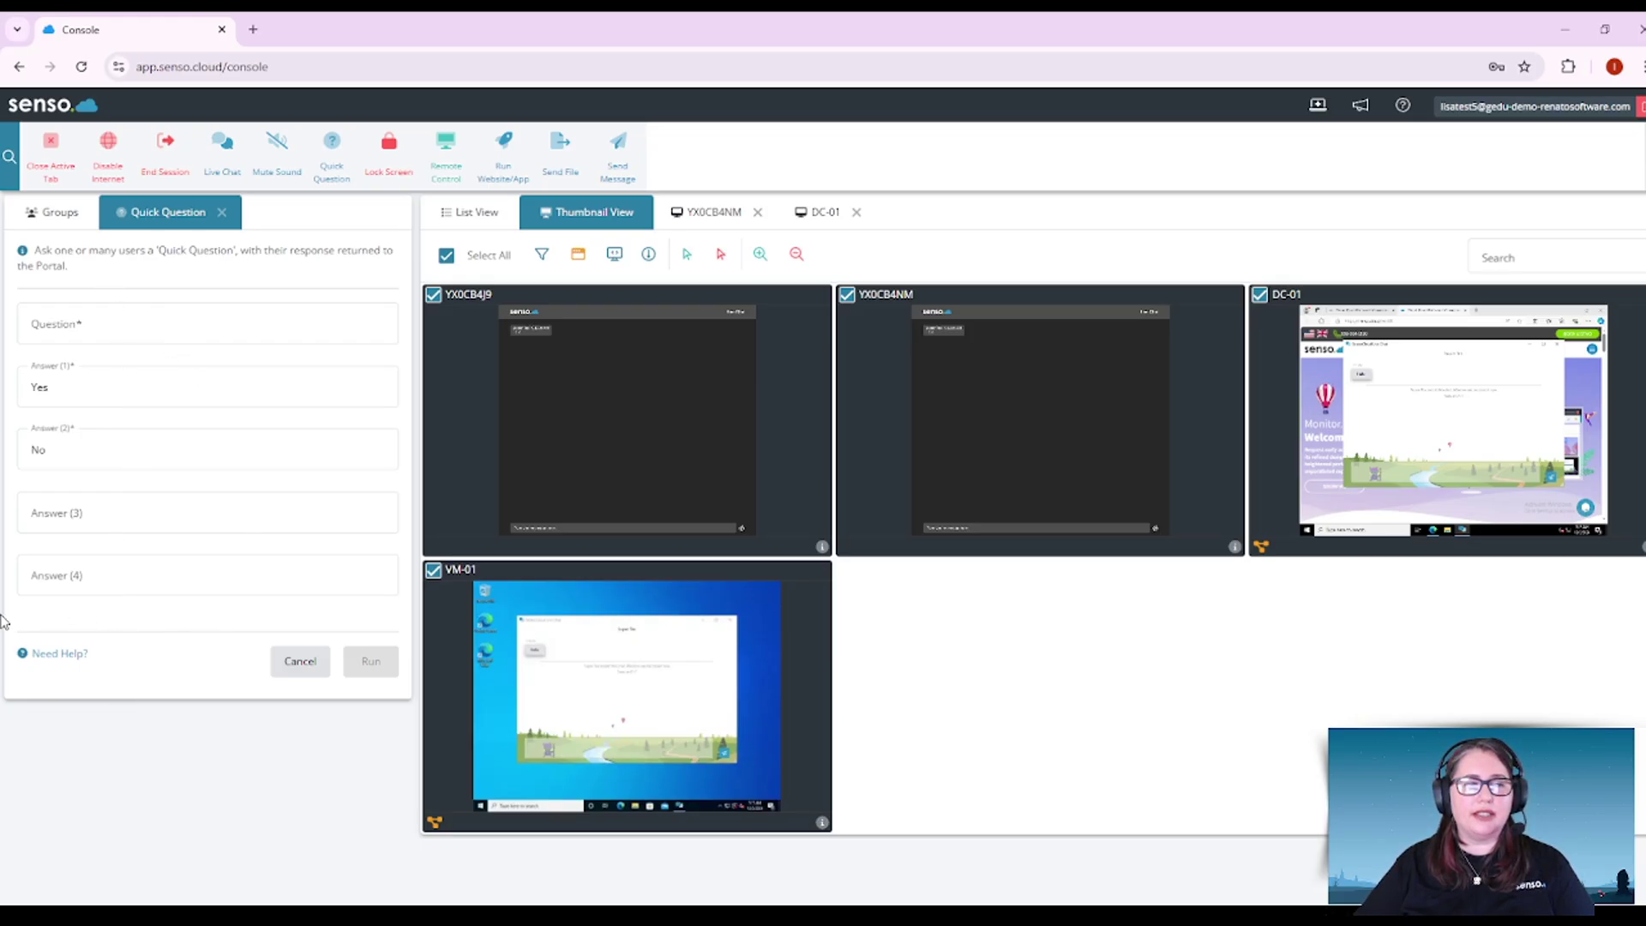
Open and skim the '2.0 Module: Quick Question' support article.
click(59, 655)
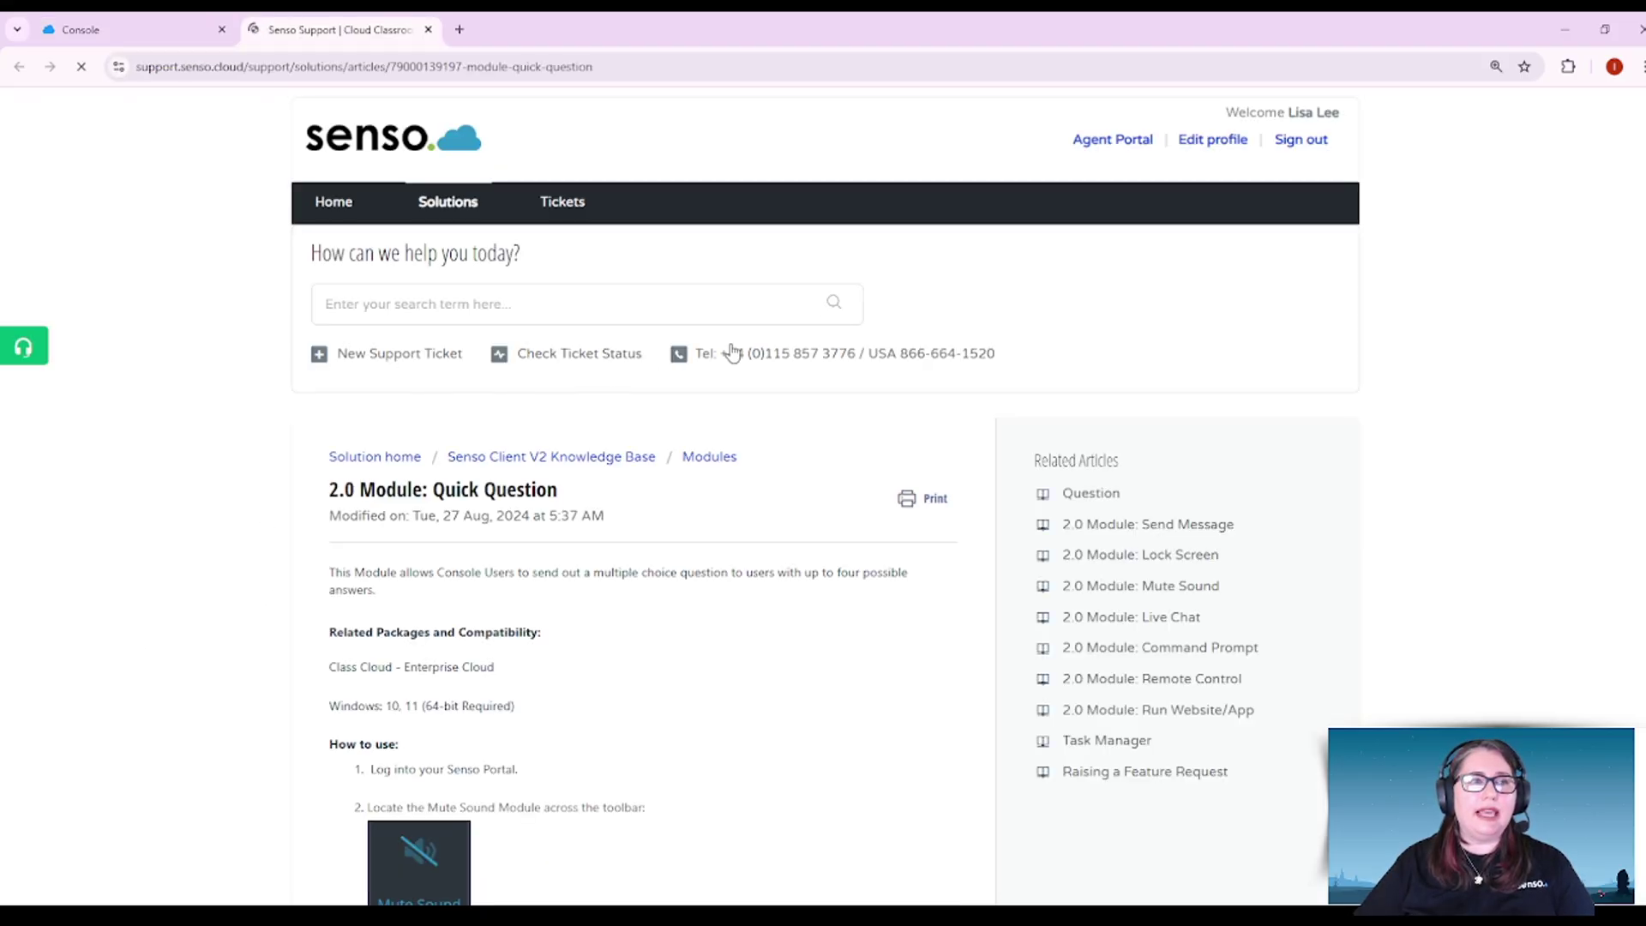
scroll(775, 542, down, 3)
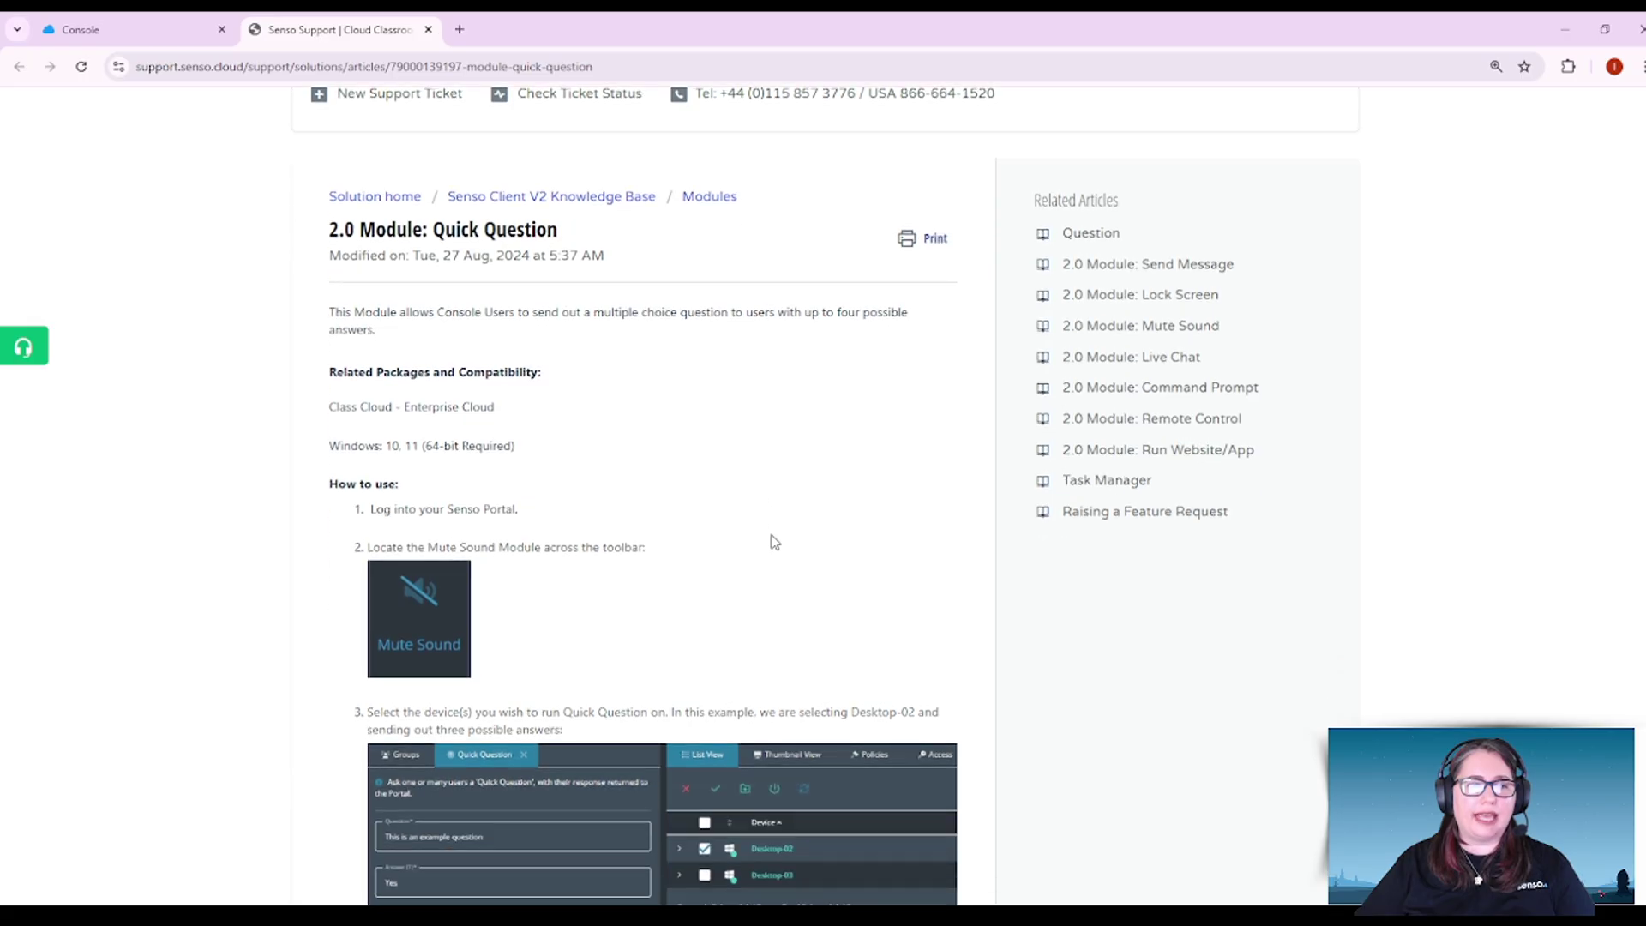
scroll(774, 542, down, 3)
scroll(768, 543, up, 6)
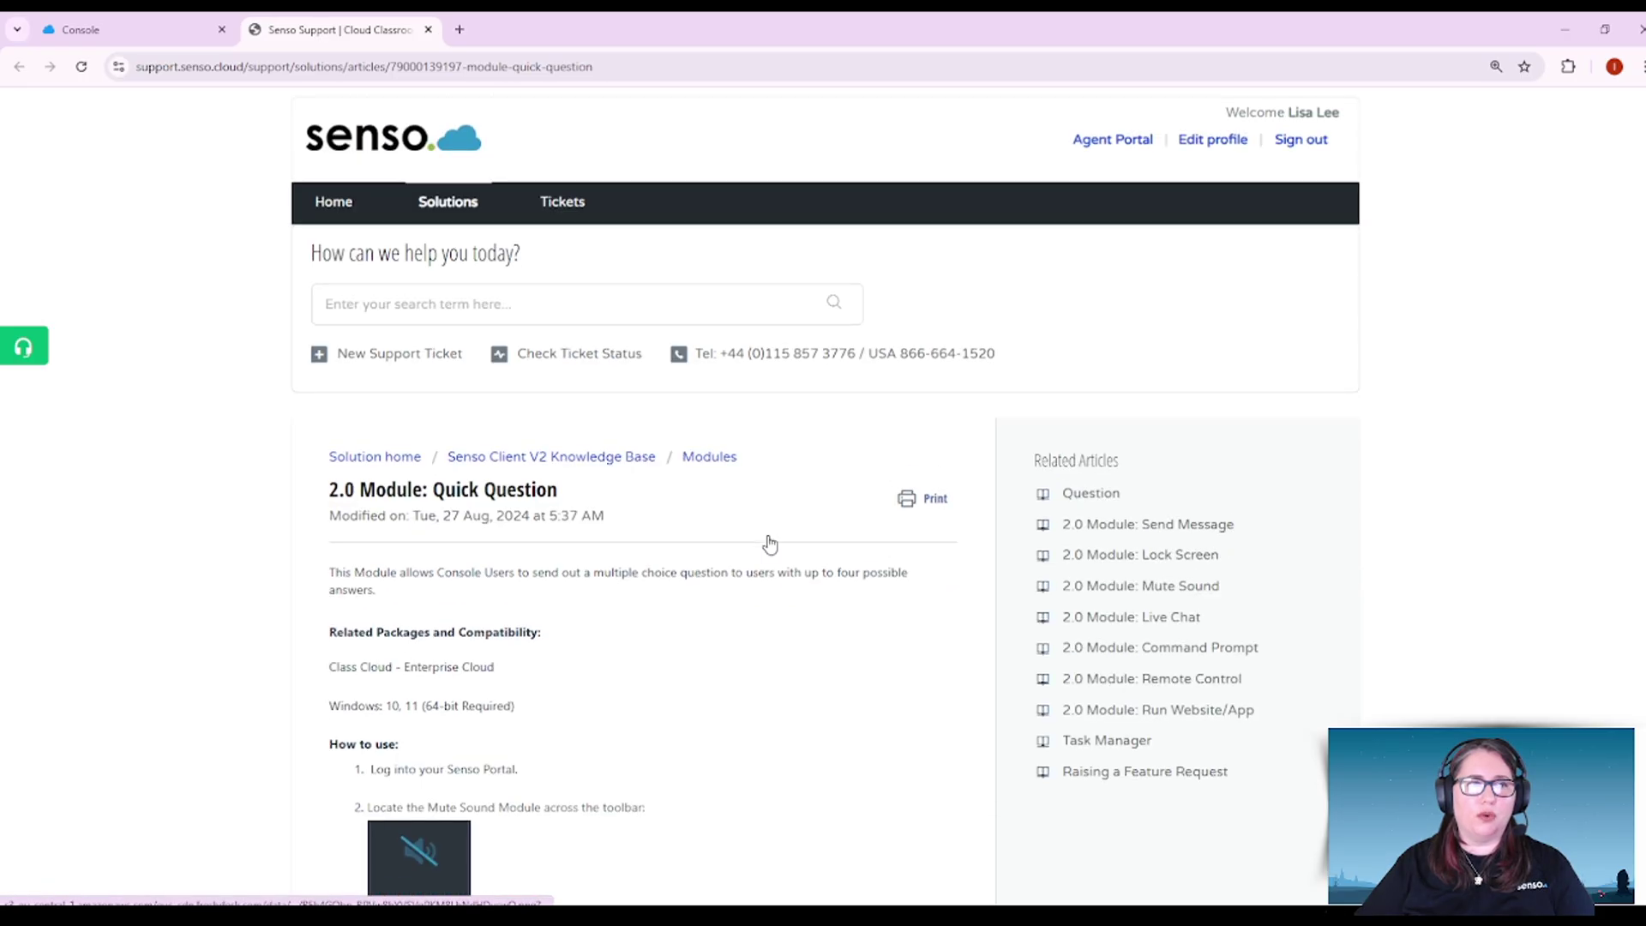
Copy the article's URL from the browser address bar.
click(652, 62)
right_click(653, 63)
click(674, 221)
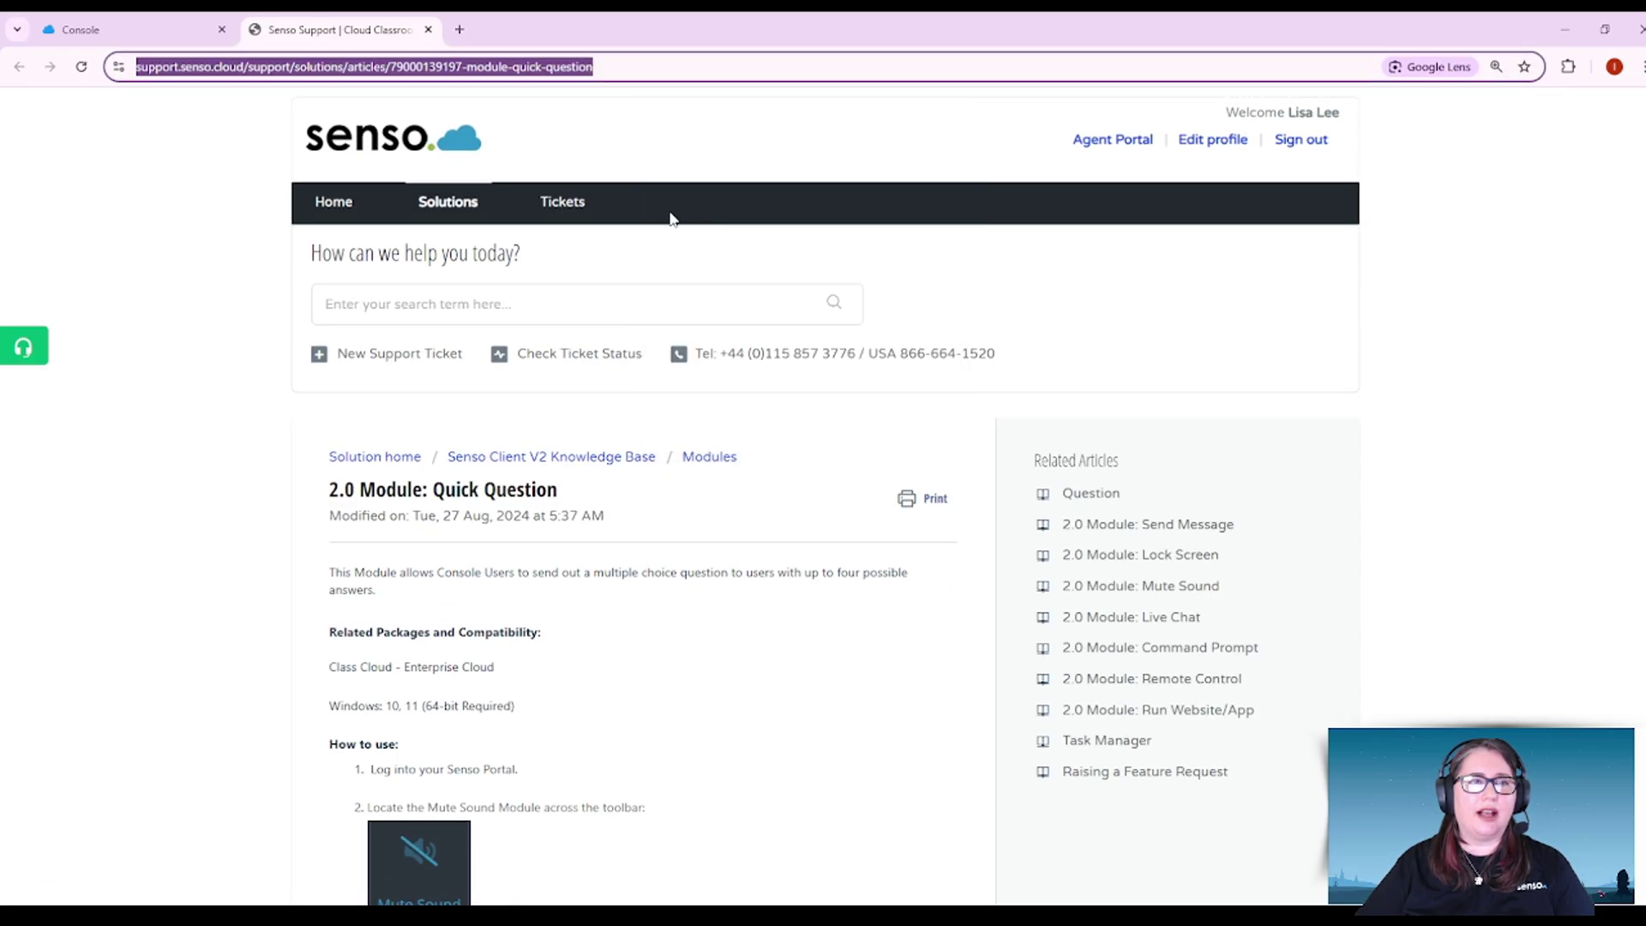
Back in the console, close the Quick Question form and lock all devices' screens.
click(169, 28)
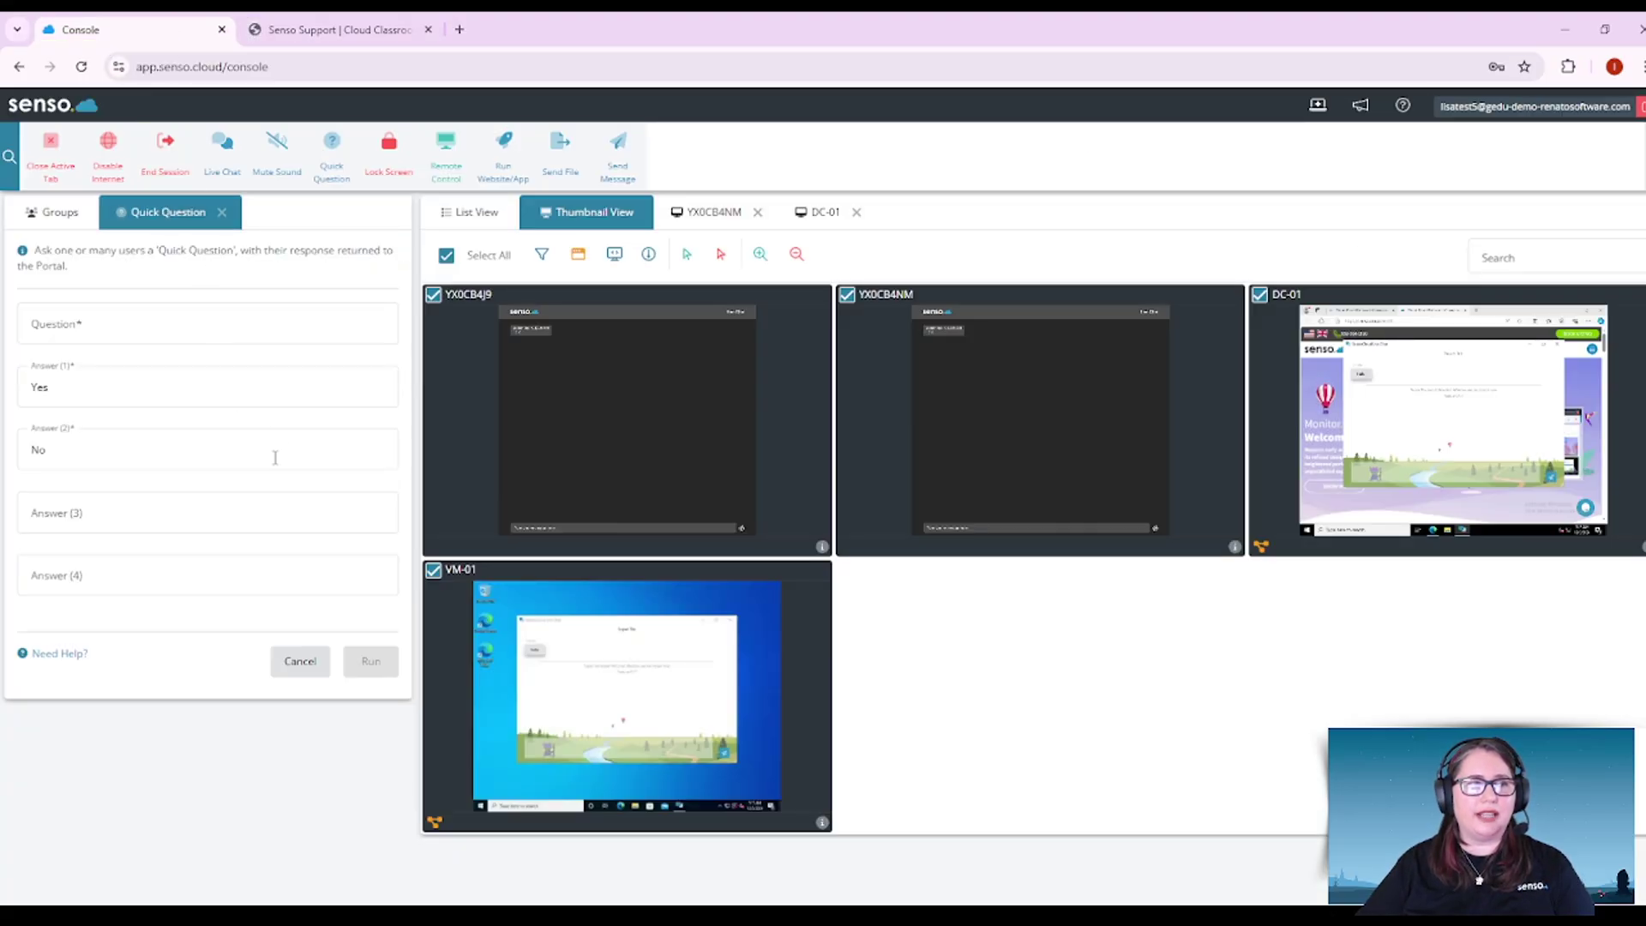
click(222, 213)
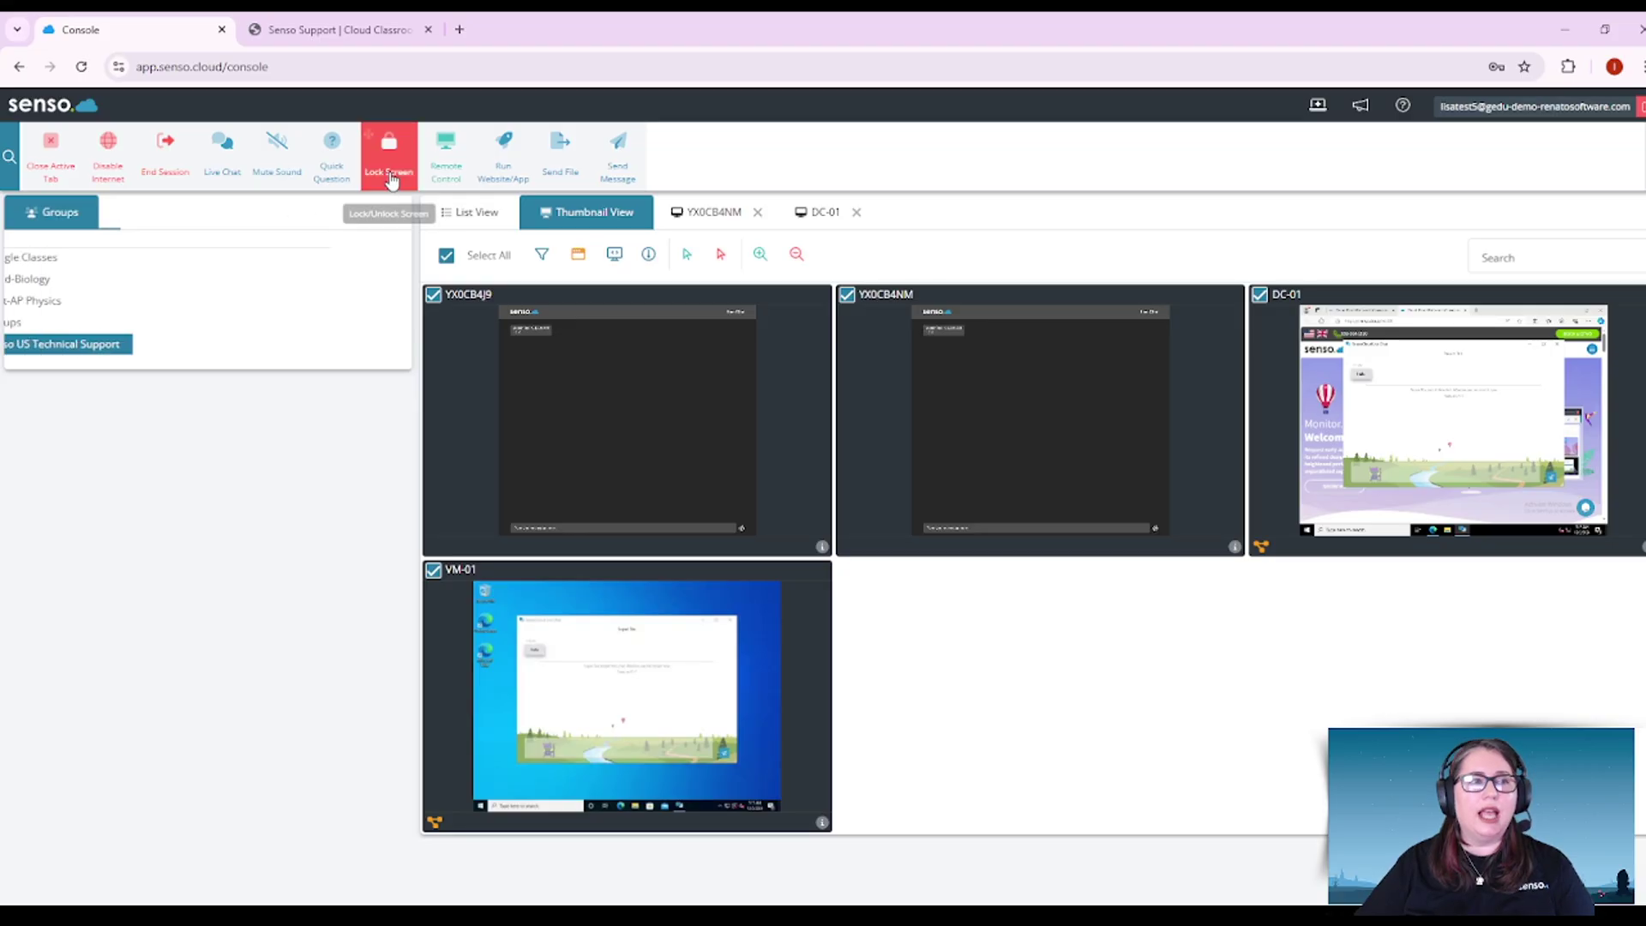
click(389, 150)
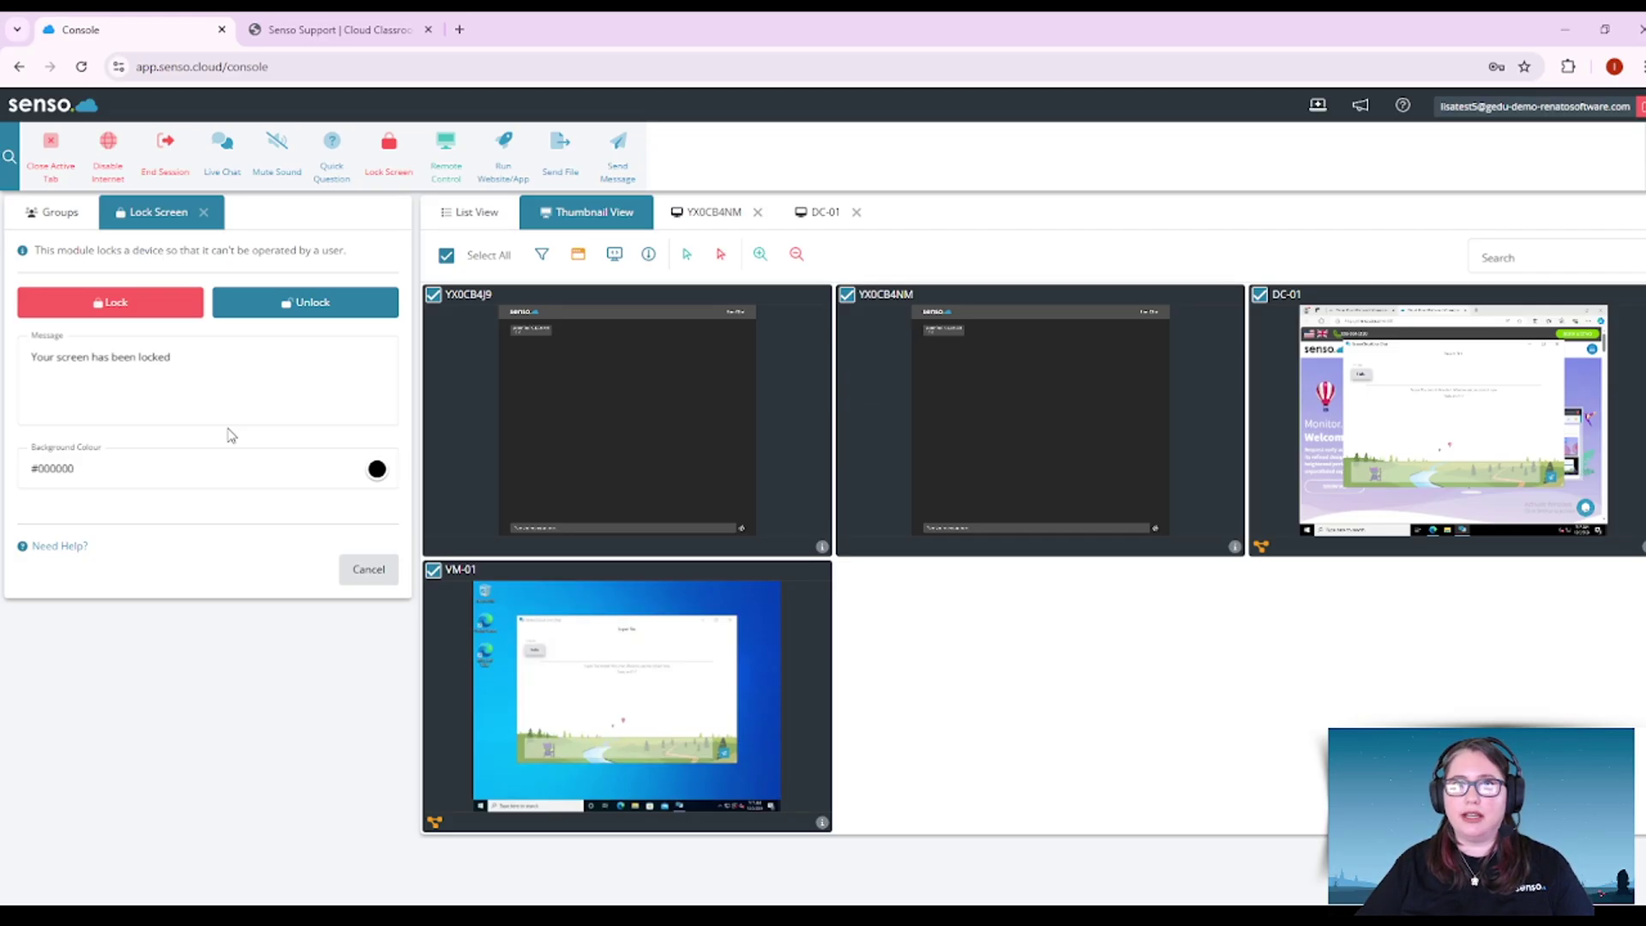
click(161, 313)
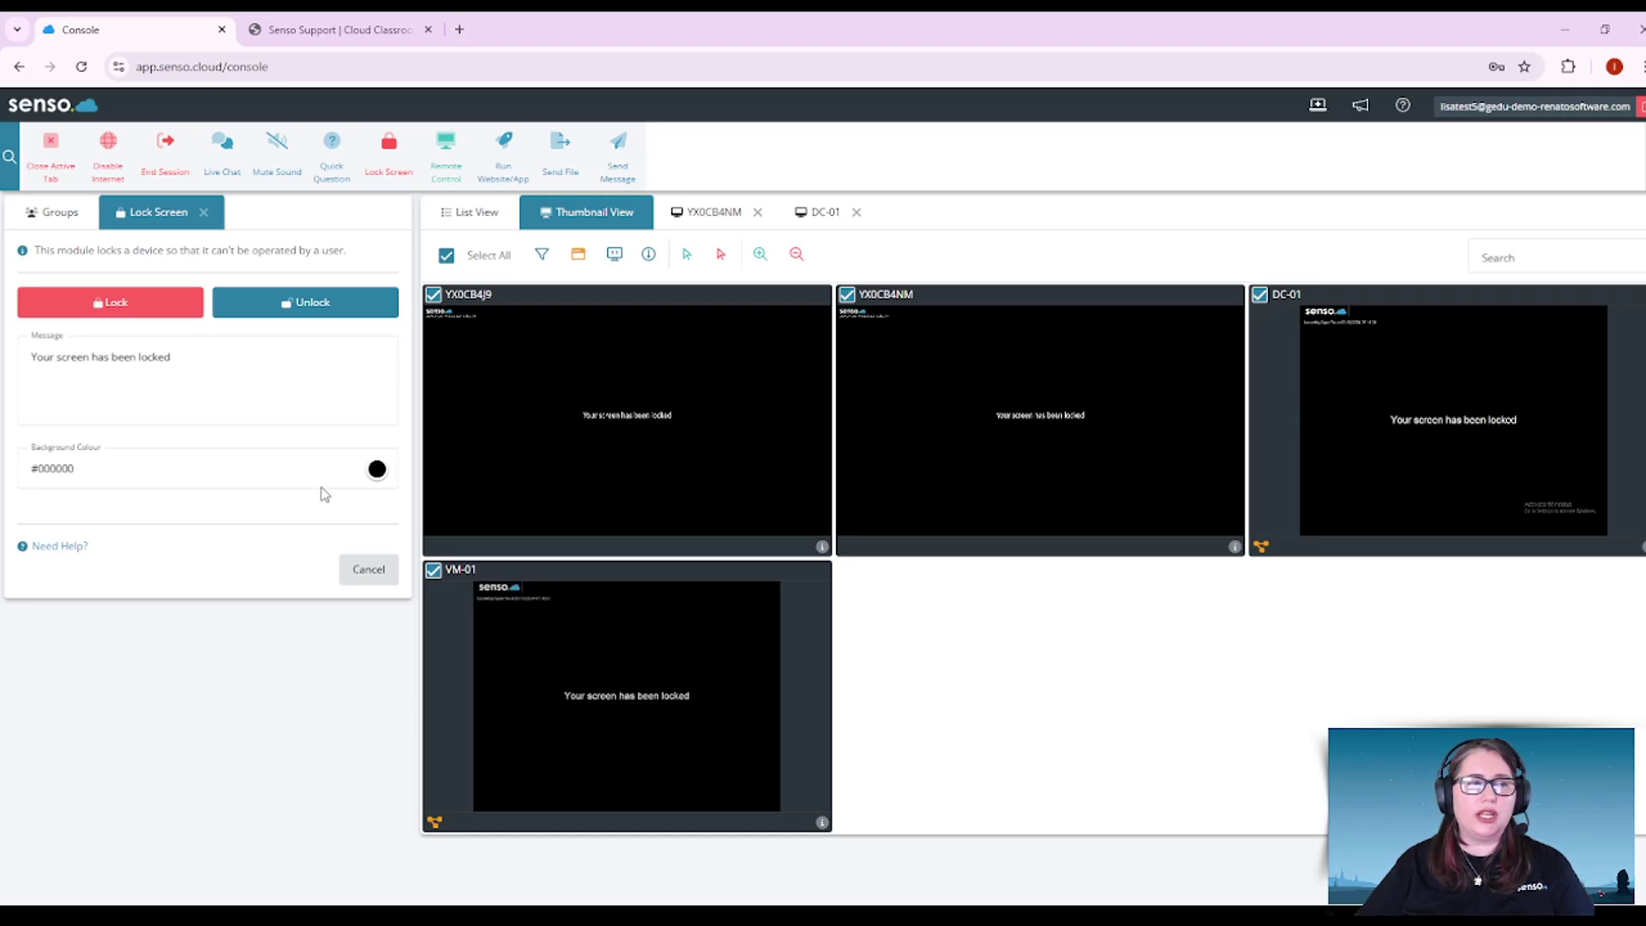
Browse the lock-screen background colours without changing them, then close the lock options.
click(377, 470)
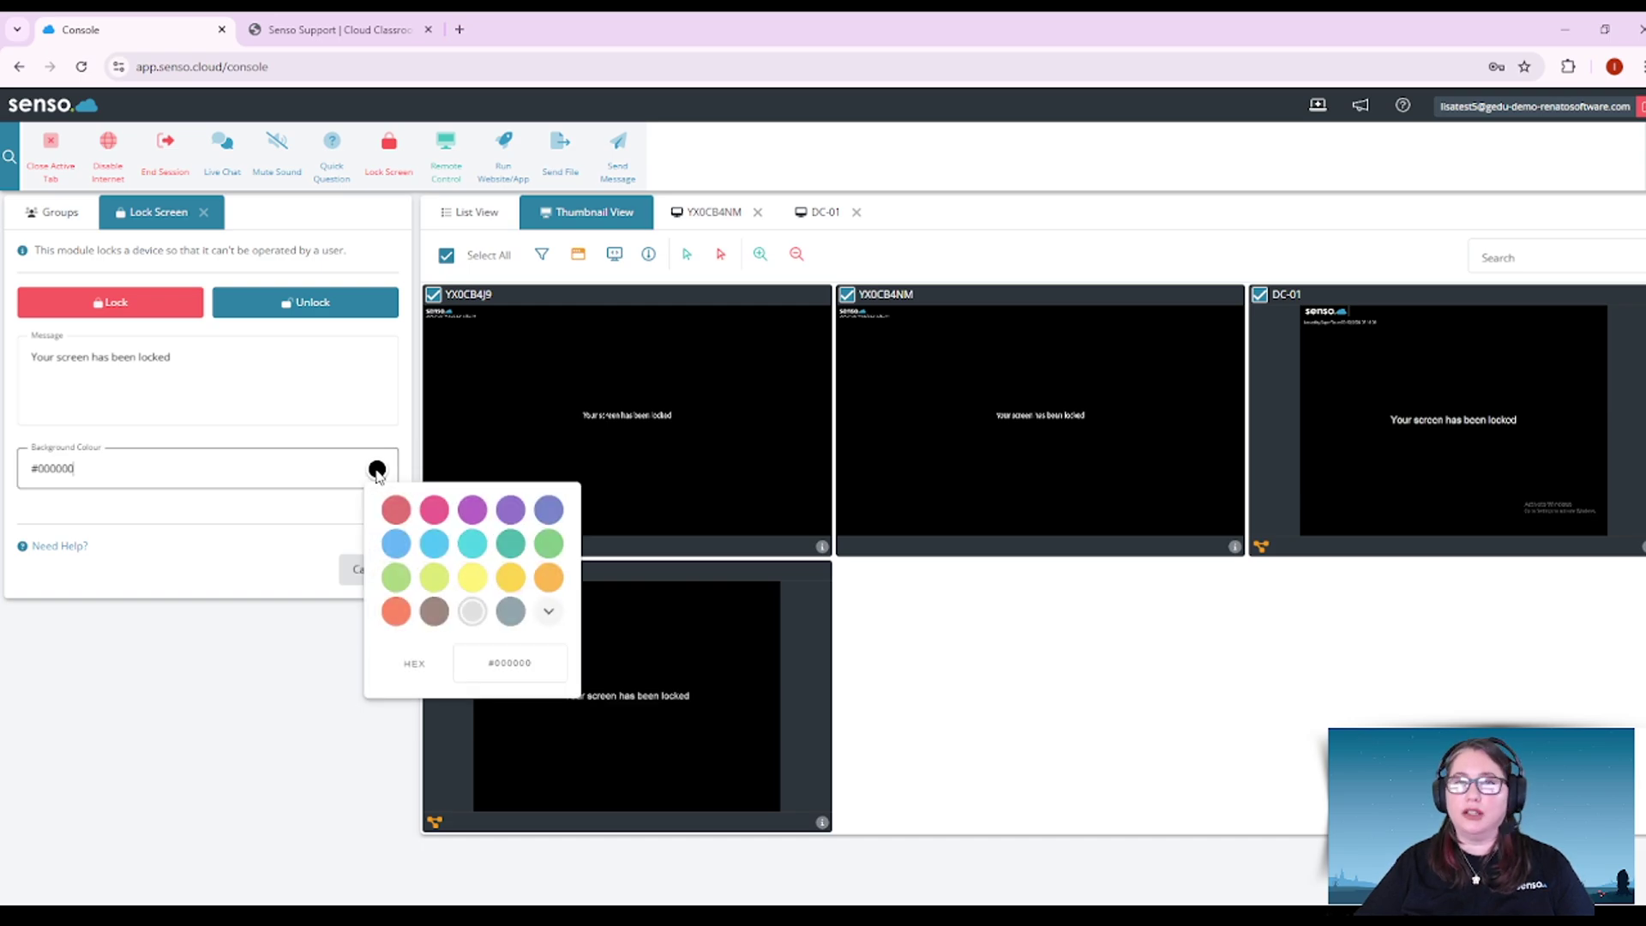
click(249, 570)
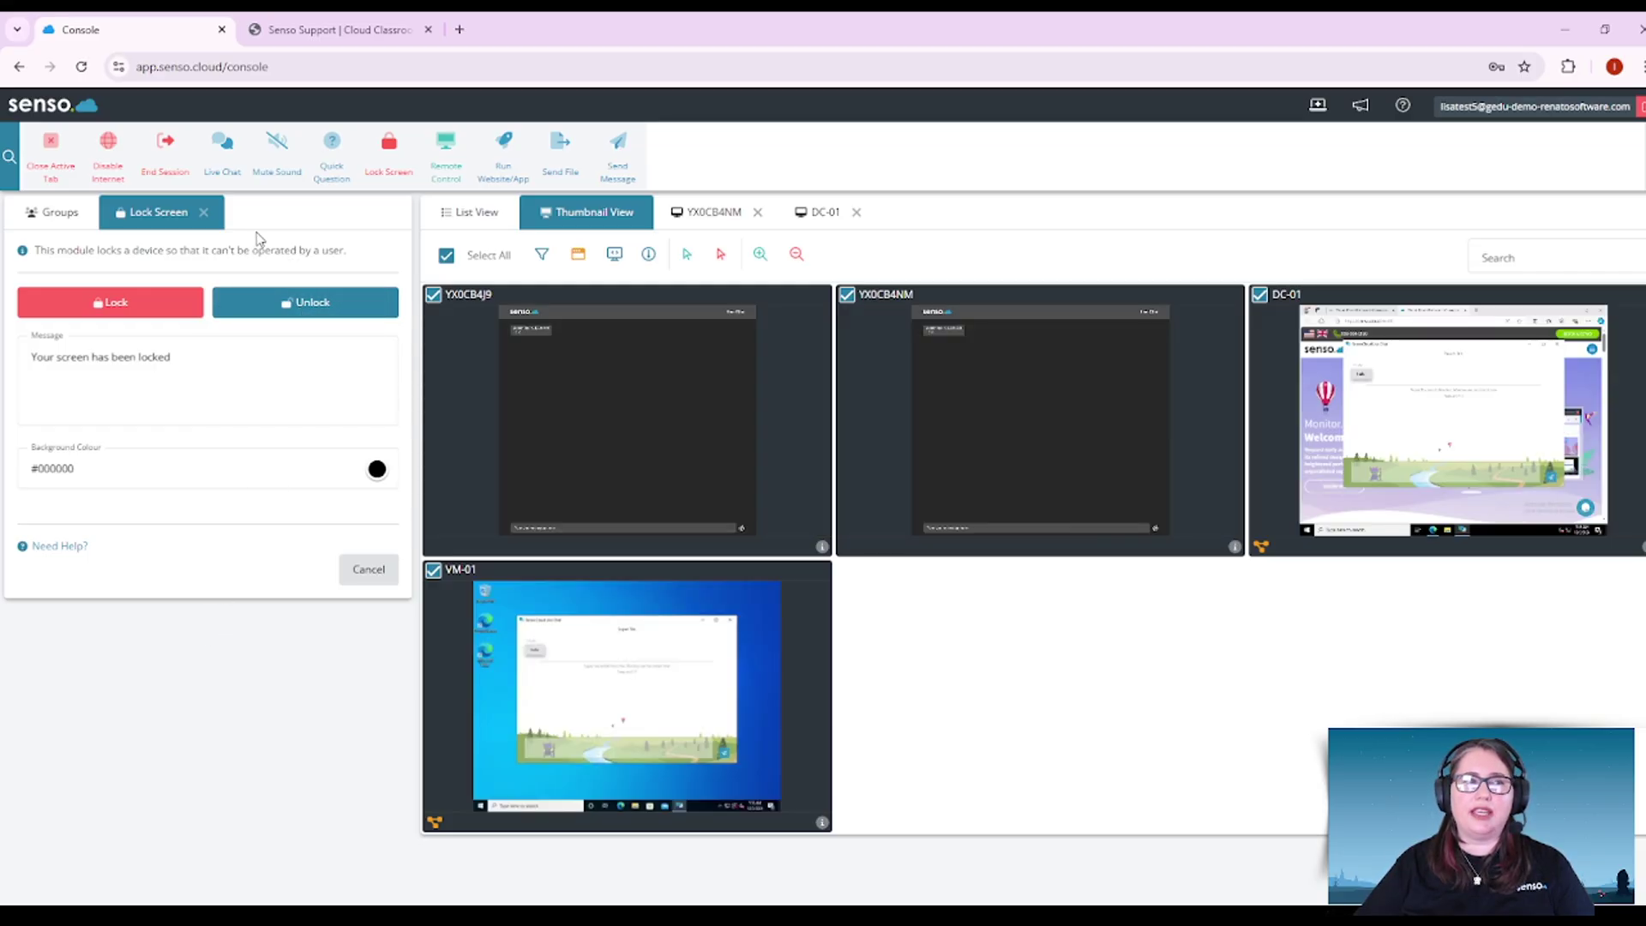
click(204, 213)
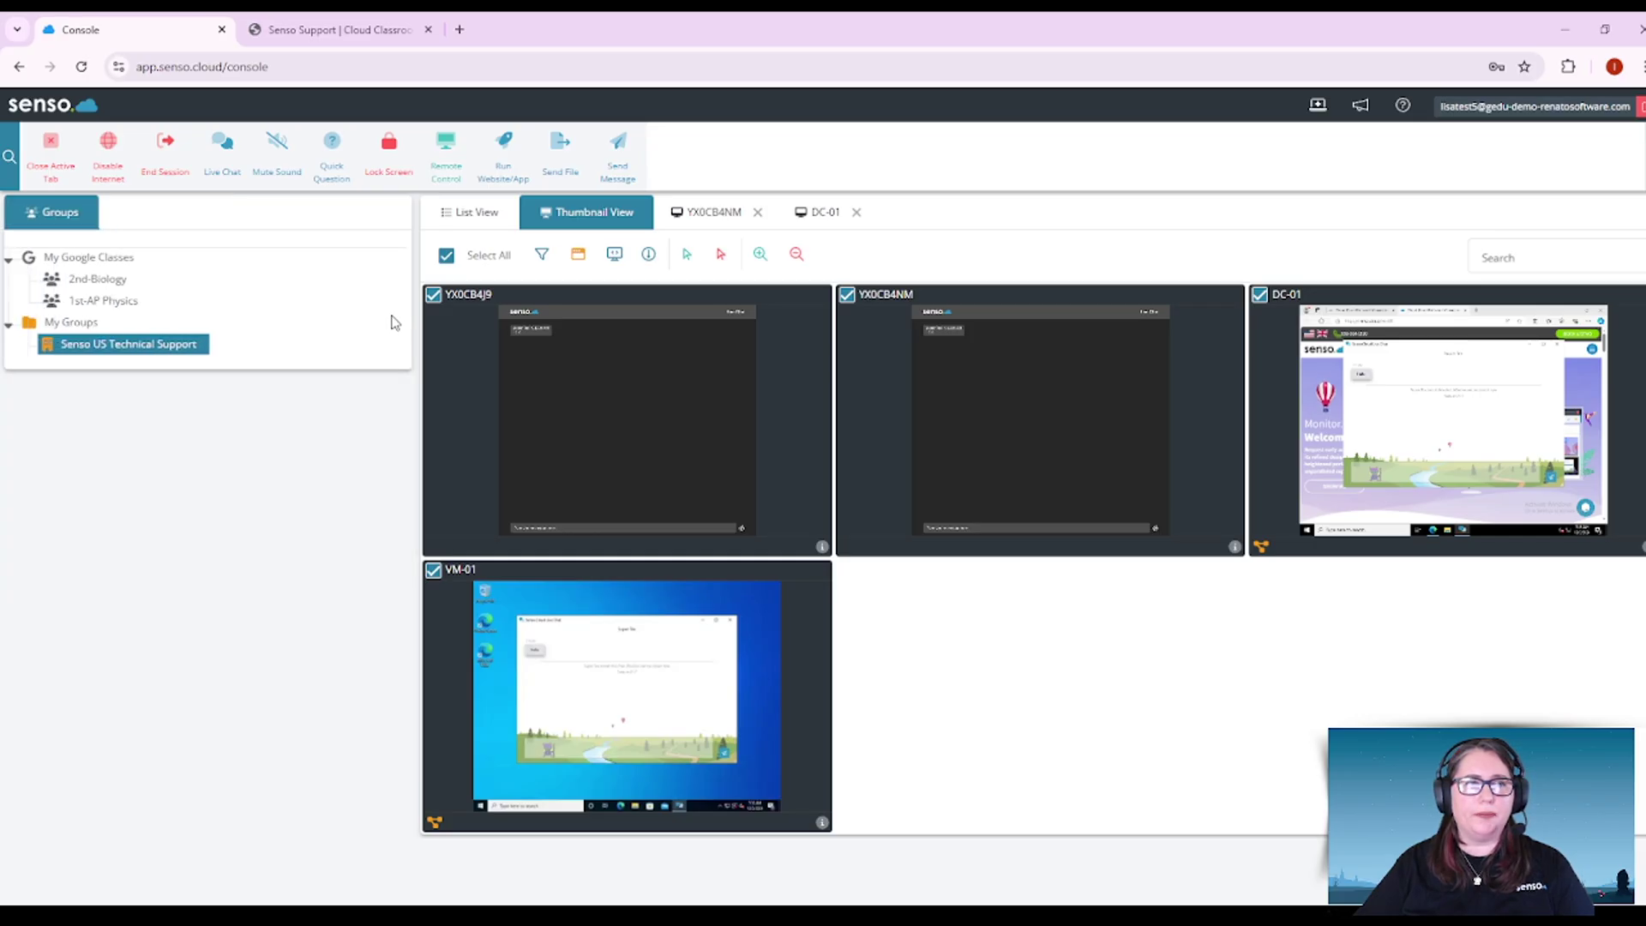
View DC-01 under remote control, return to thumbnails, and start Run Website/App.
click(461, 169)
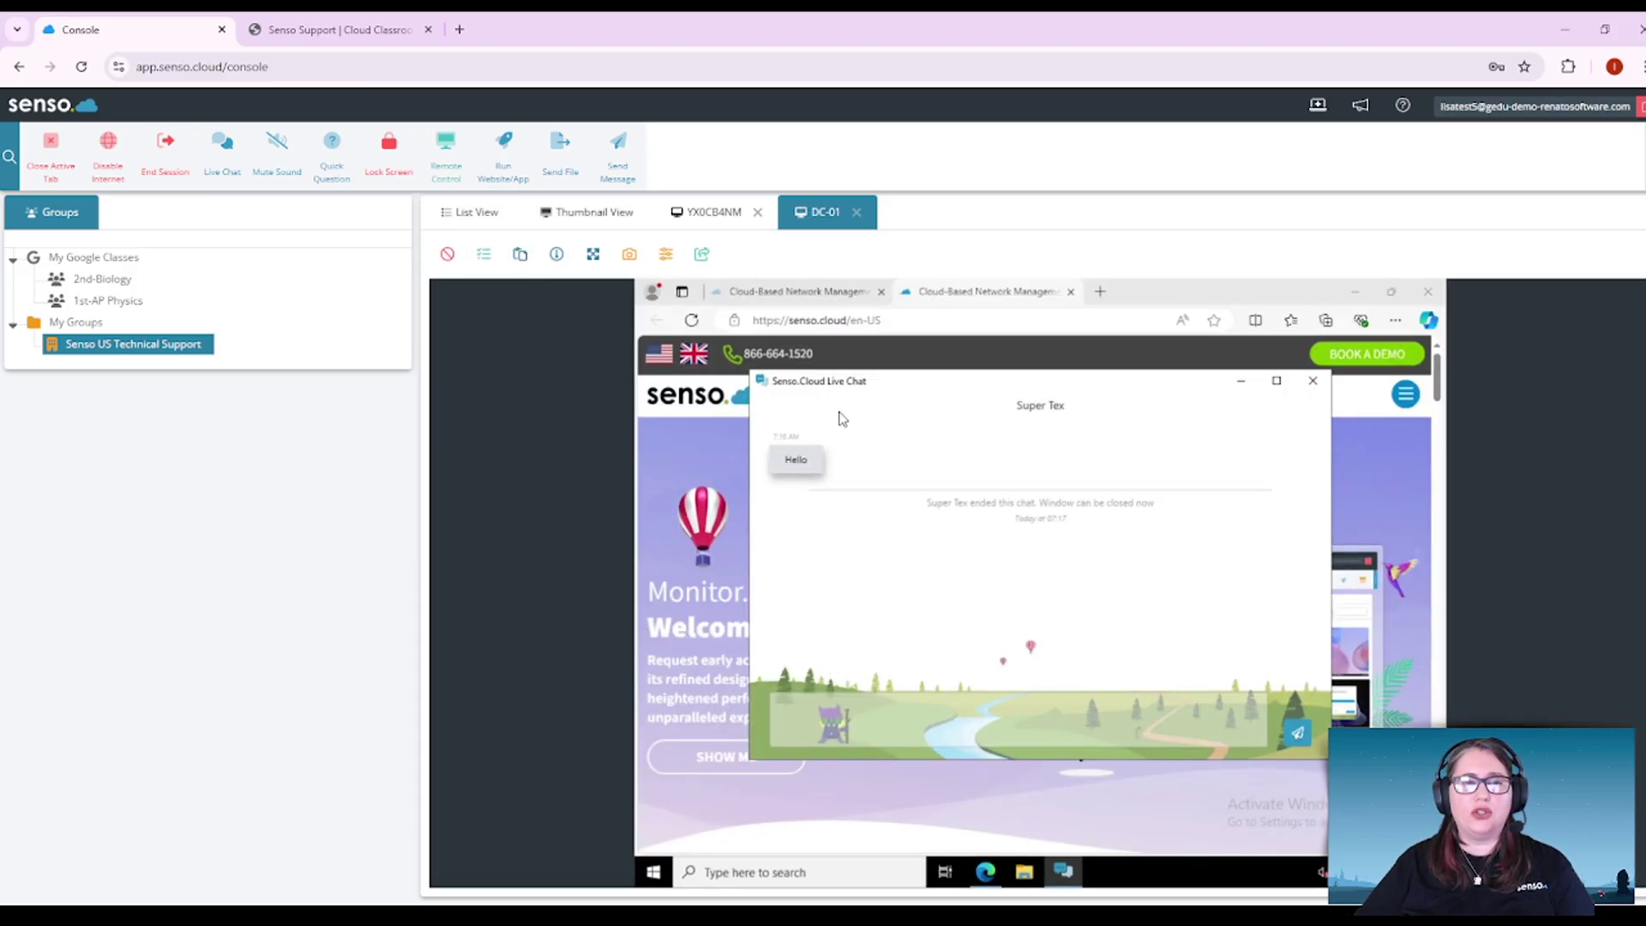
click(619, 213)
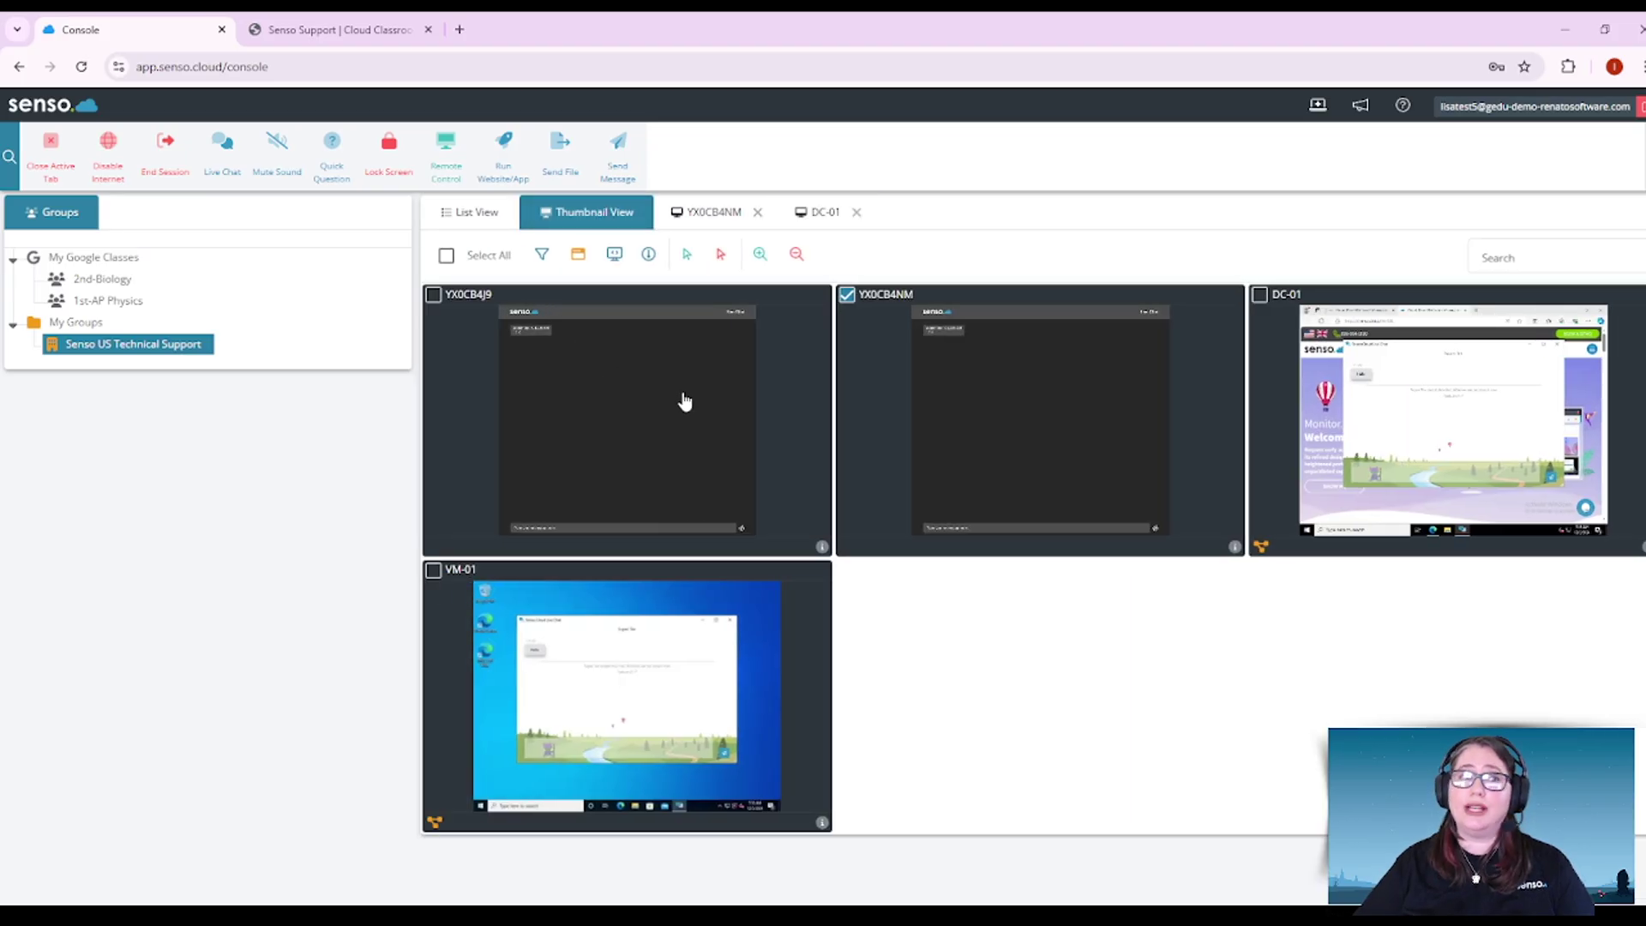
click(503, 163)
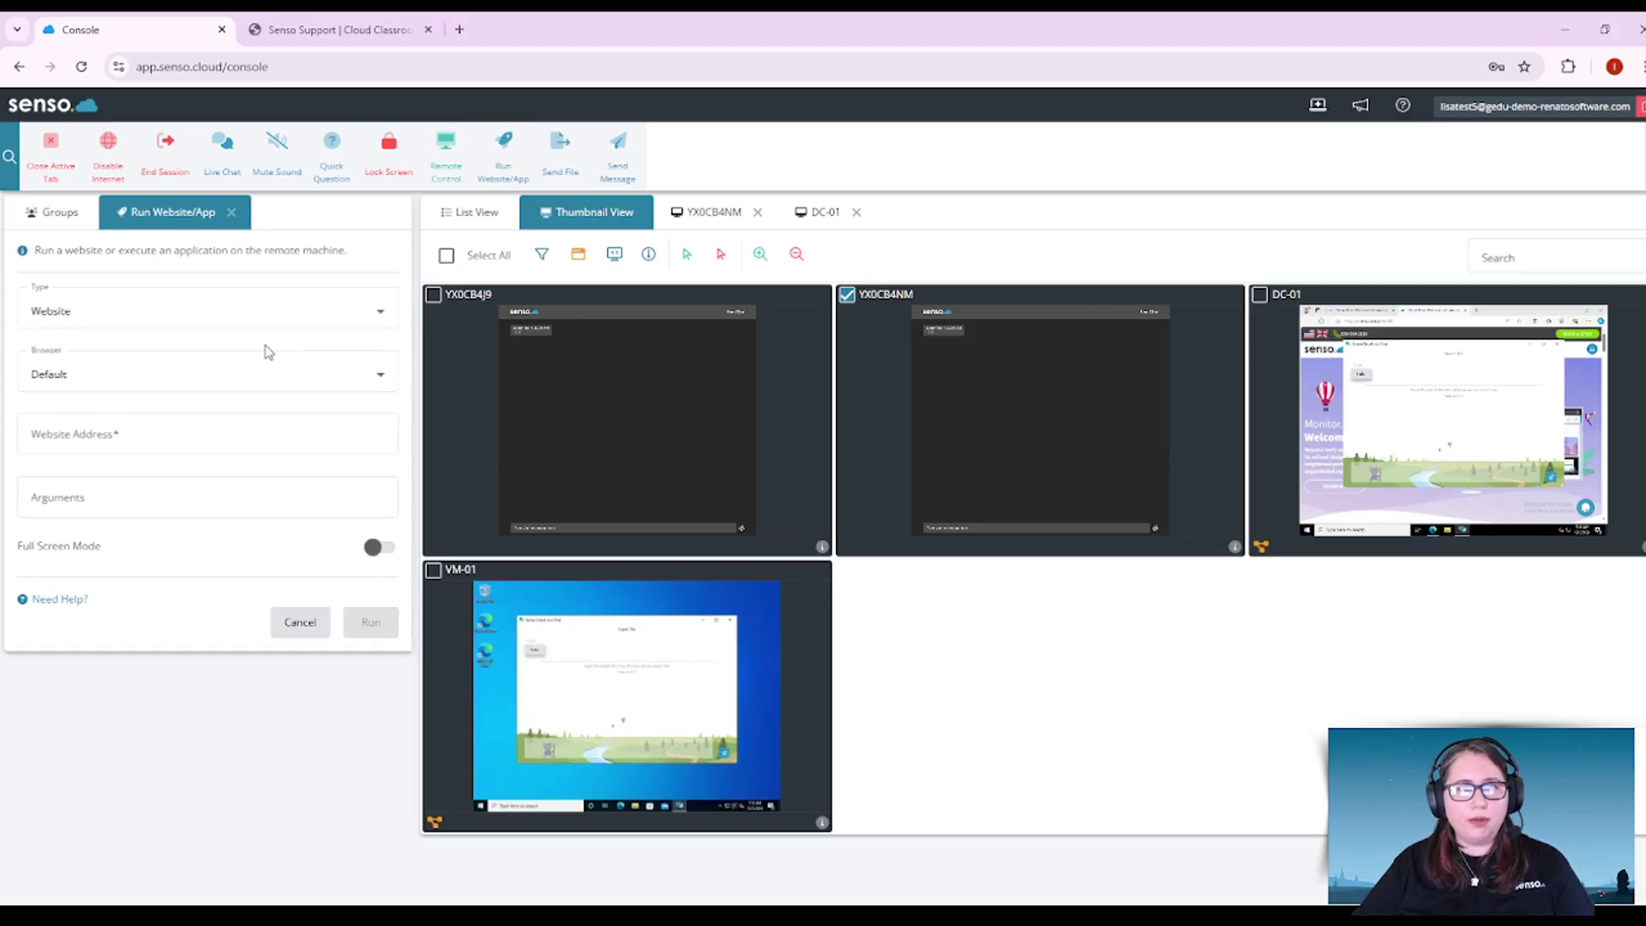
Select all four devices and keep the browser set to Default.
click(446, 256)
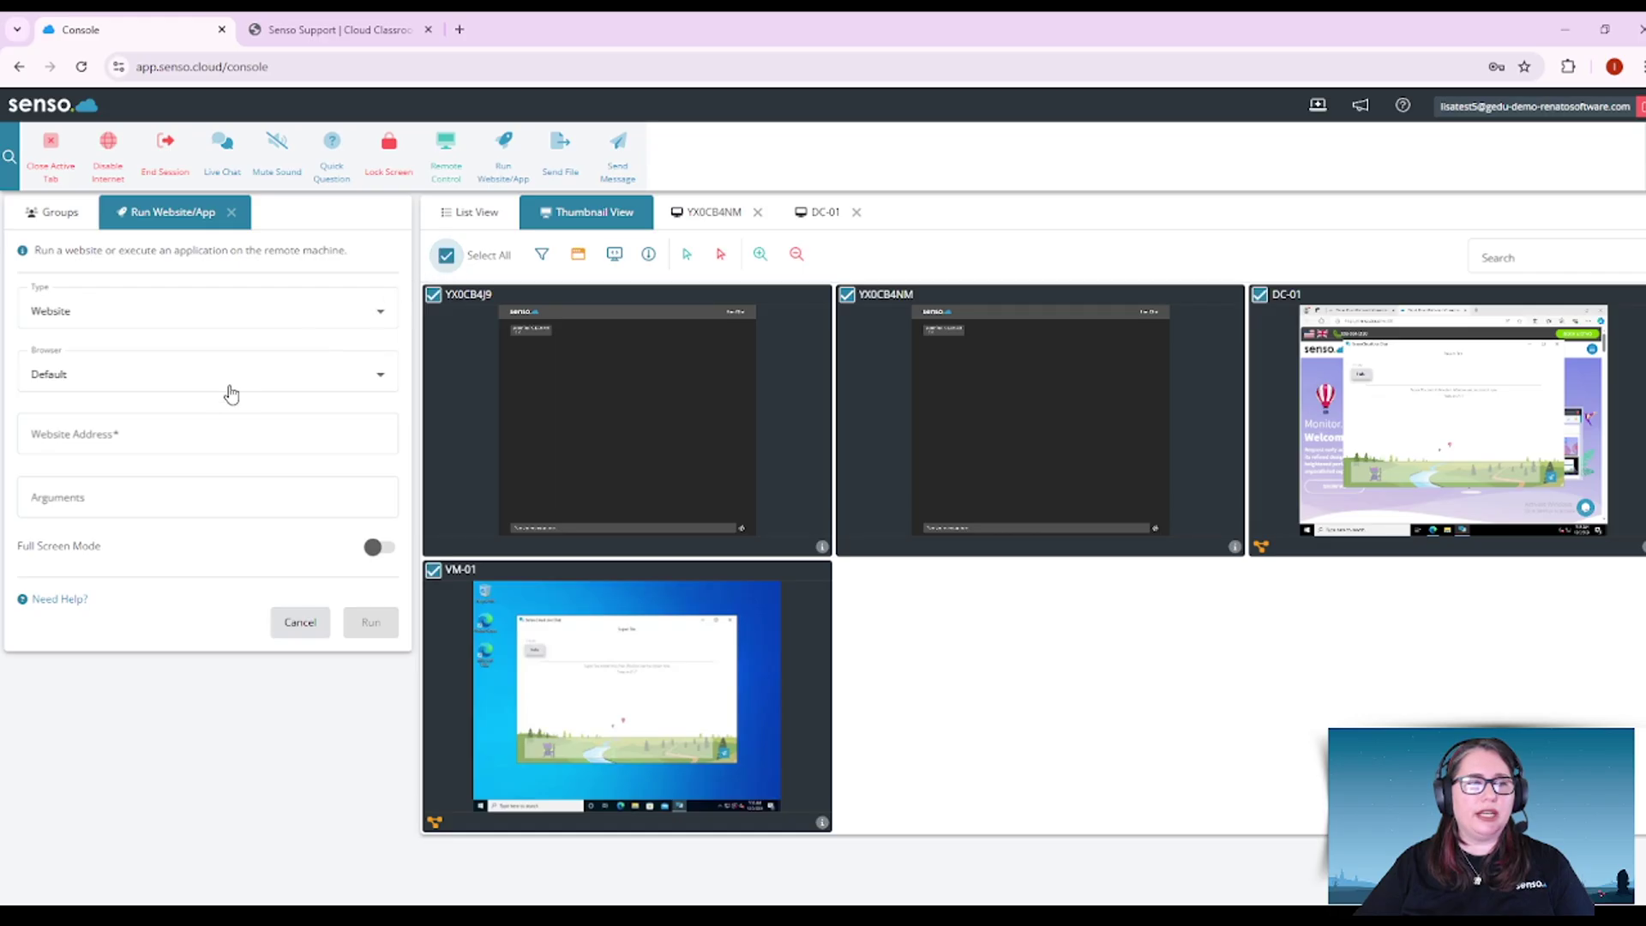
click(174, 377)
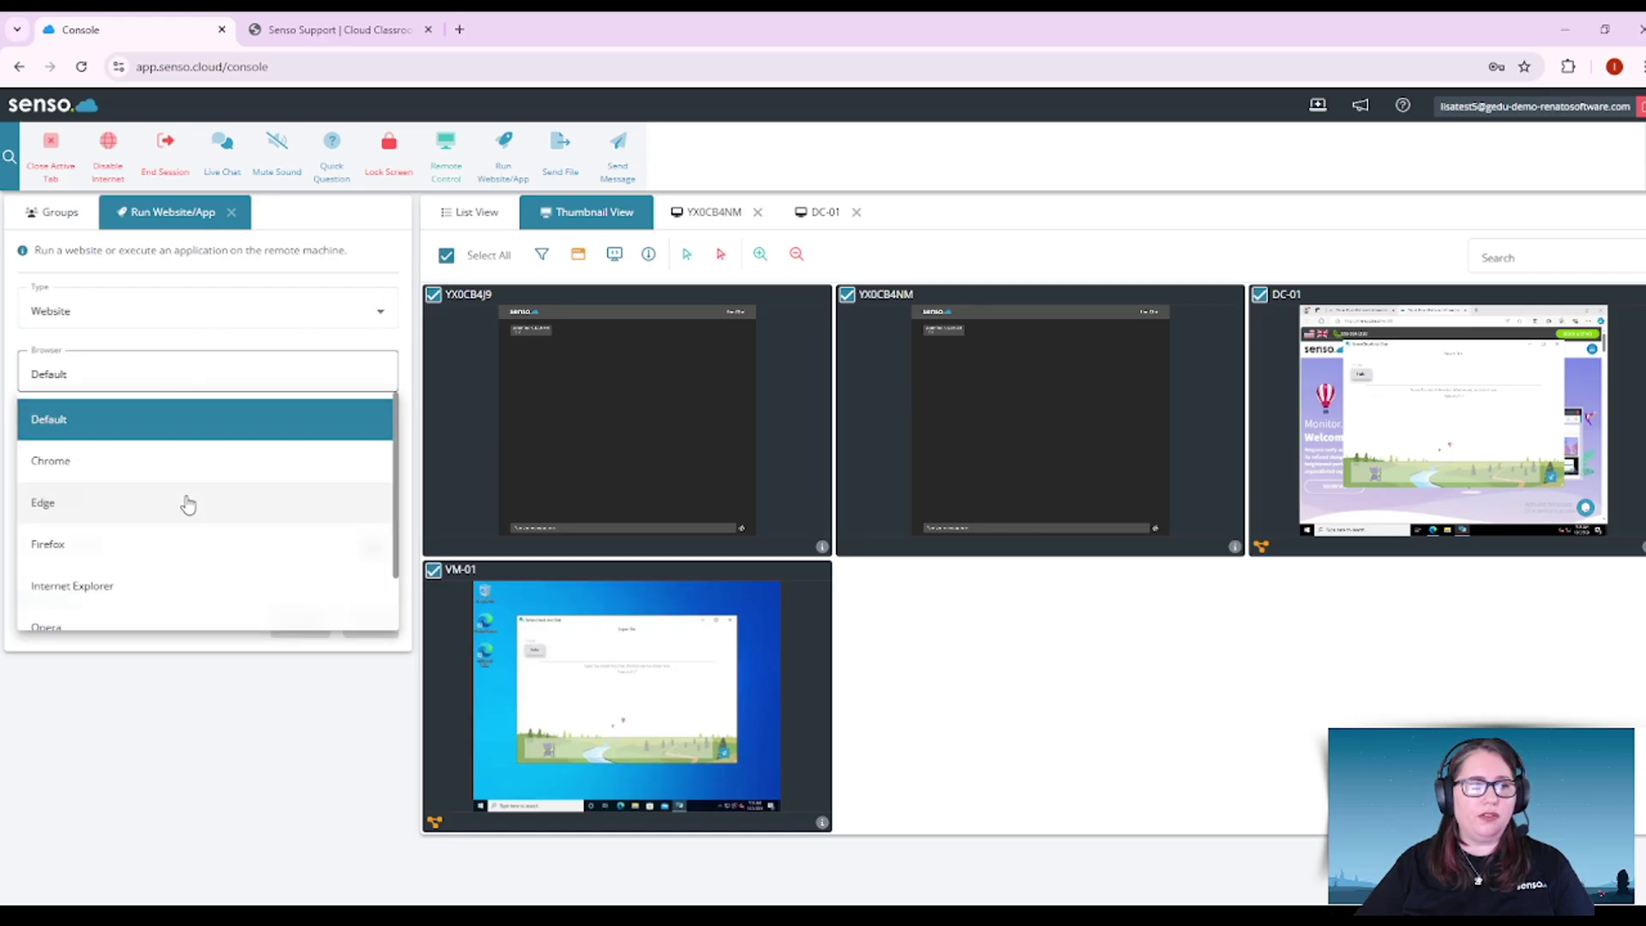
scroll(187, 504, down, 1)
scroll(185, 504, up, 1)
scroll(155, 481, down, 1)
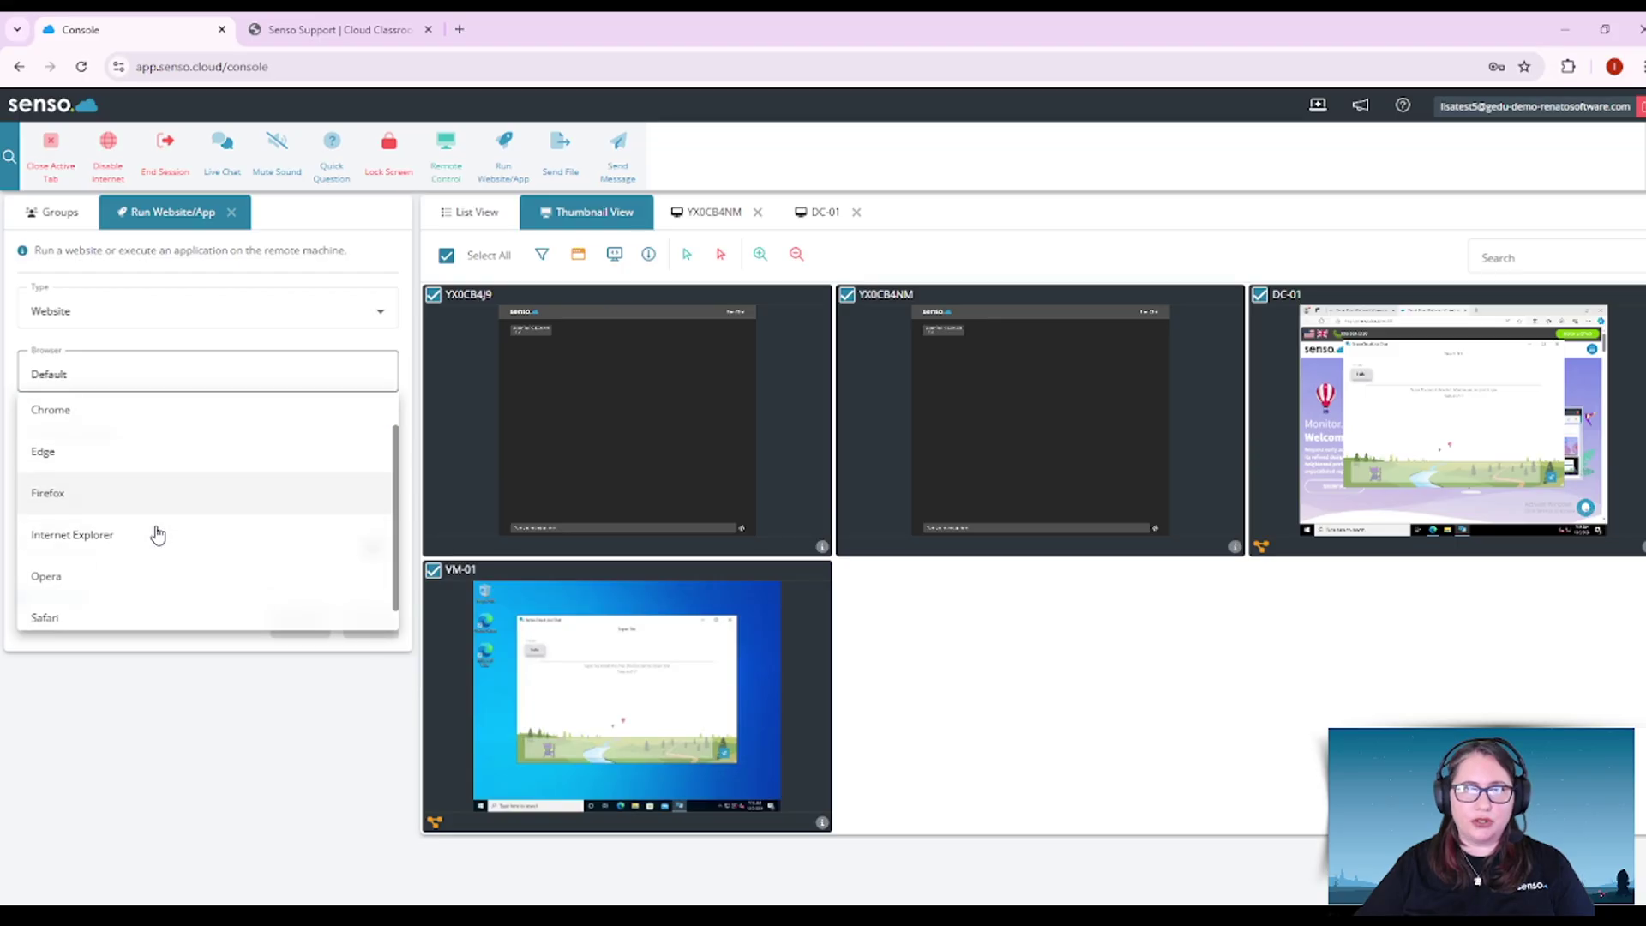
click(165, 759)
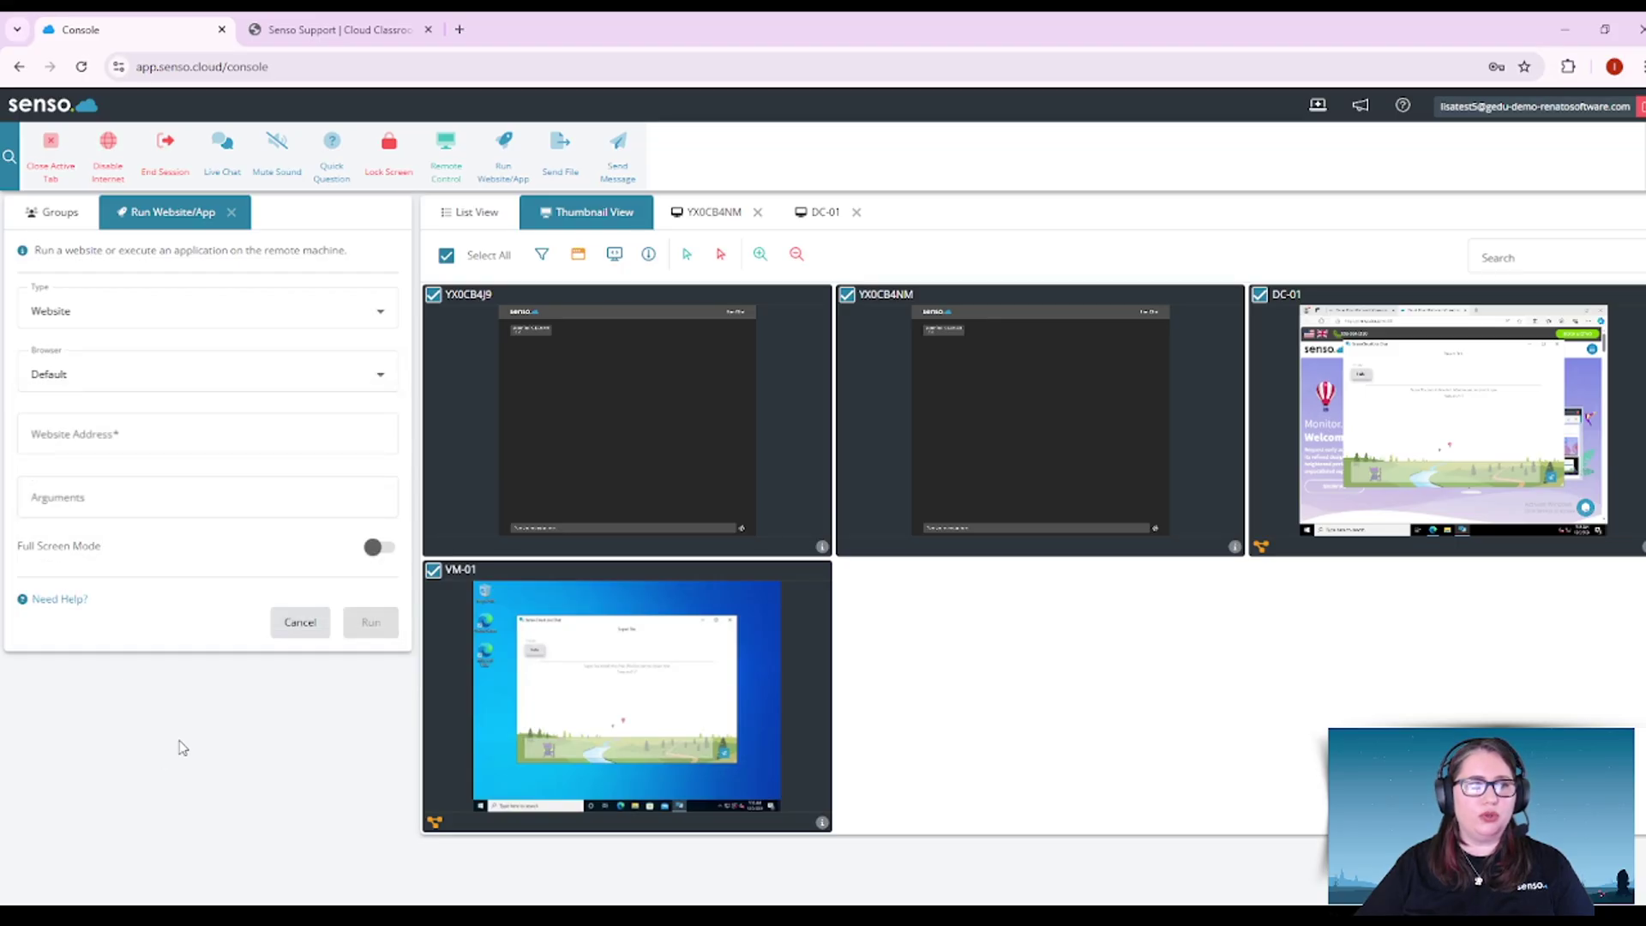
Paste the Quick Question article URL as the website address and run it.
right_click(68, 437)
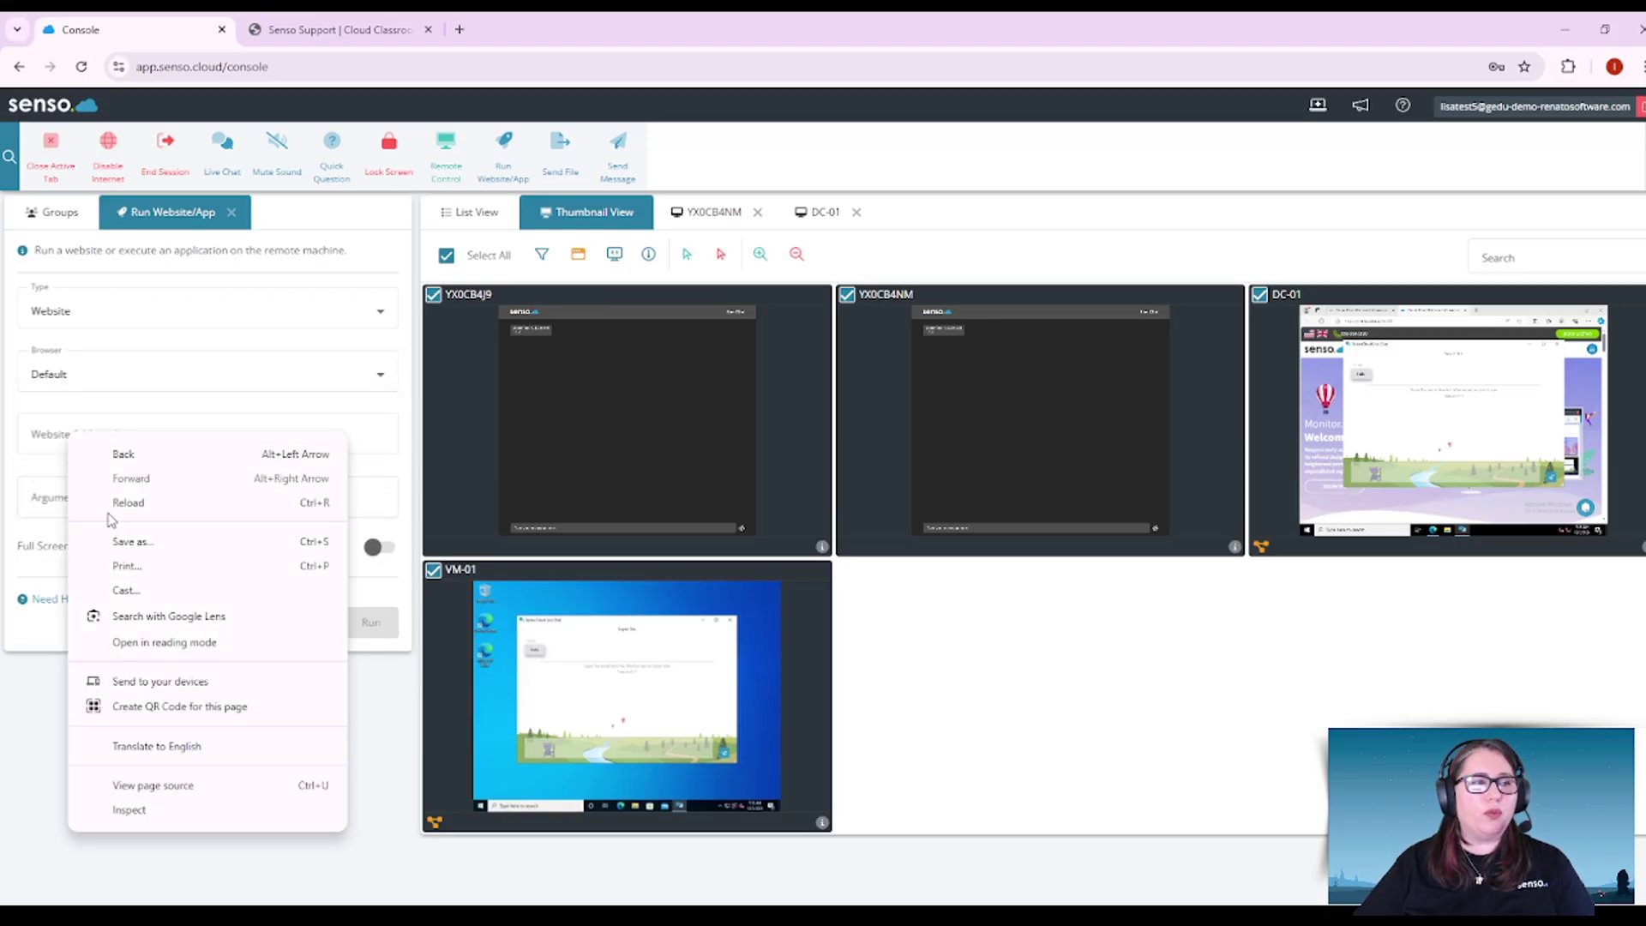
right_click(51, 433)
click(101, 600)
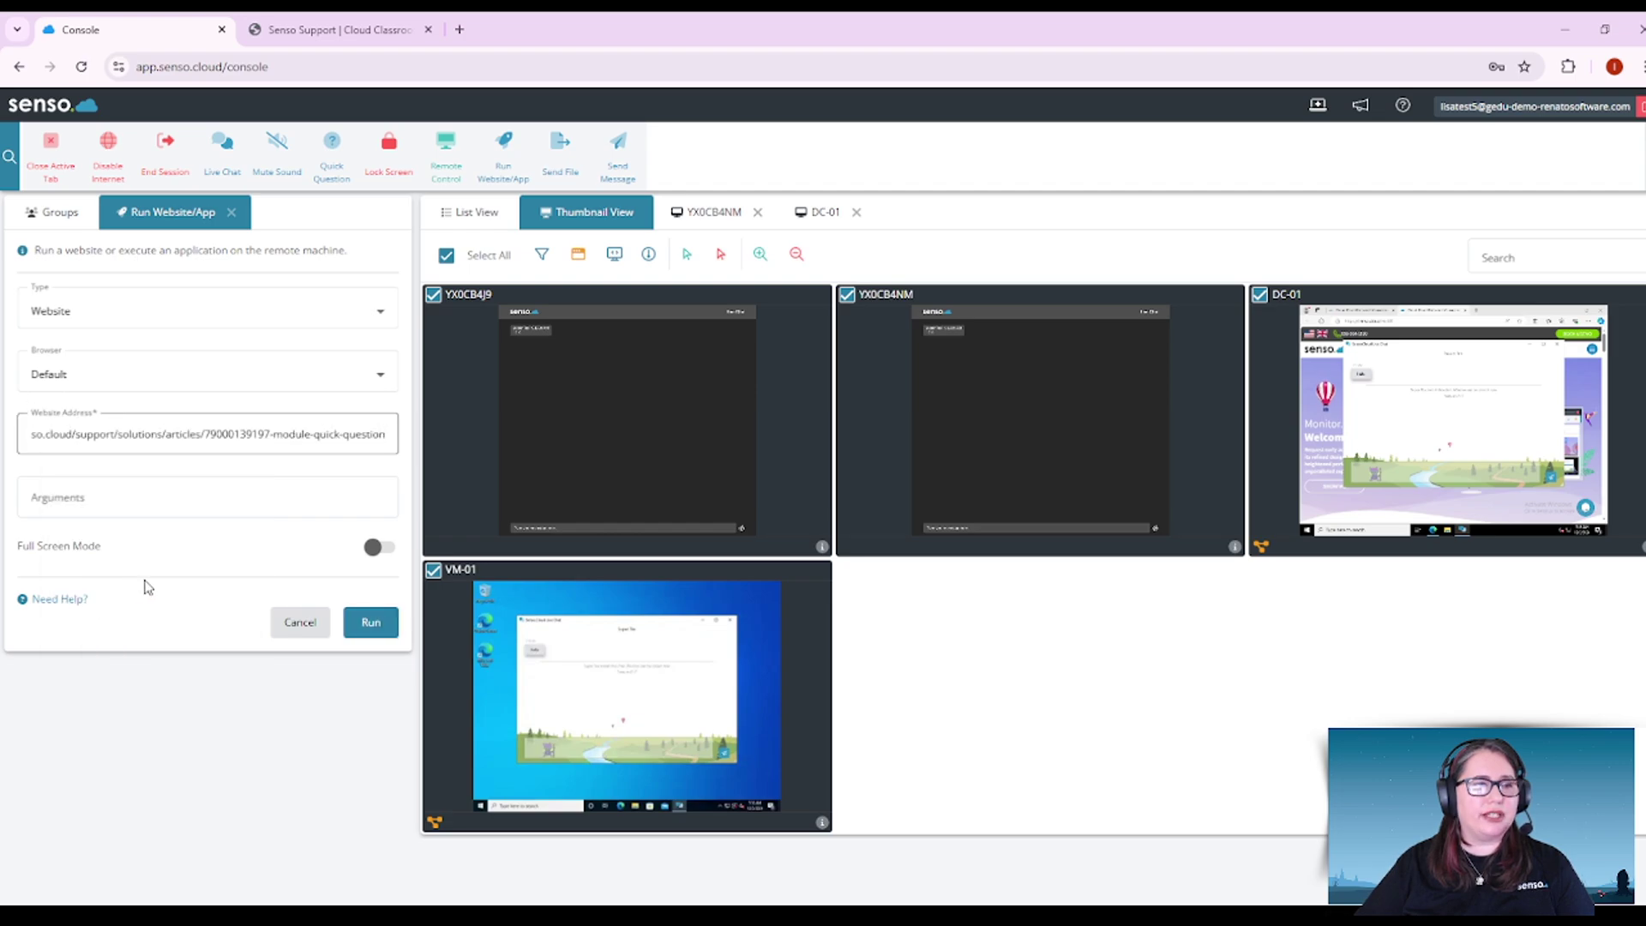
click(370, 625)
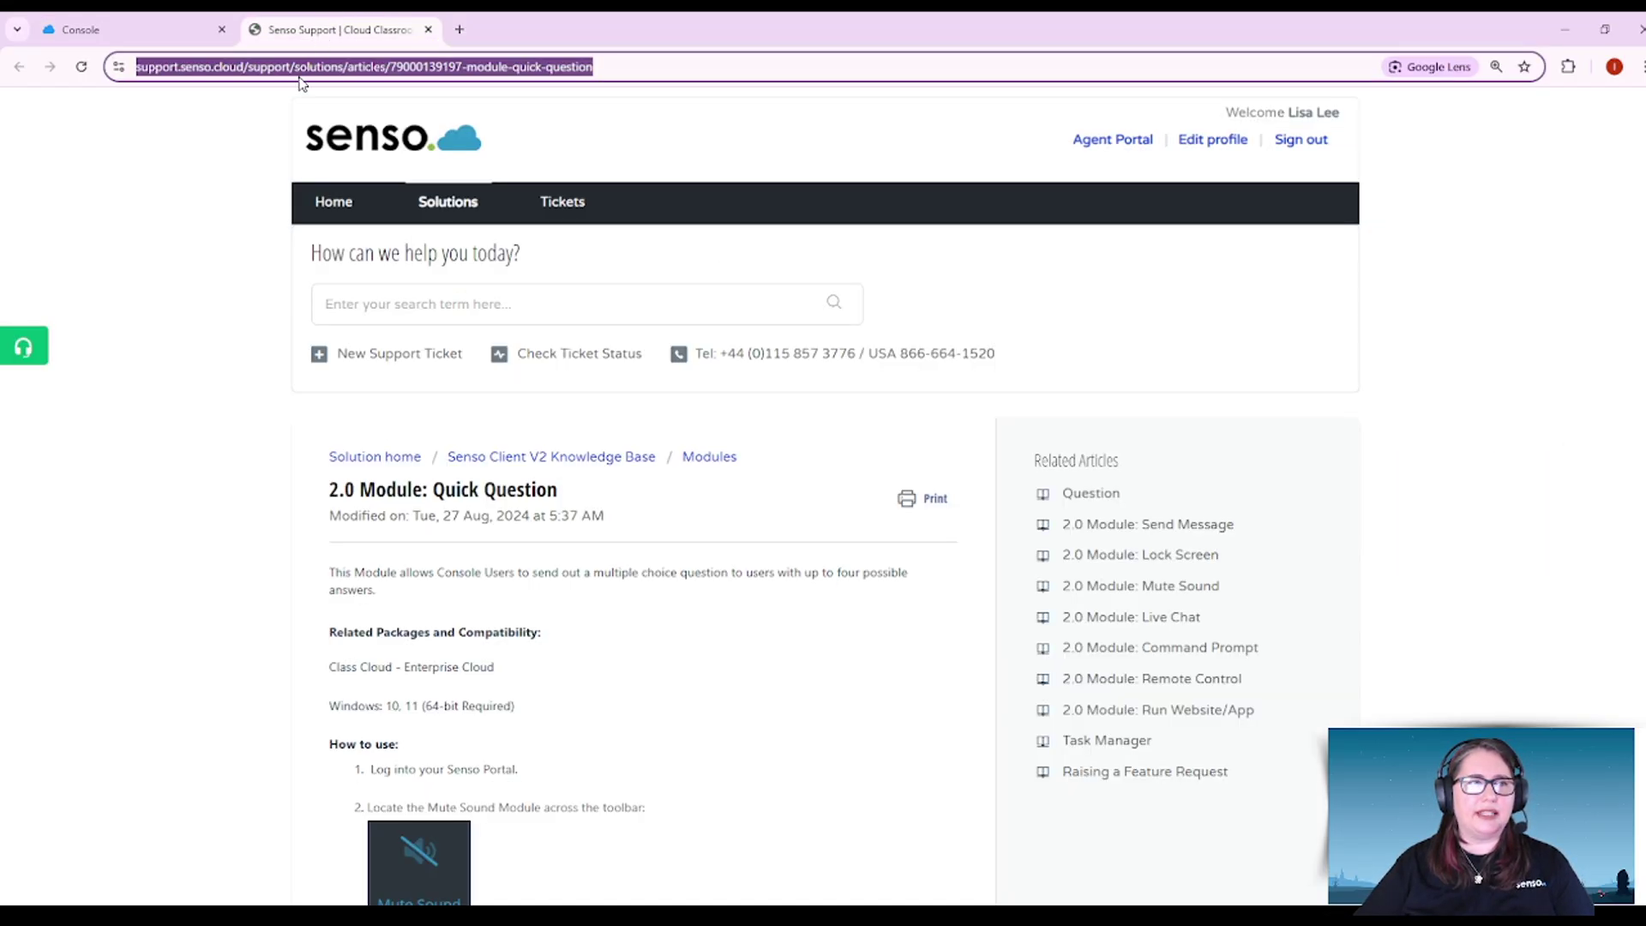
Load code.org in the Senso Support browser tab.
click(339, 29)
text(code.org)
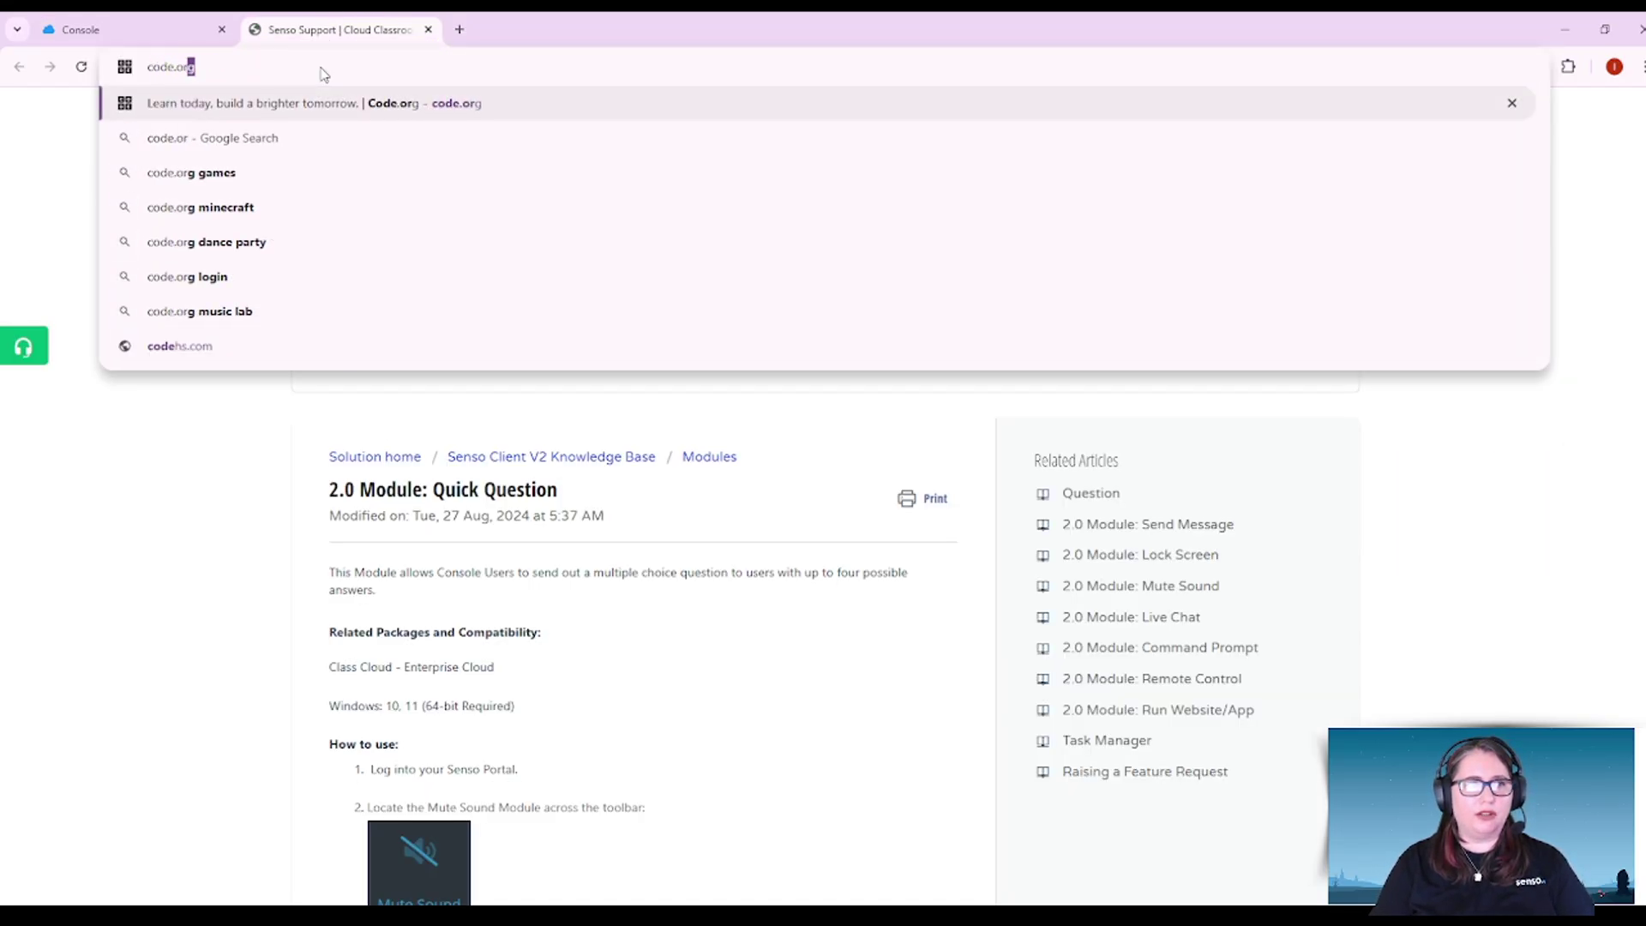
key(Return)
Copy the code.org URL and go back to the console's website address field.
click(320, 69)
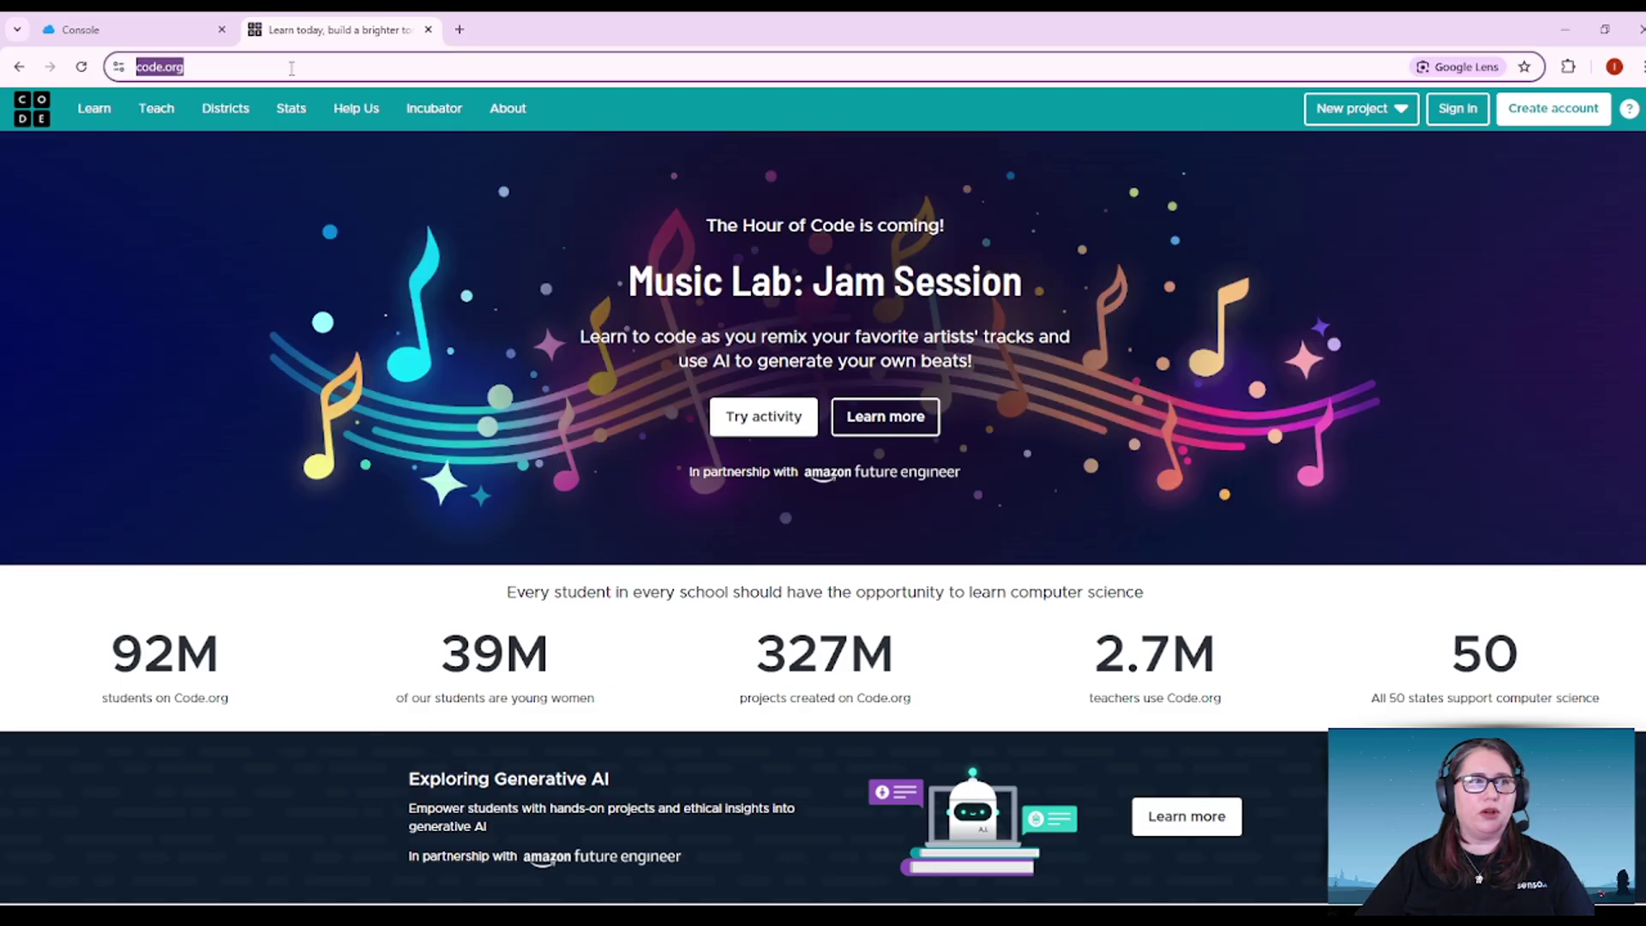
right_click(291, 70)
click(345, 233)
click(180, 29)
click(25, 426)
Discard the old website form and start a fresh Run Website/App launch.
click(376, 436)
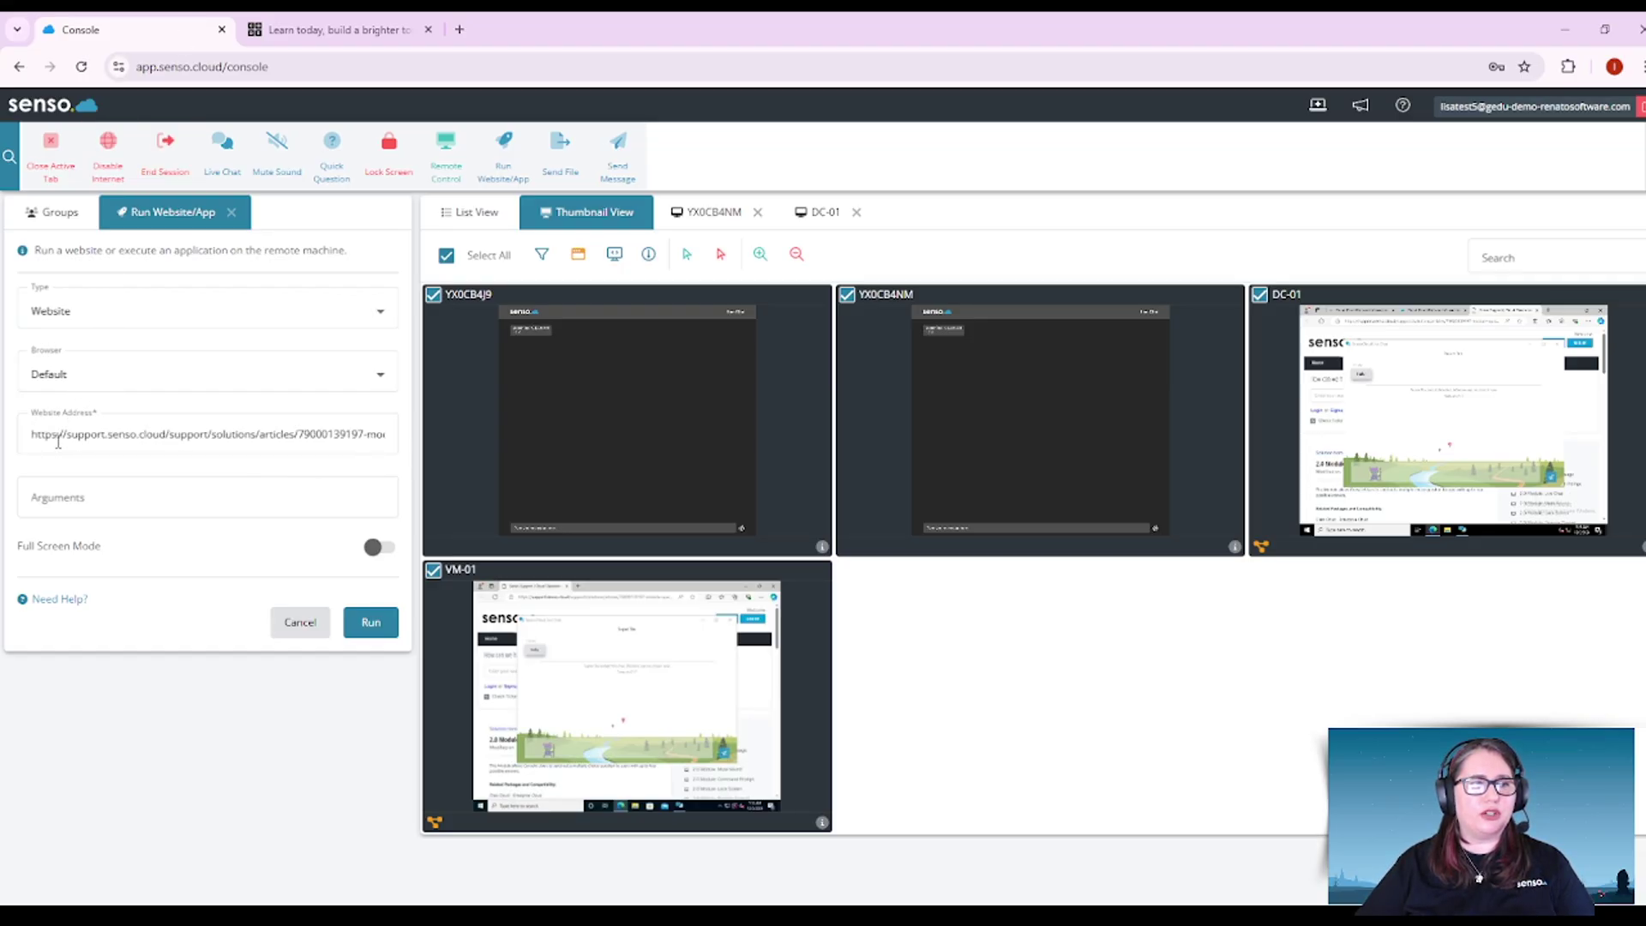
click(319, 623)
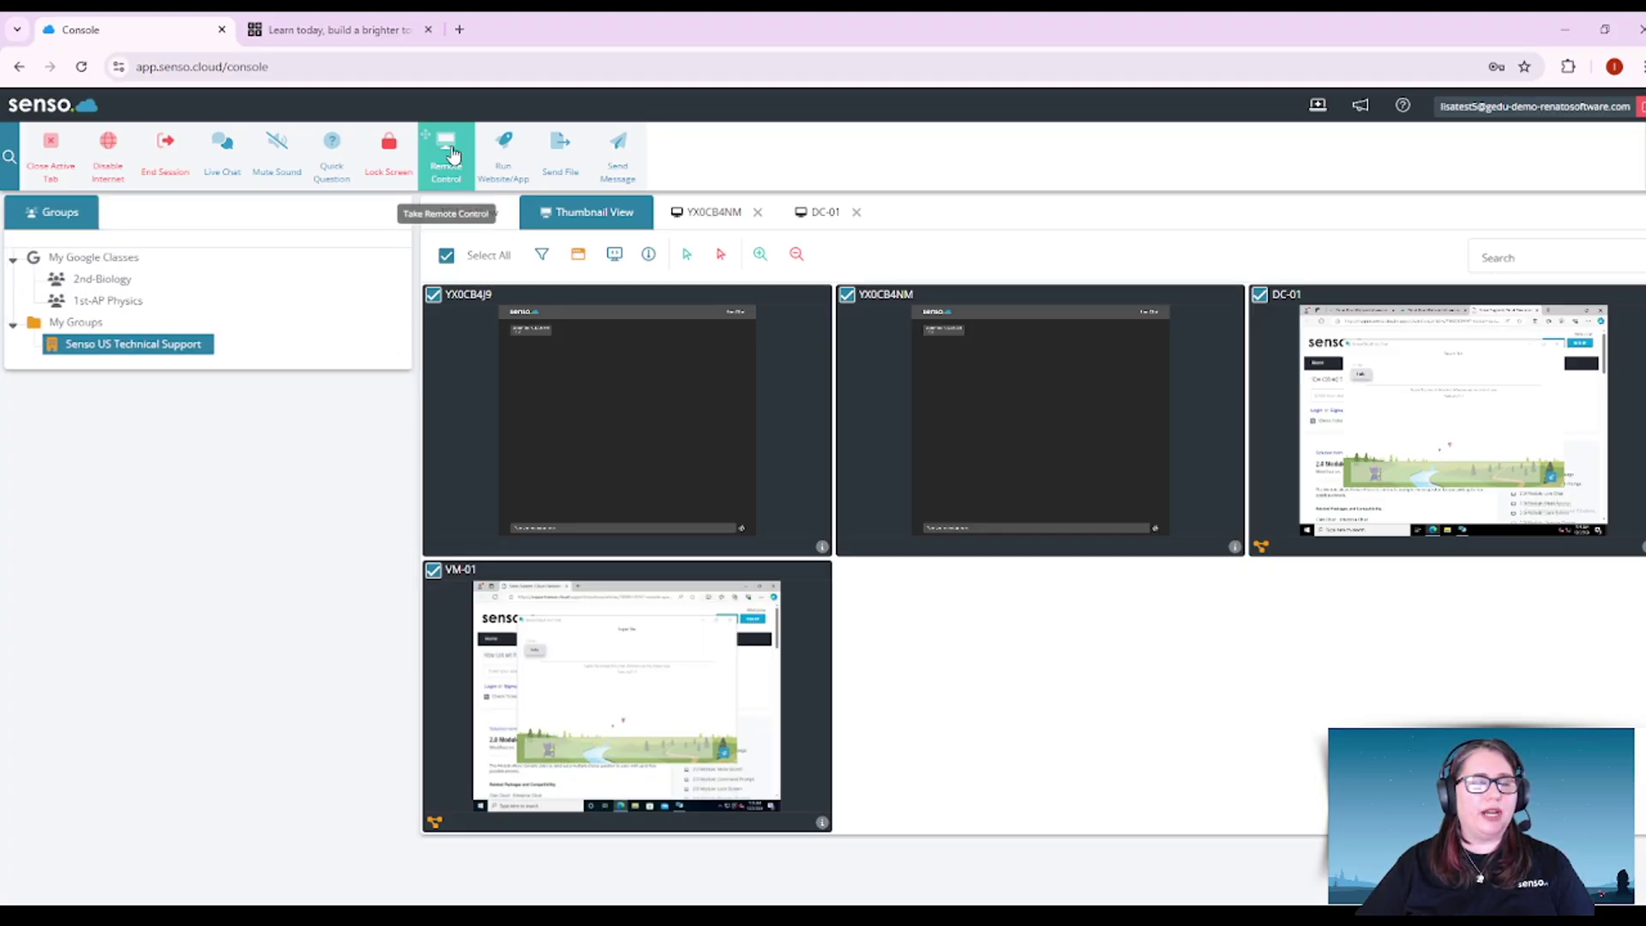
click(503, 154)
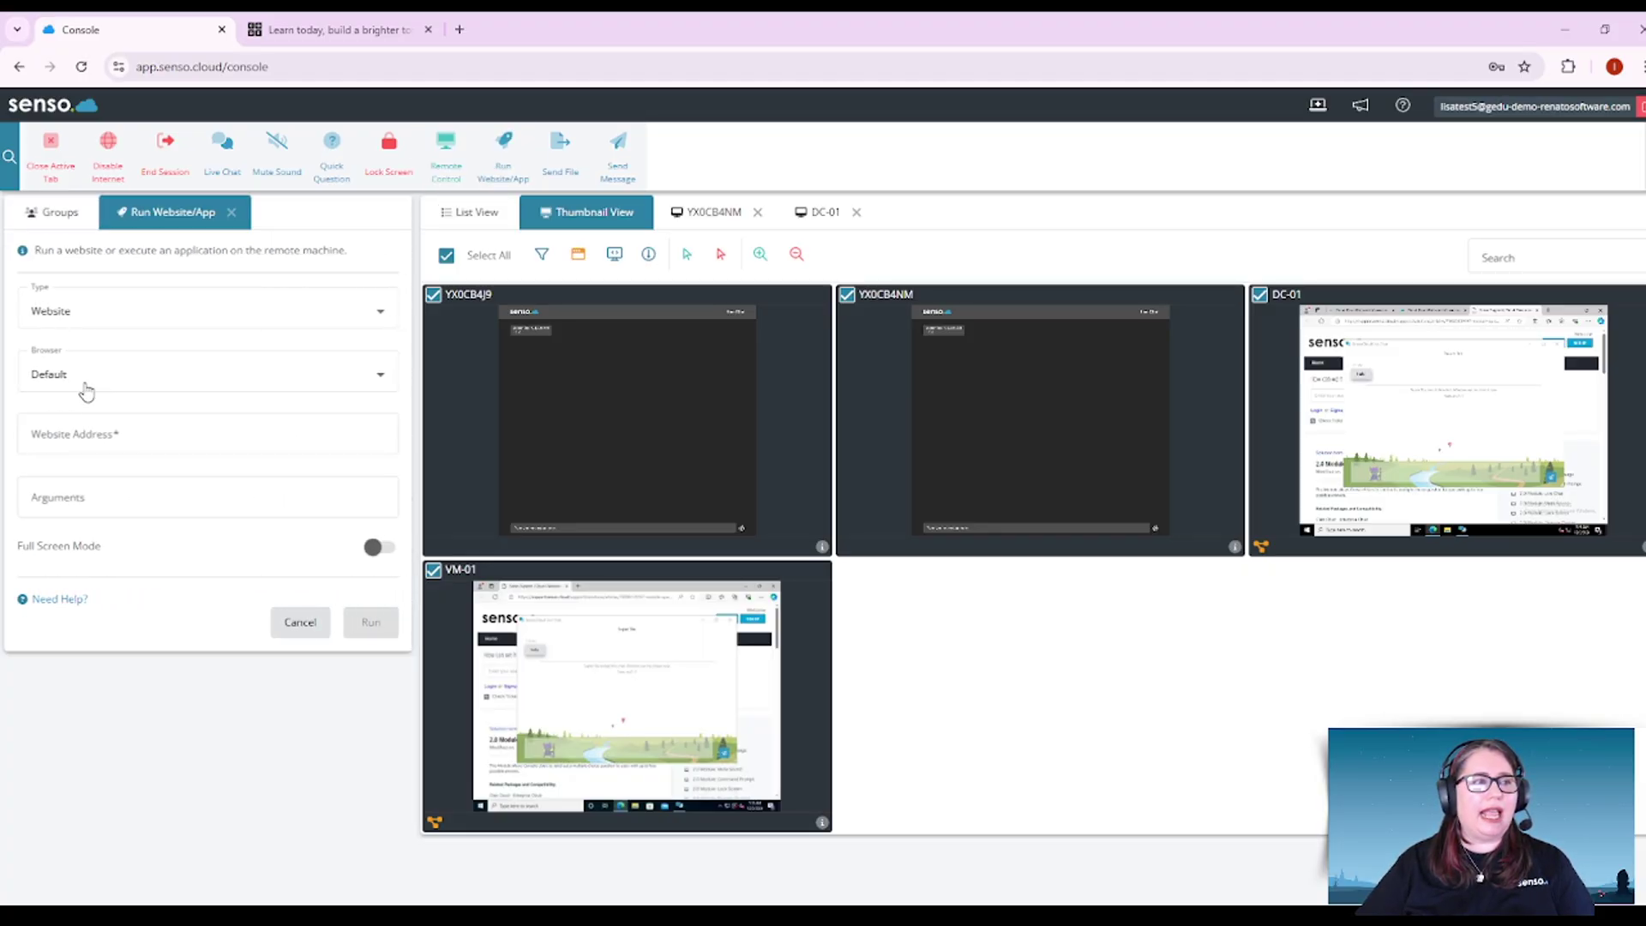
click(81, 433)
right_click(81, 434)
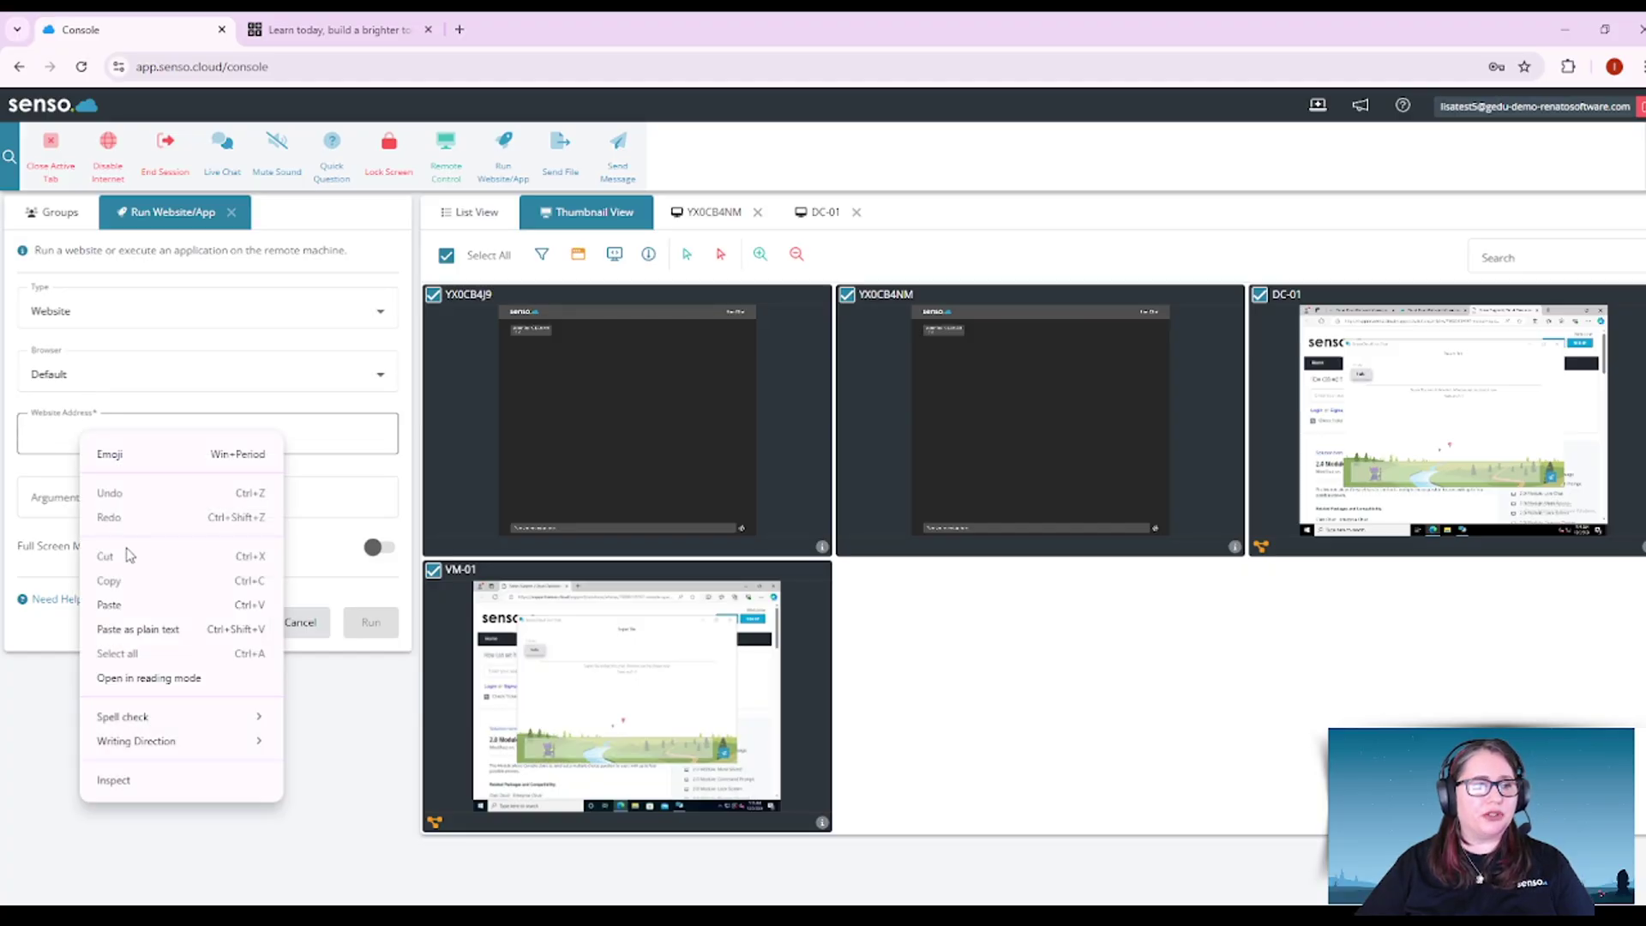
click(117, 628)
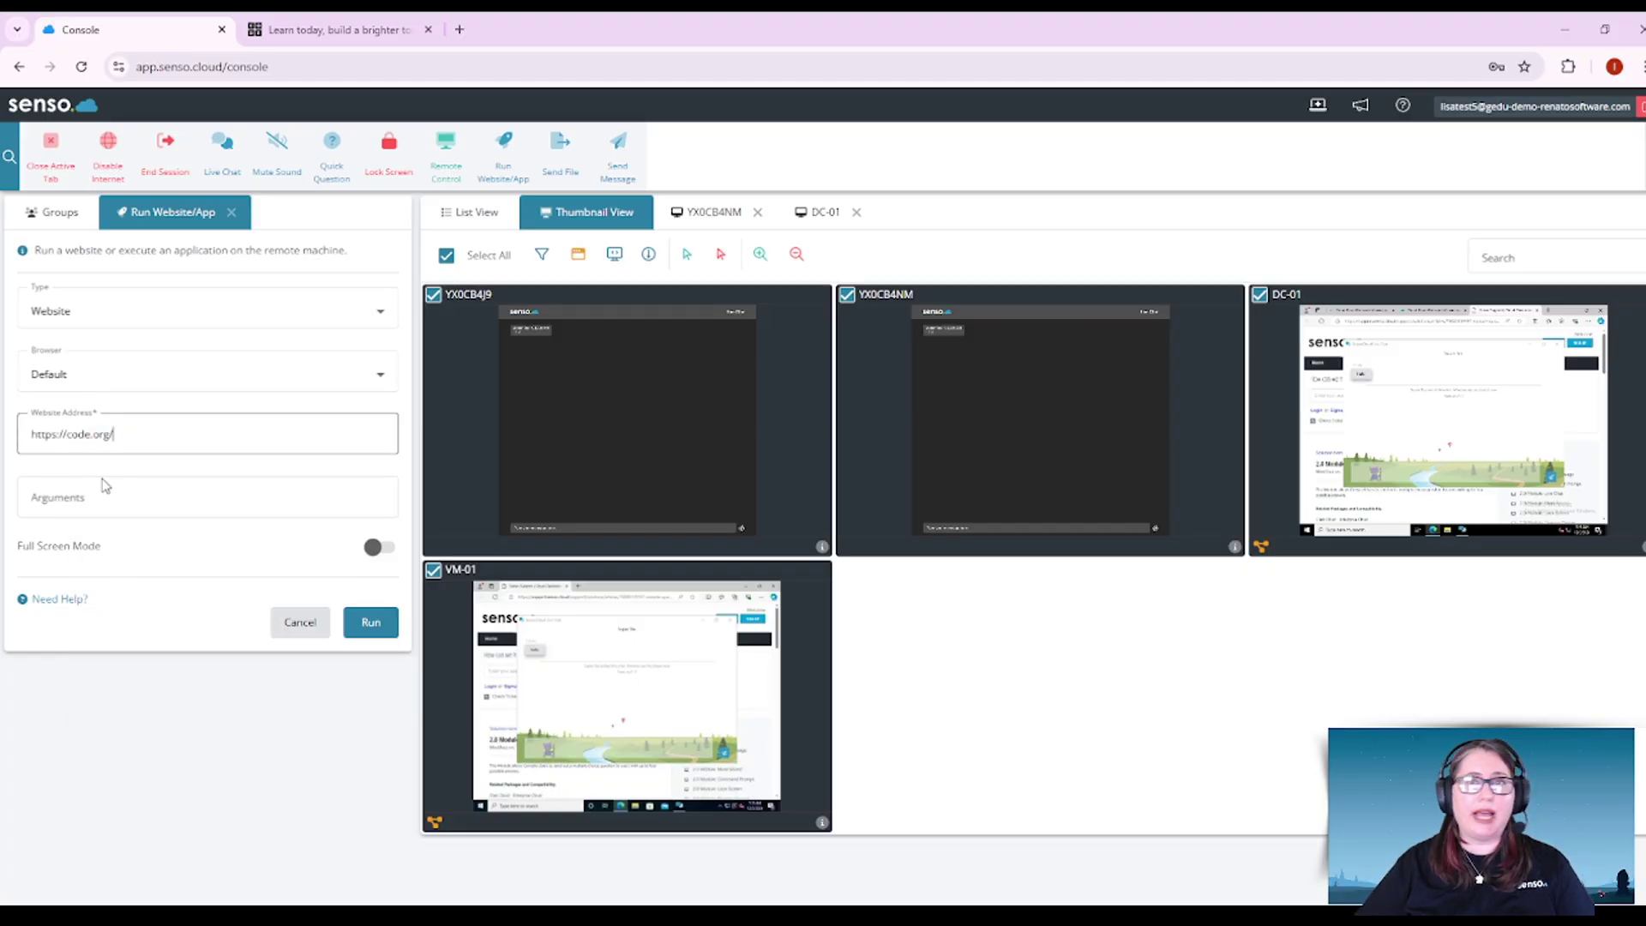
click(367, 626)
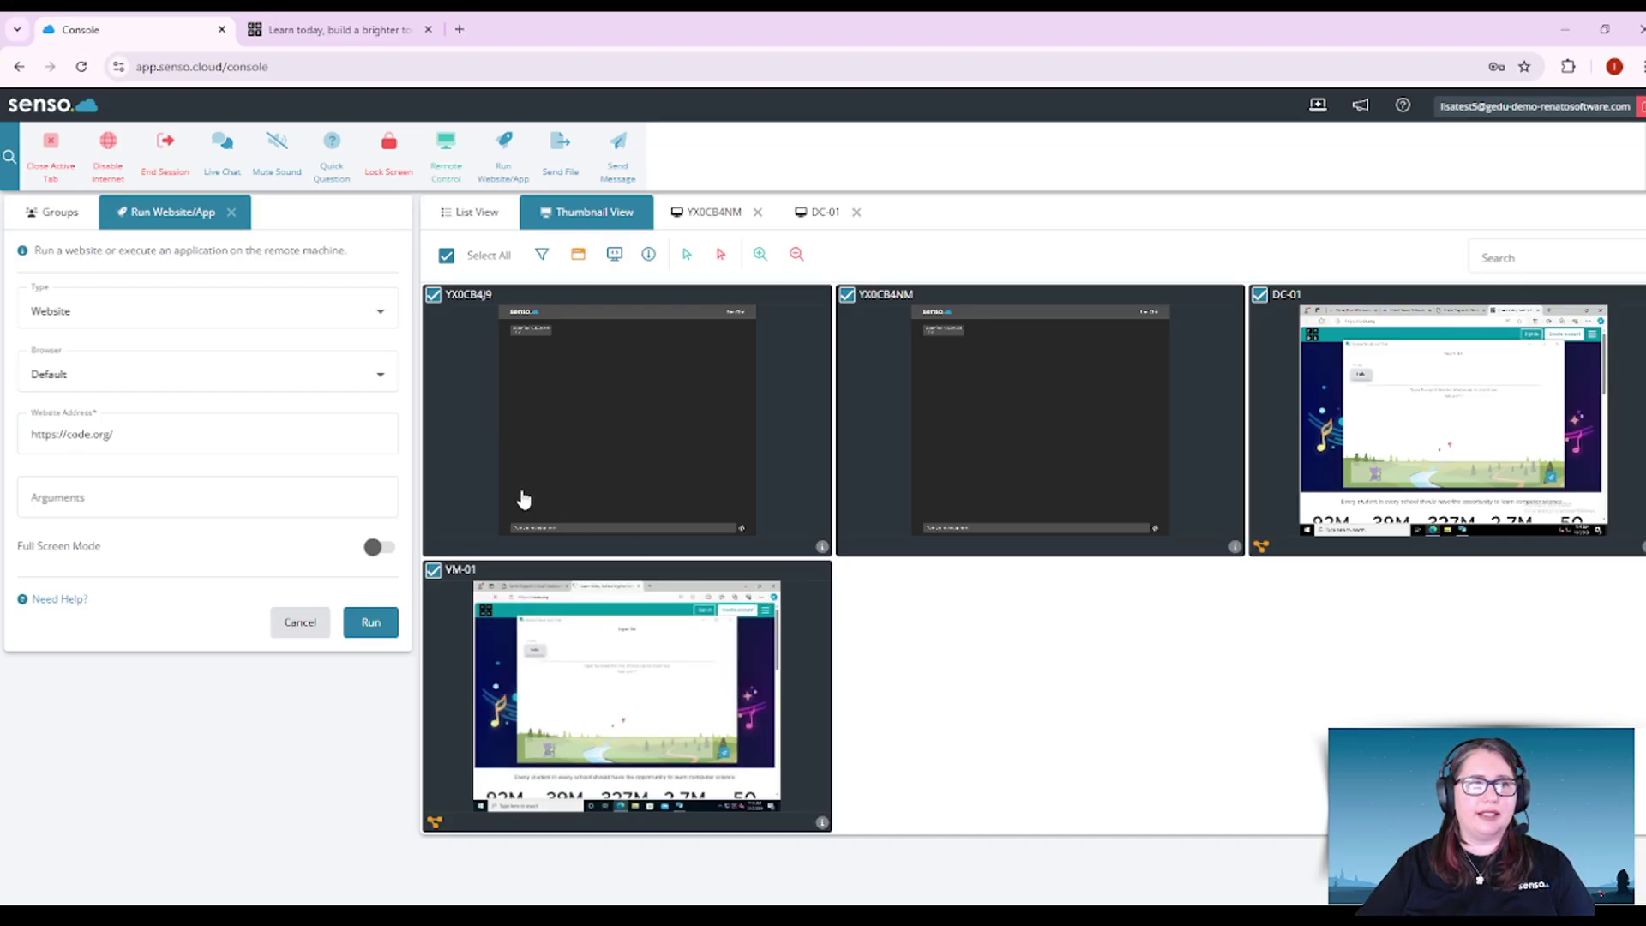
click(553, 159)
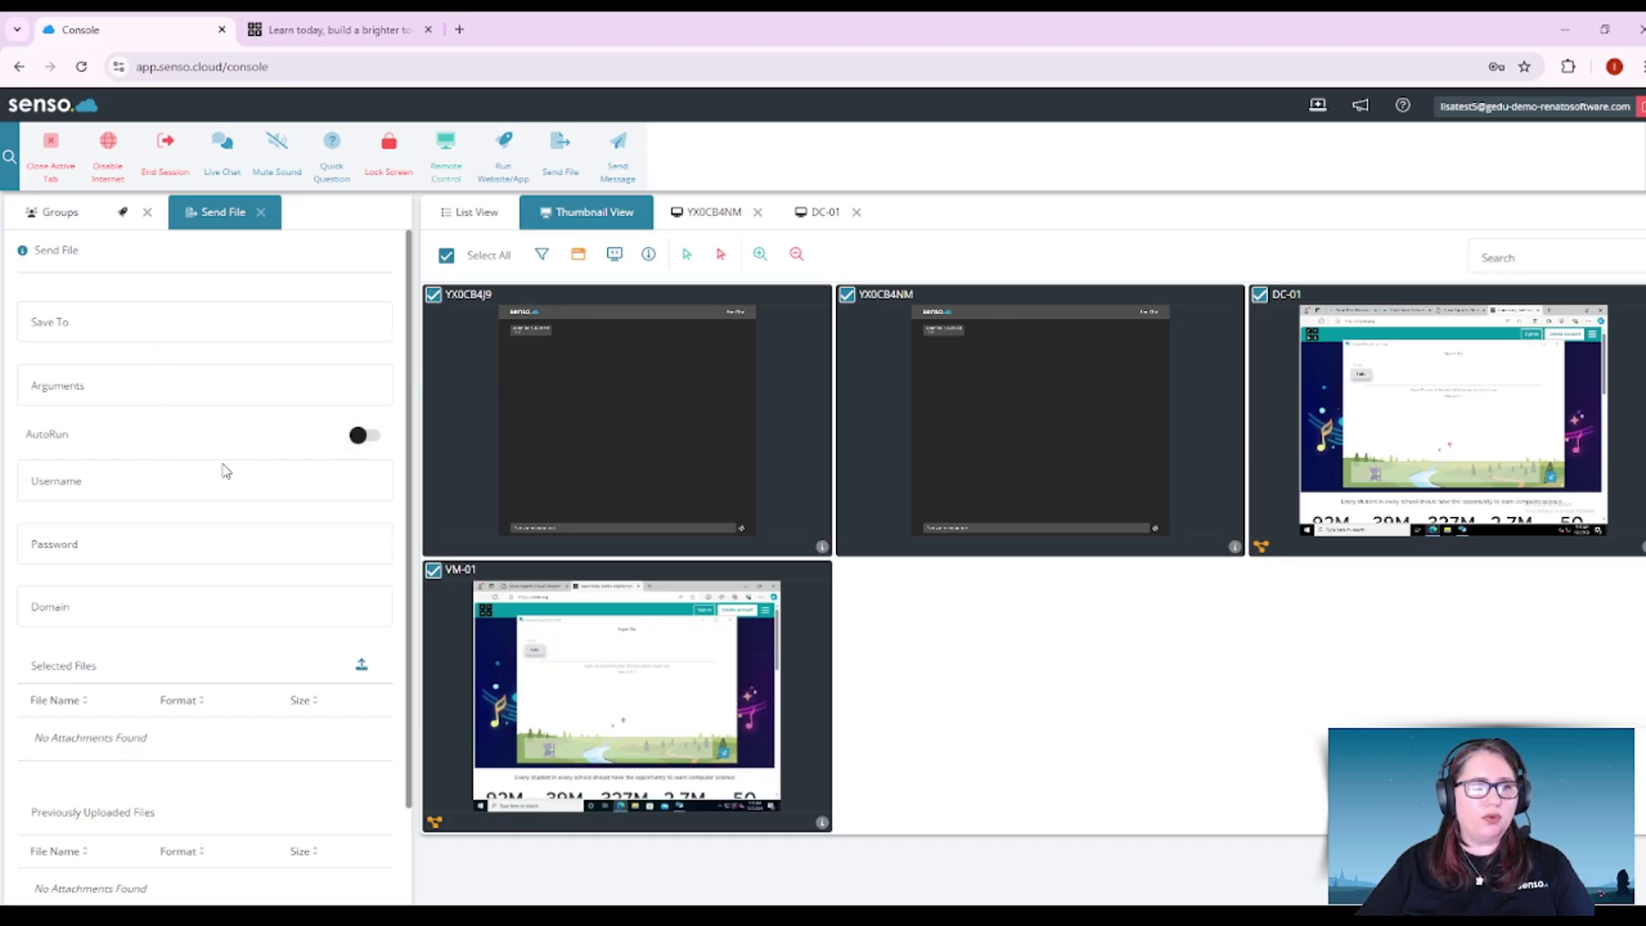
scroll(220, 467, down, 2)
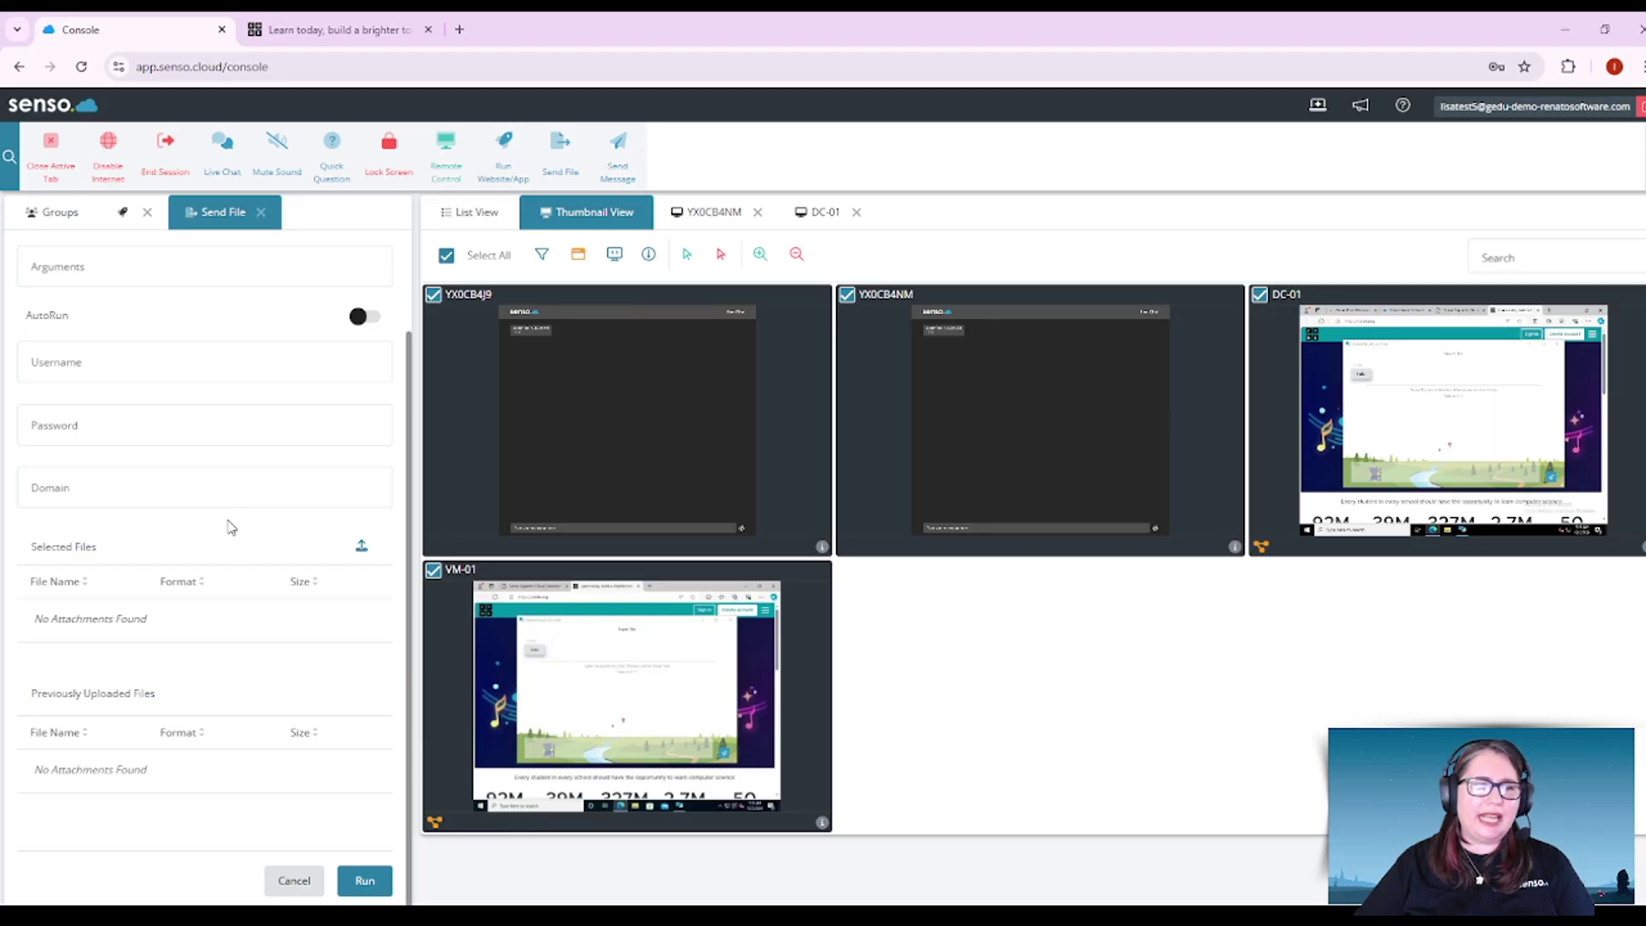
scroll(224, 534, up, 2)
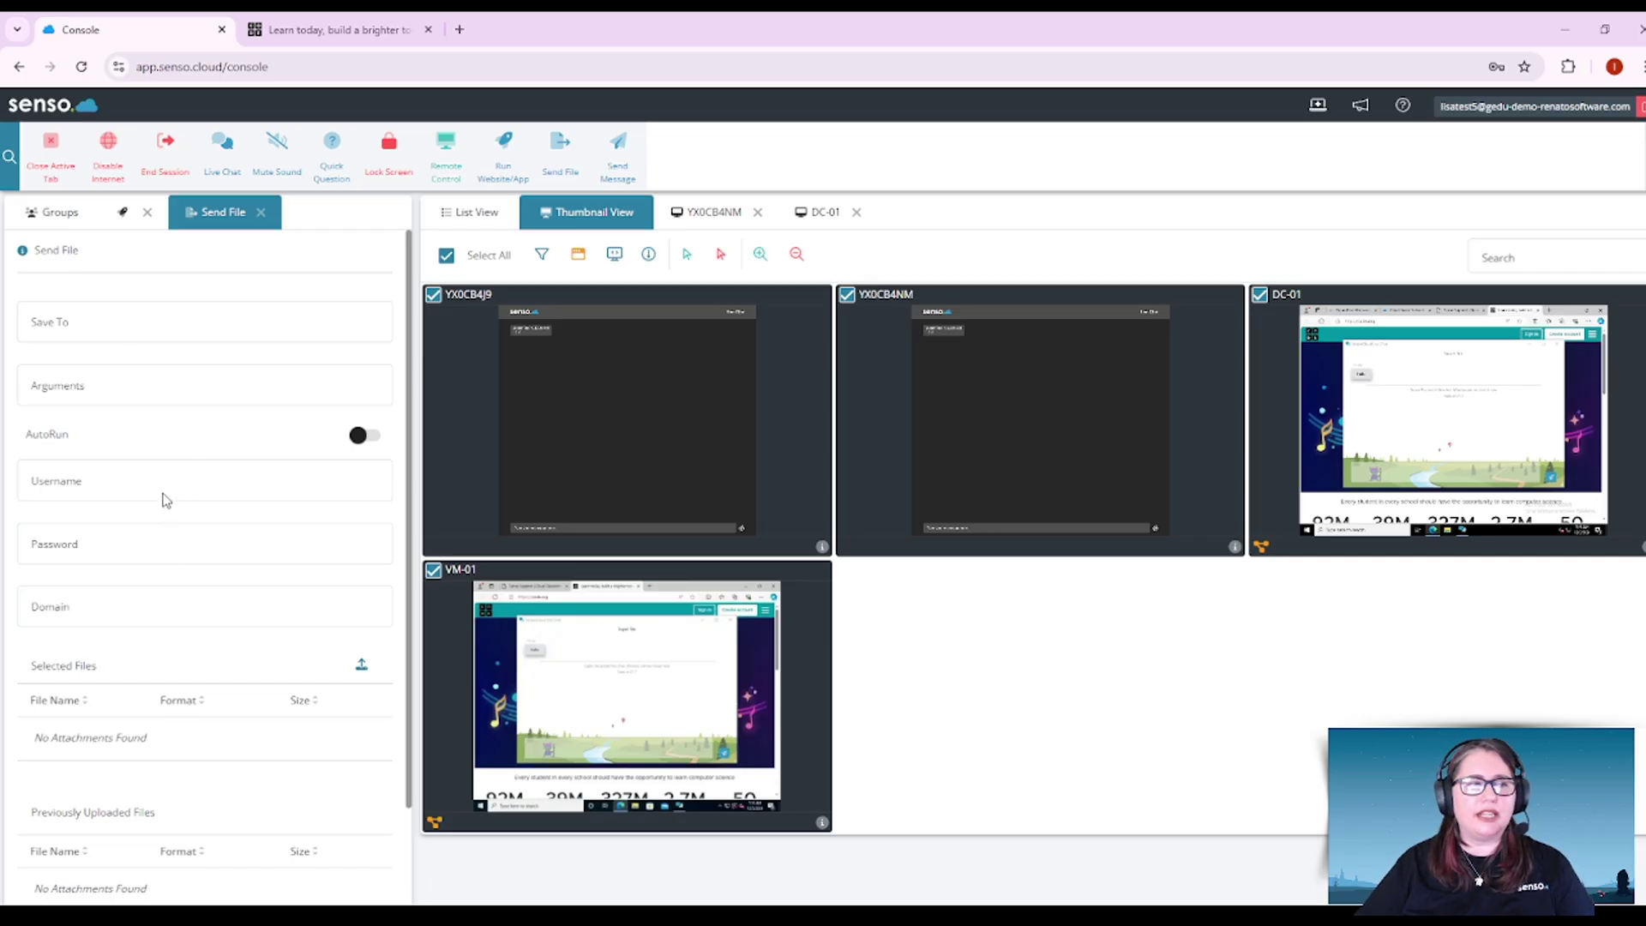
scroll(236, 592, down, 2)
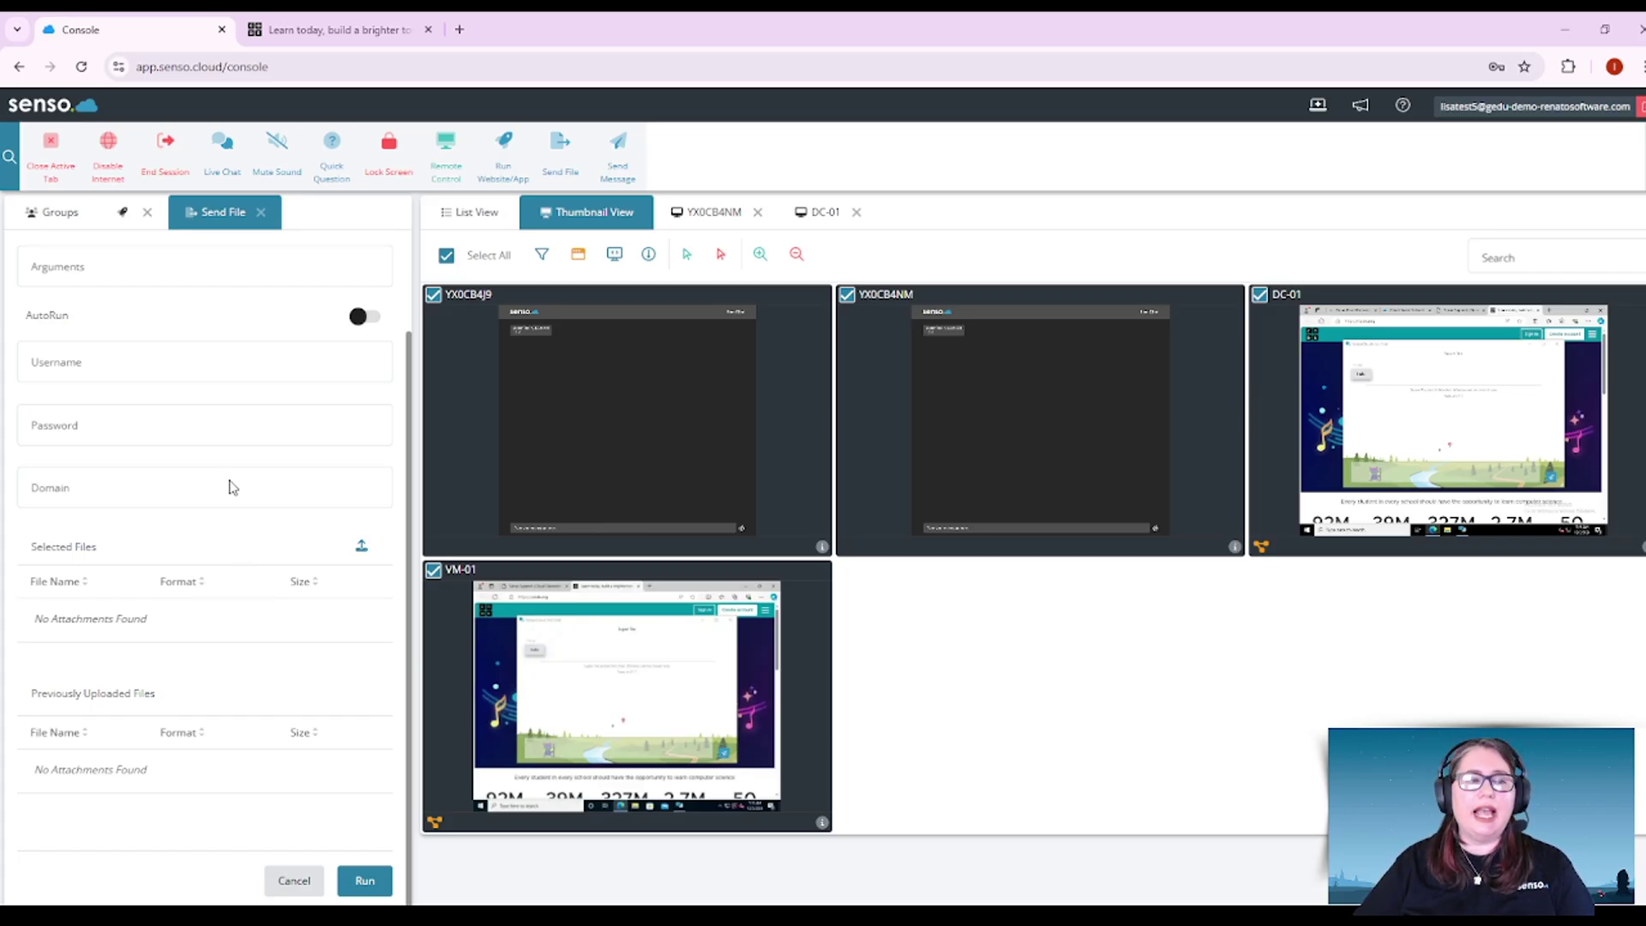
click(261, 212)
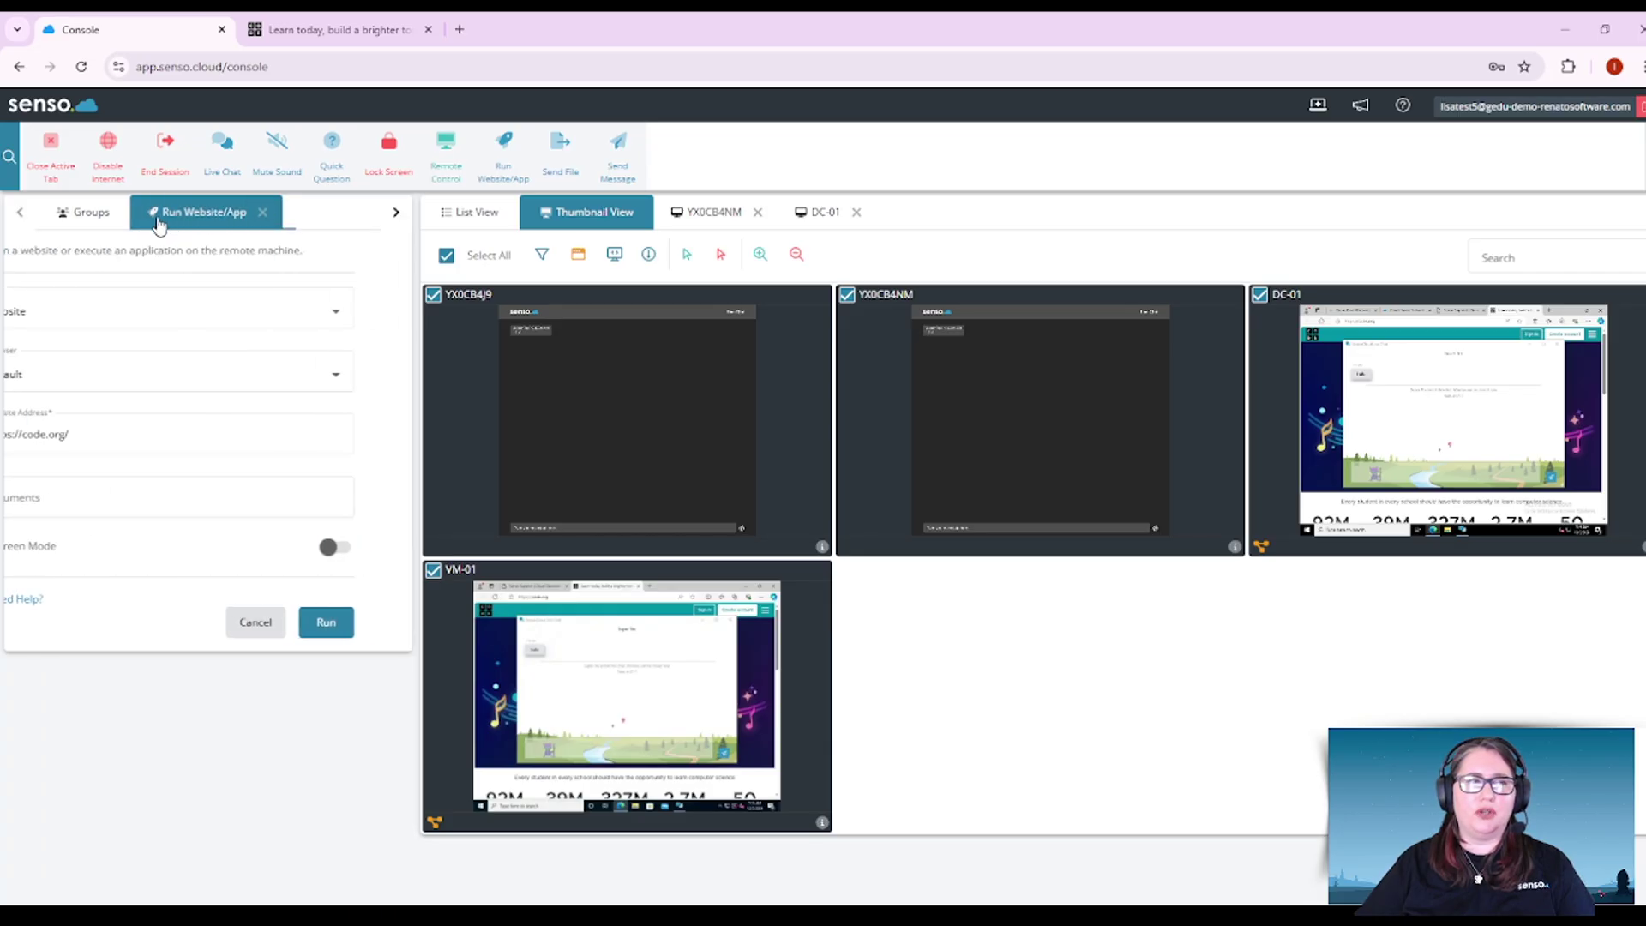
Swap the Run Website/App form for the Send Message form.
click(267, 214)
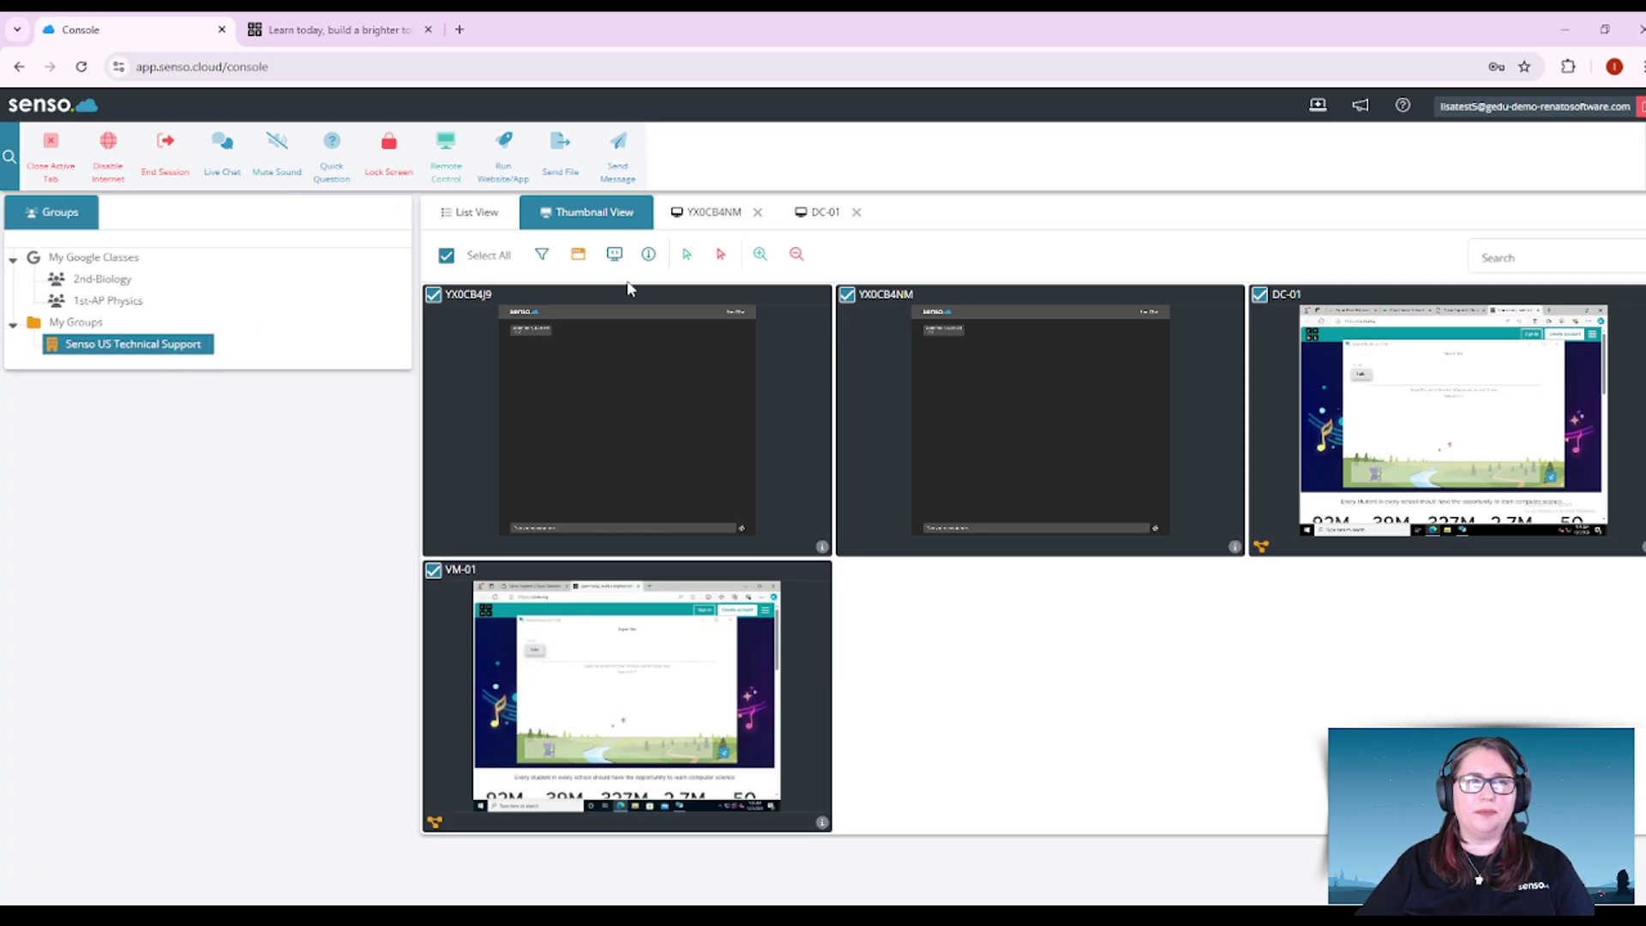
click(618, 154)
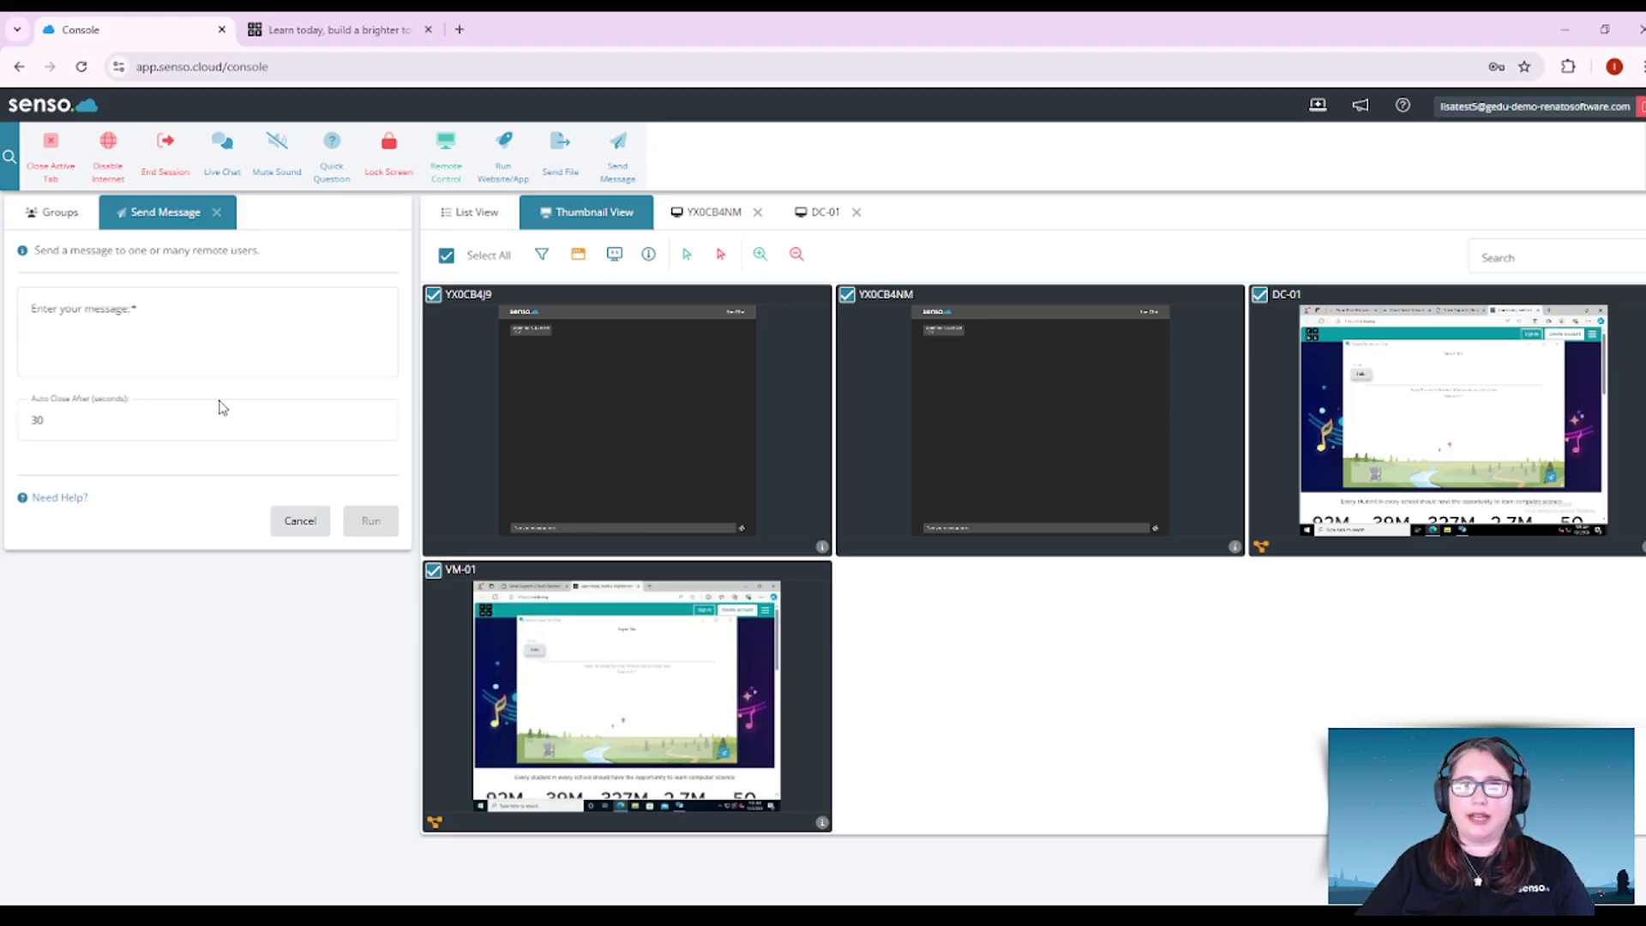
Close the Send Message form without sending anything.
click(217, 212)
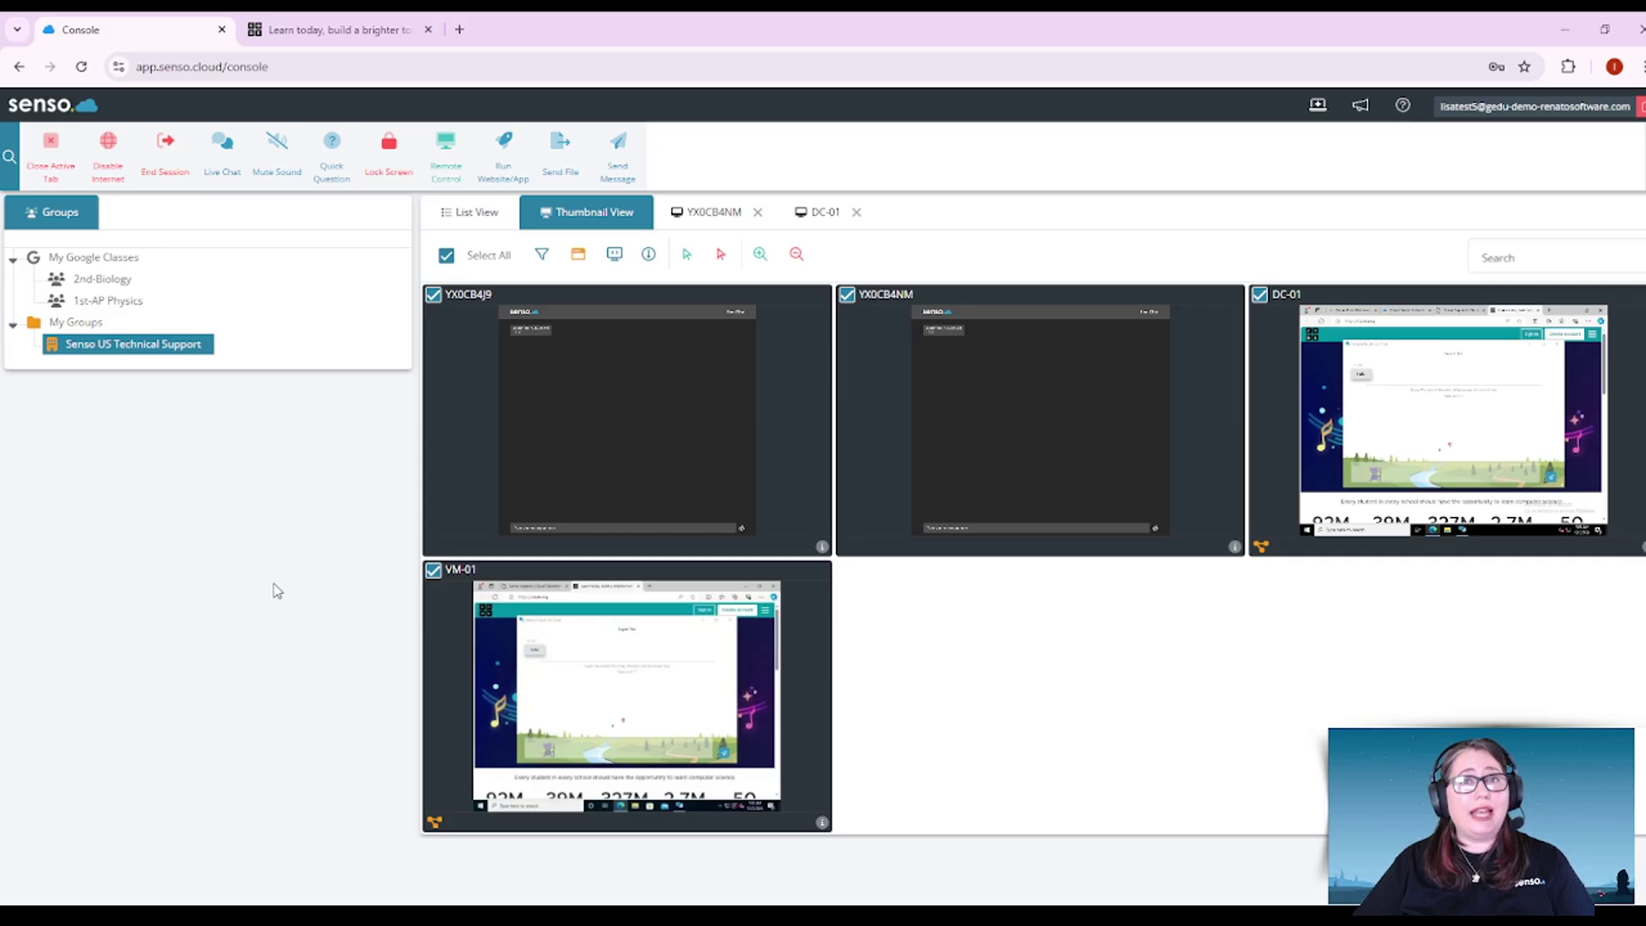